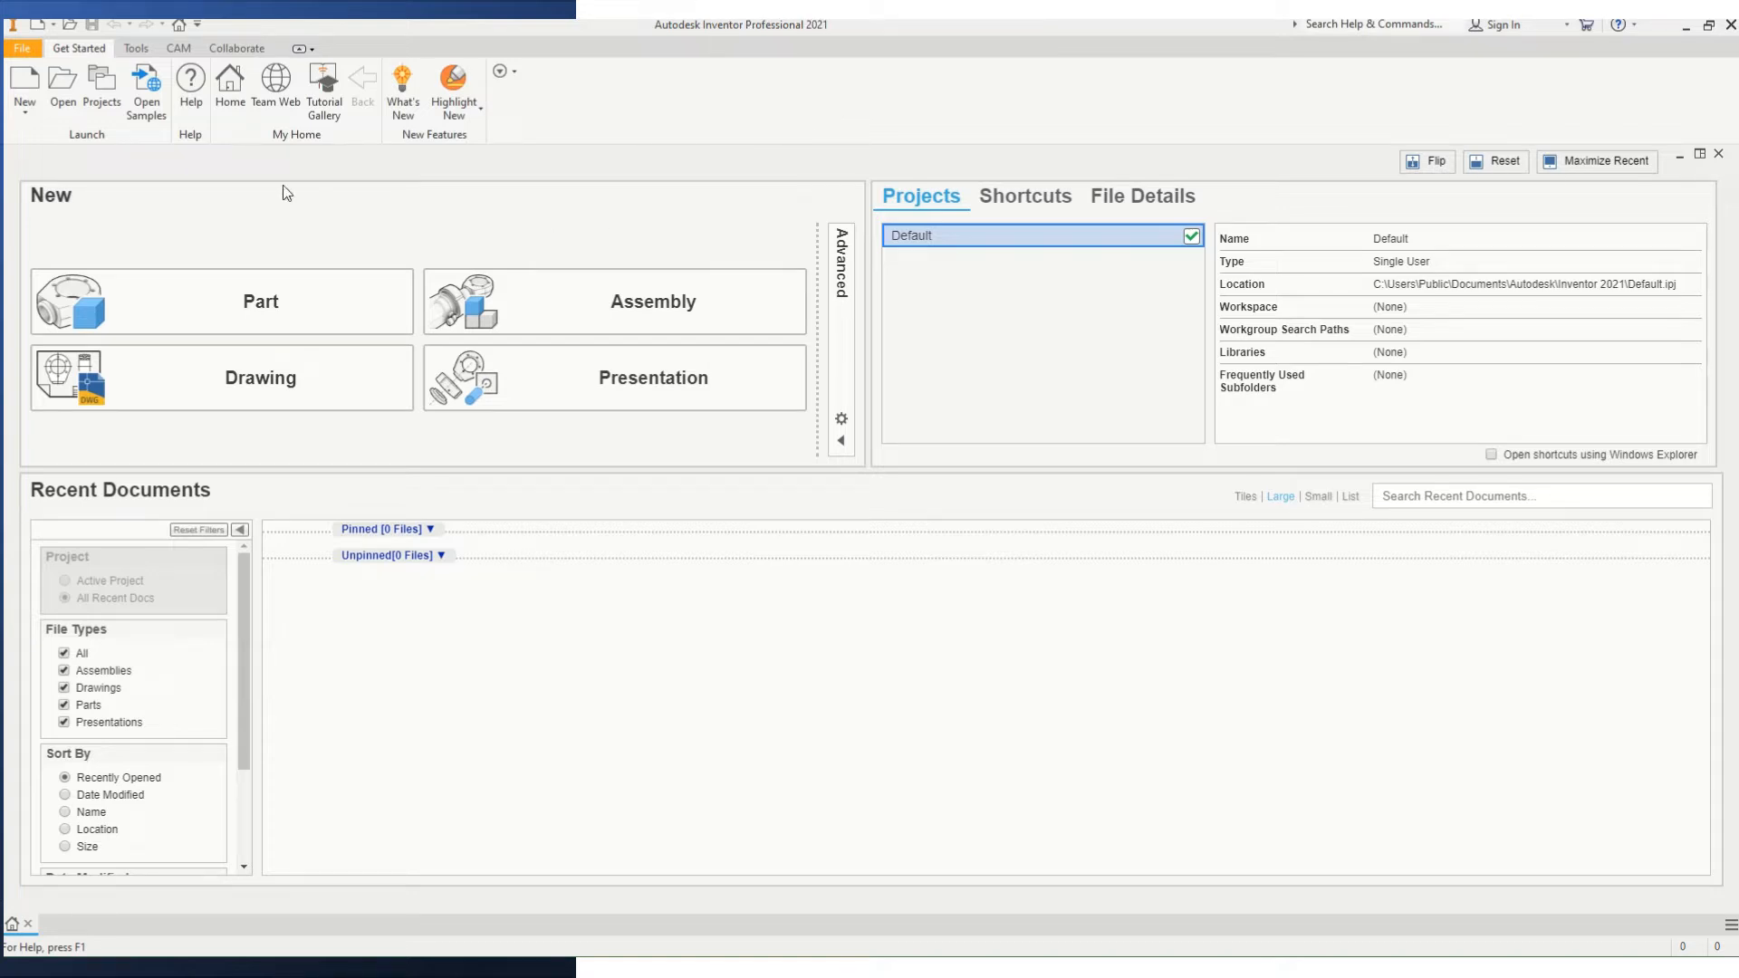
# Create a new part from the Standard.ipt template and start a 2D sketch on the XY plane.
pyautogui.click(26, 87)
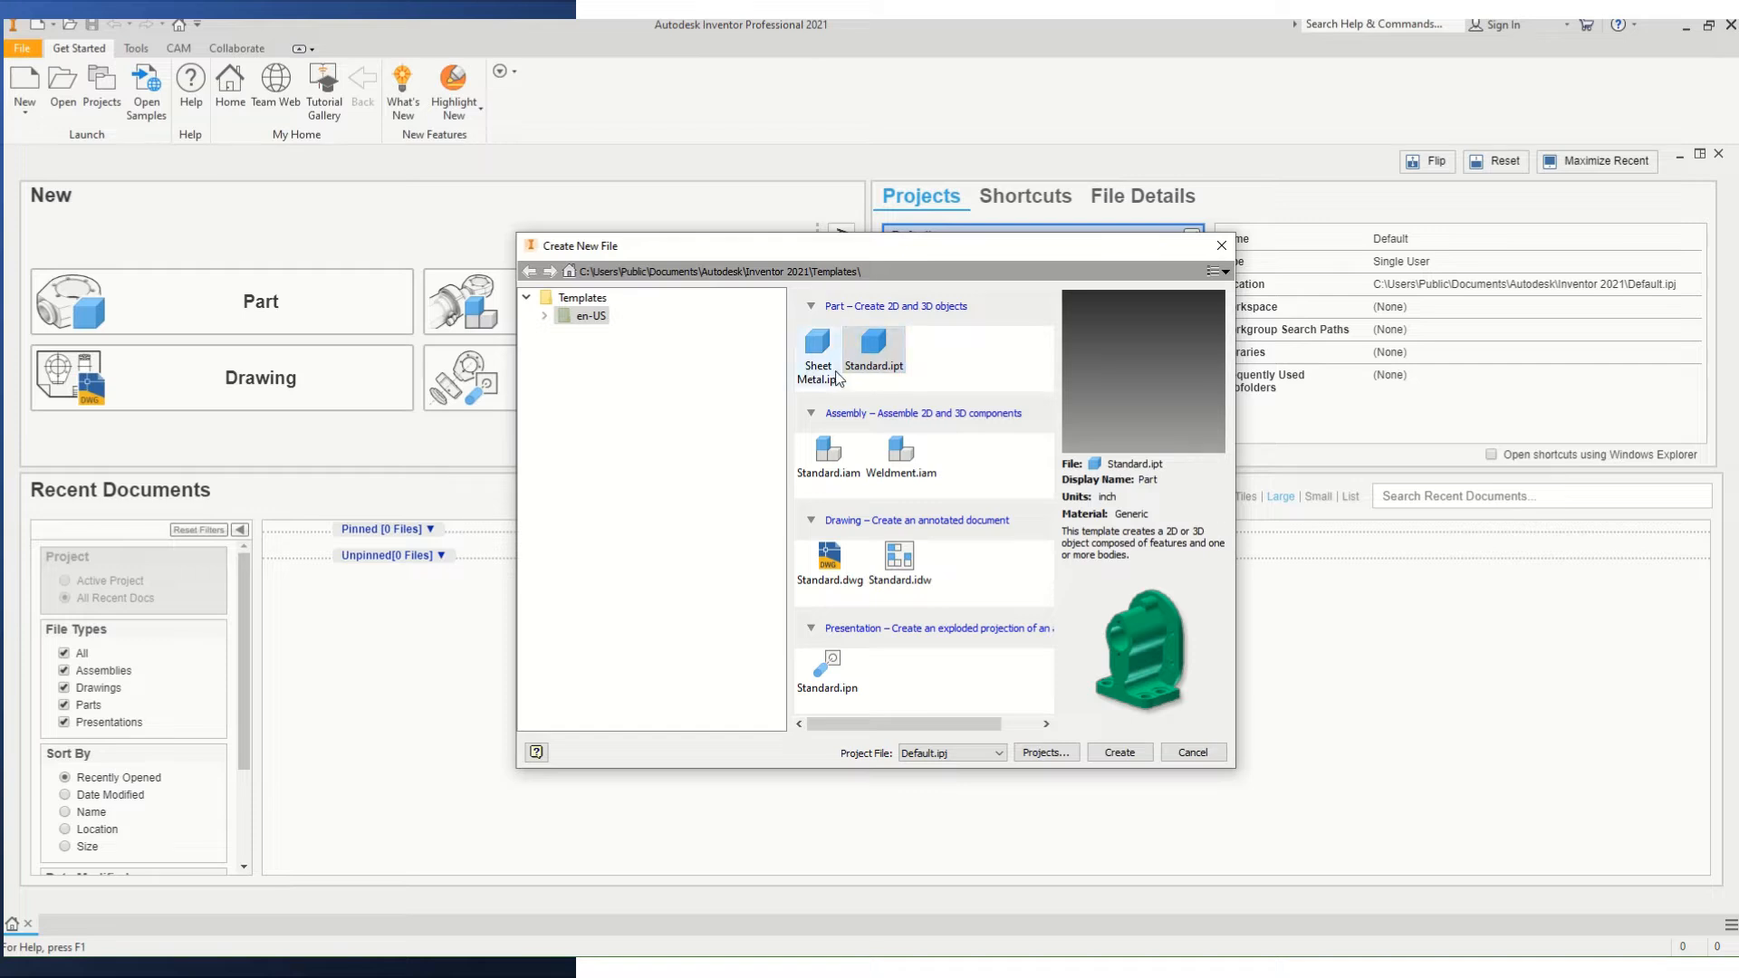
pyautogui.doubleClick(885, 346)
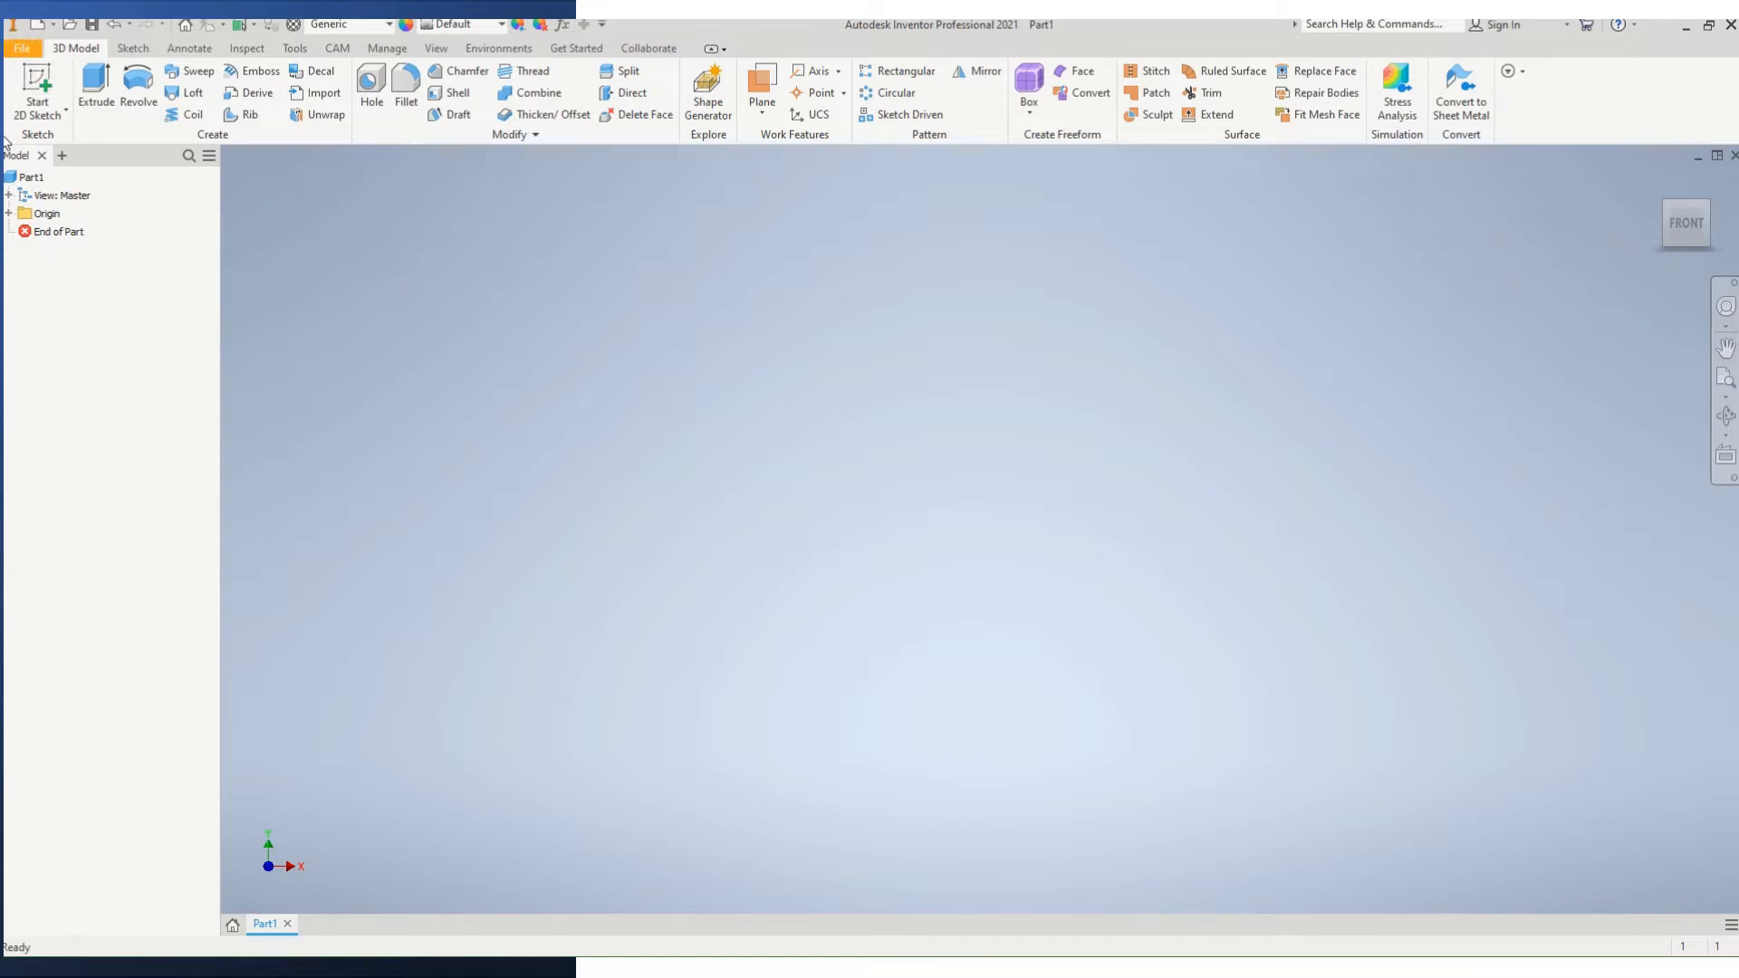
pyautogui.click(35, 81)
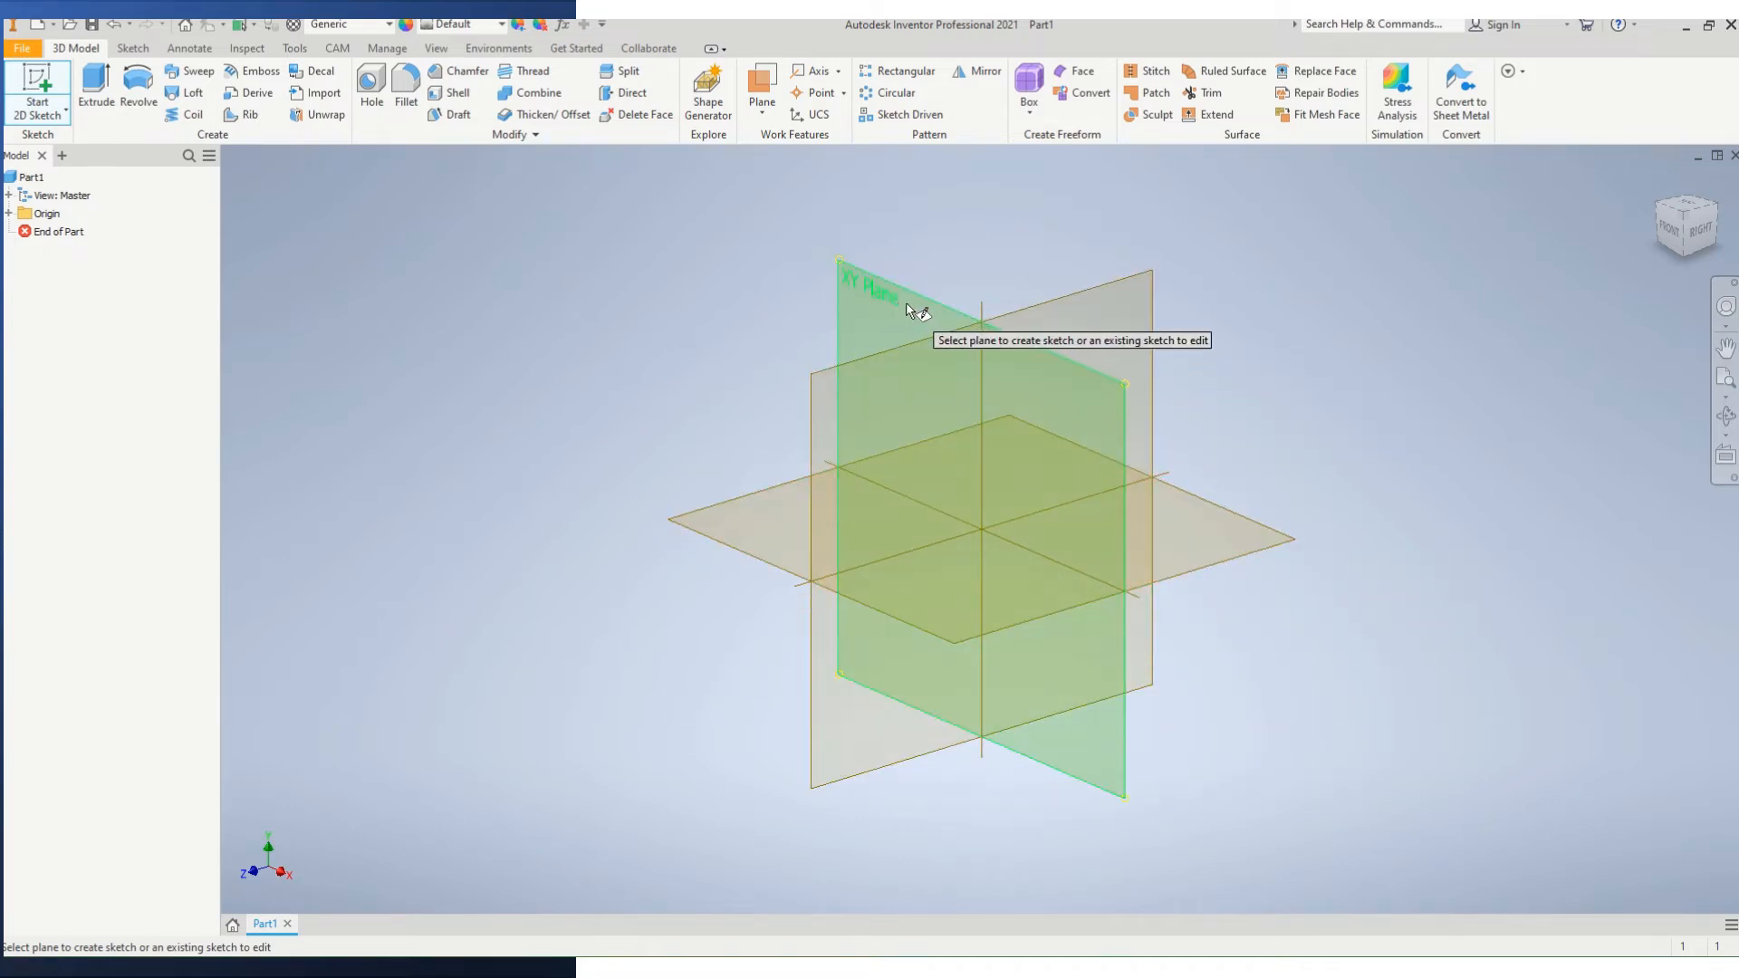
pyautogui.click(871, 287)
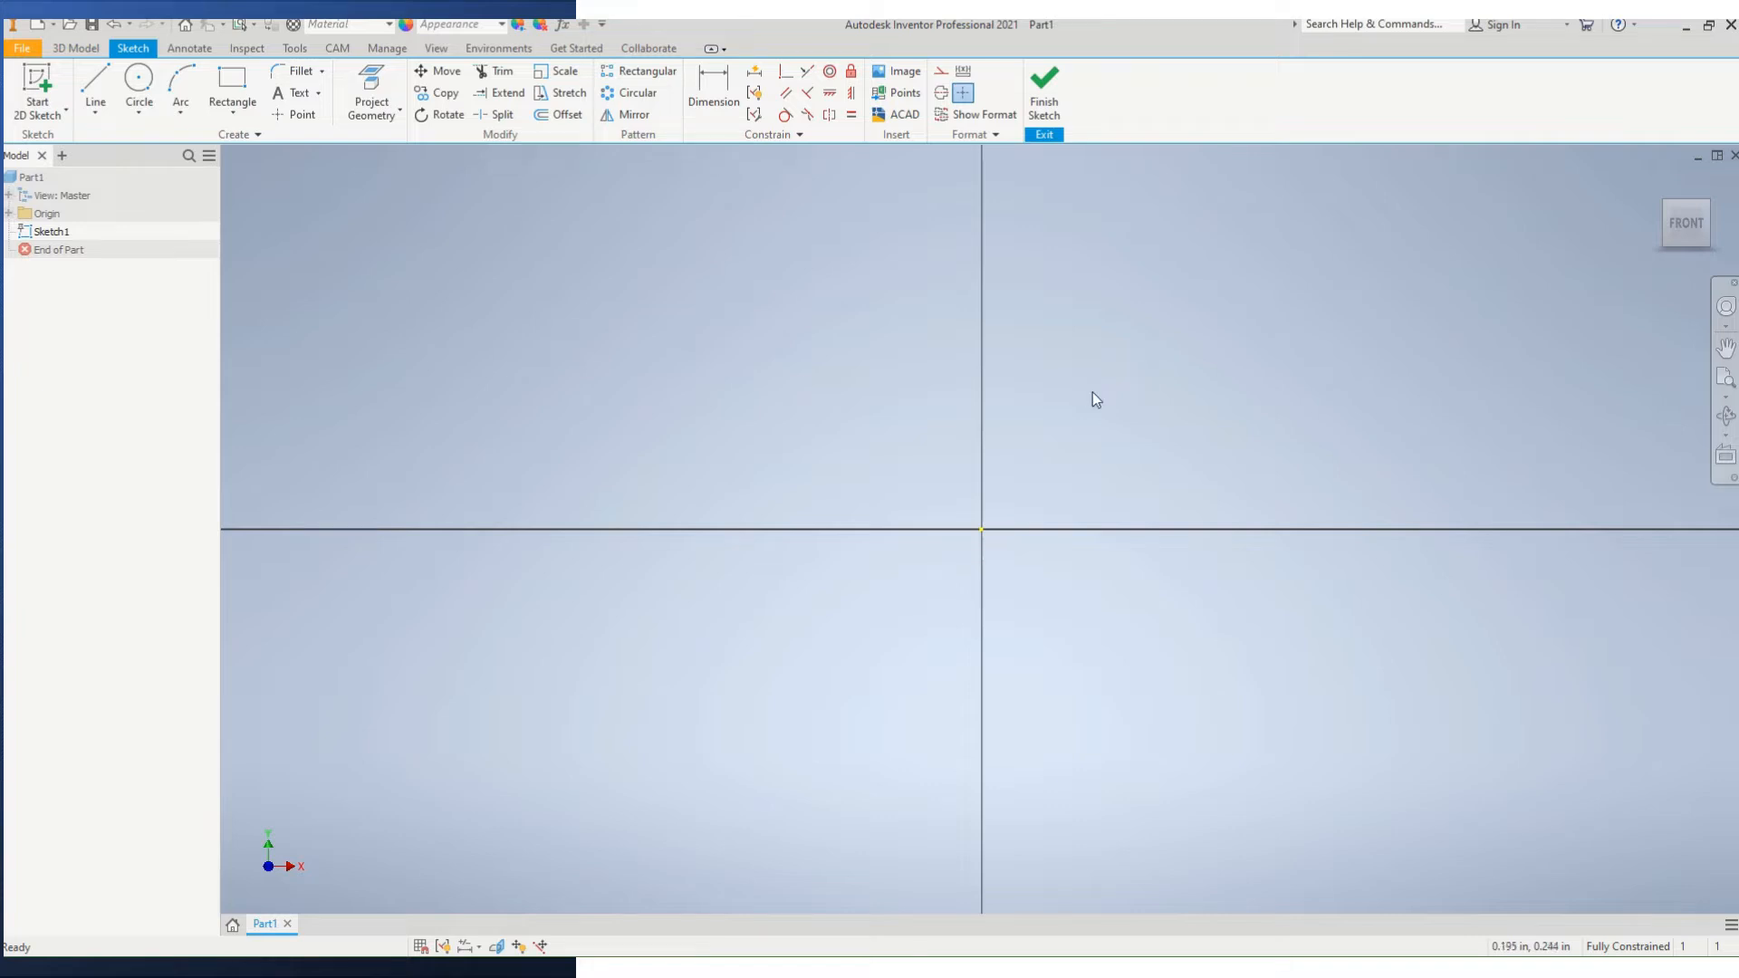
# Draw a two-point rectangle about 0.7 by 0.6 in, with its first corner at the origin.
pyautogui.click(233, 87)
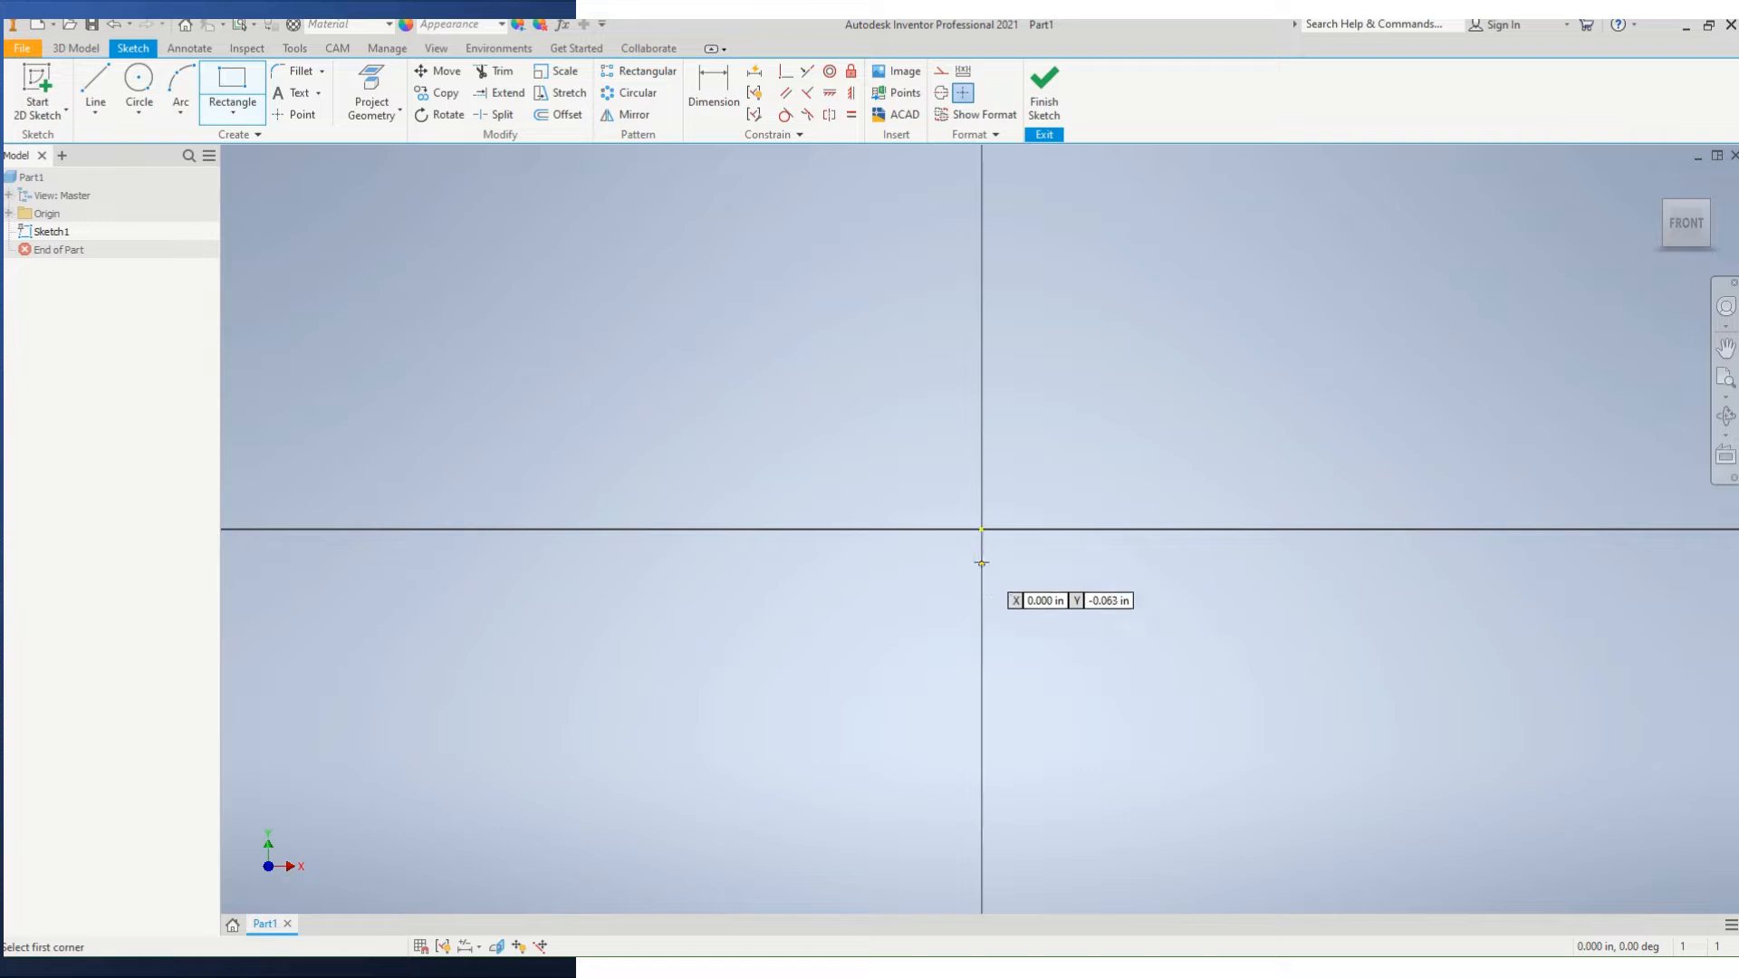
pyautogui.click(979, 531)
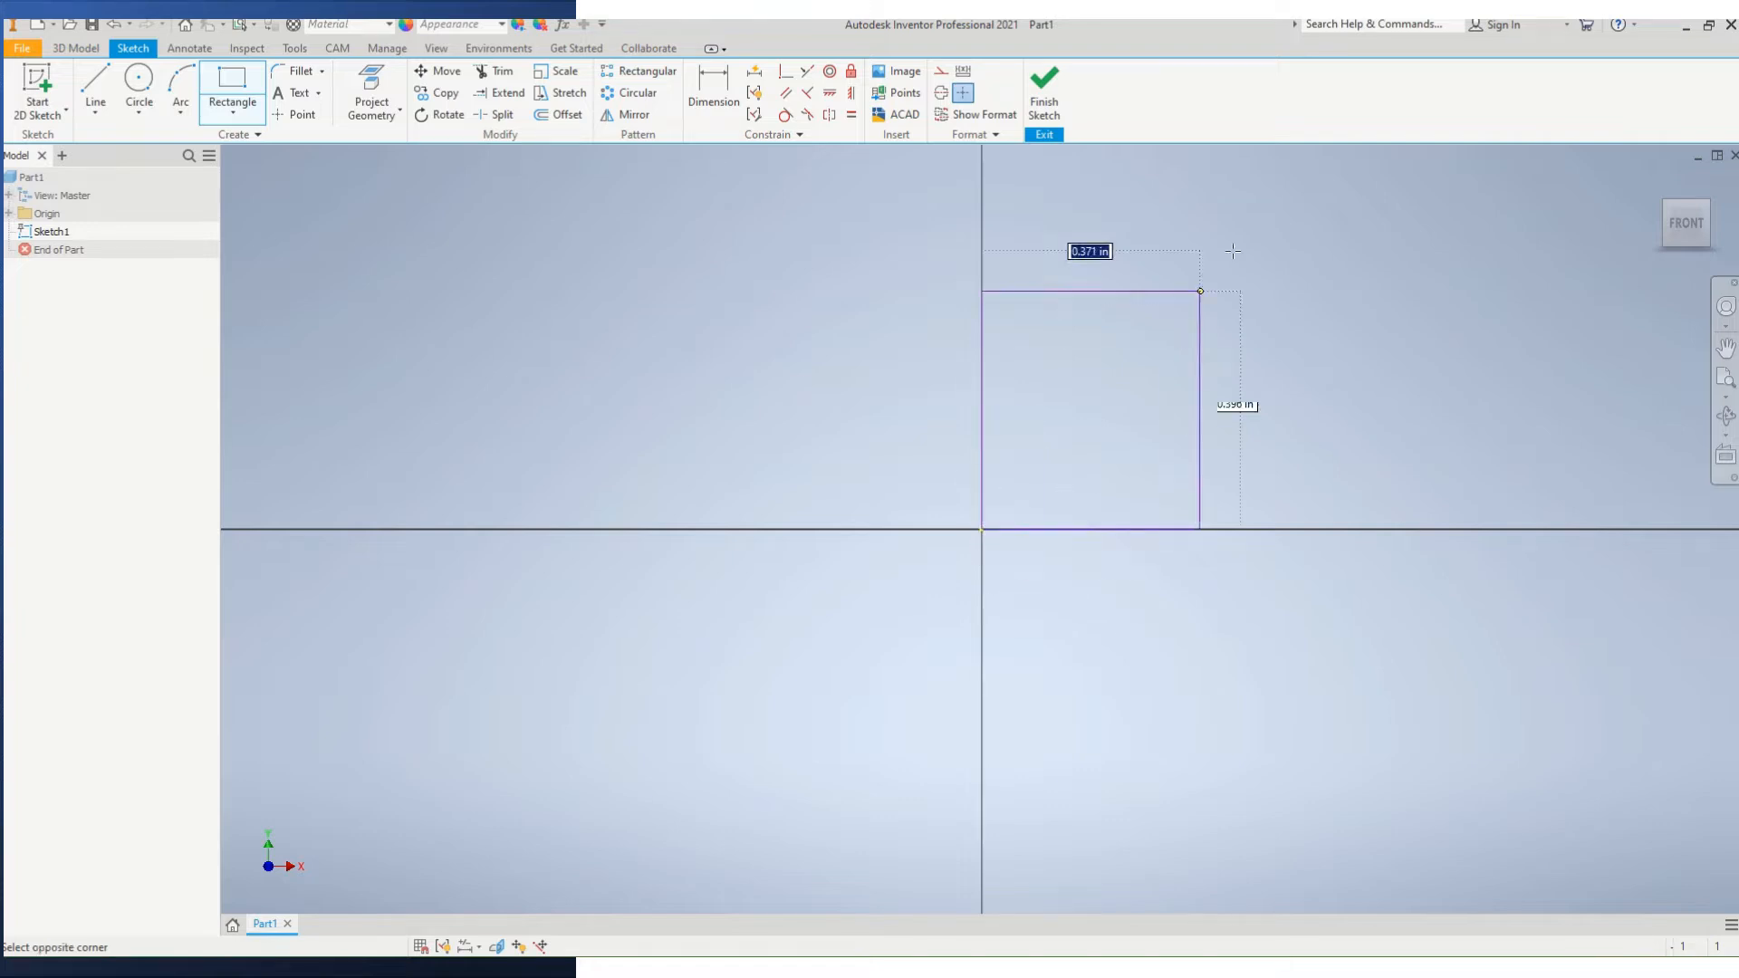
pyautogui.click(1378, 189)
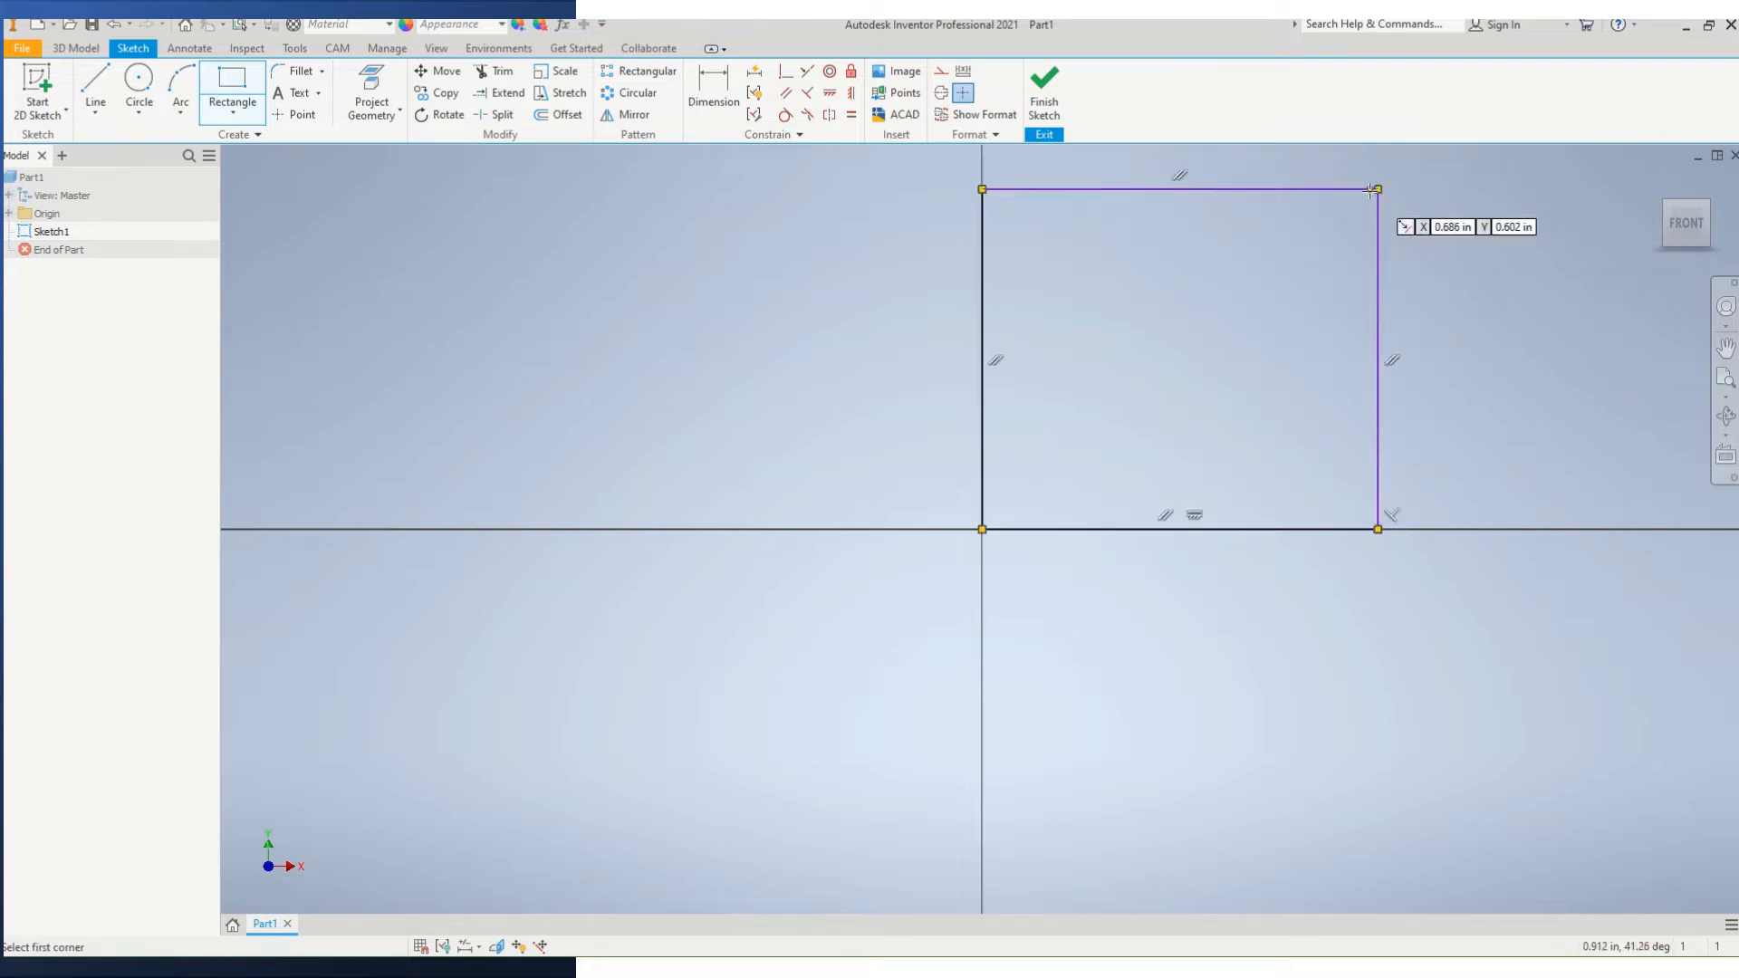
pyautogui.rightClick(477, 284)
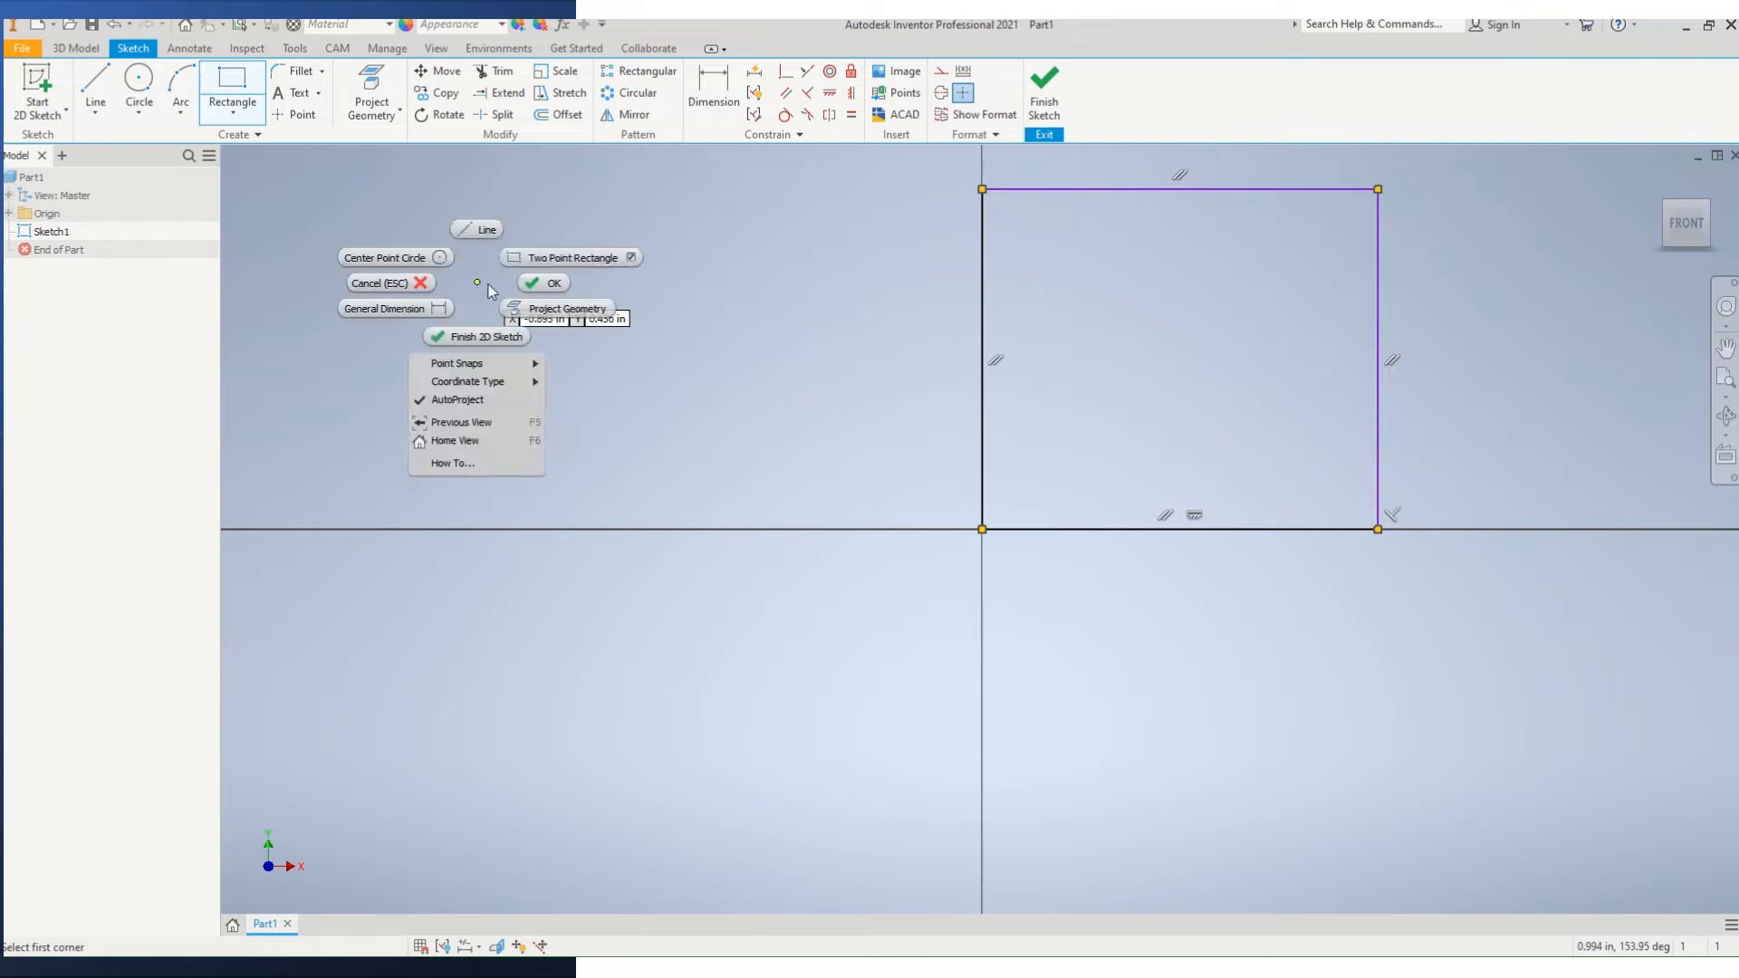
pyautogui.click(558, 287)
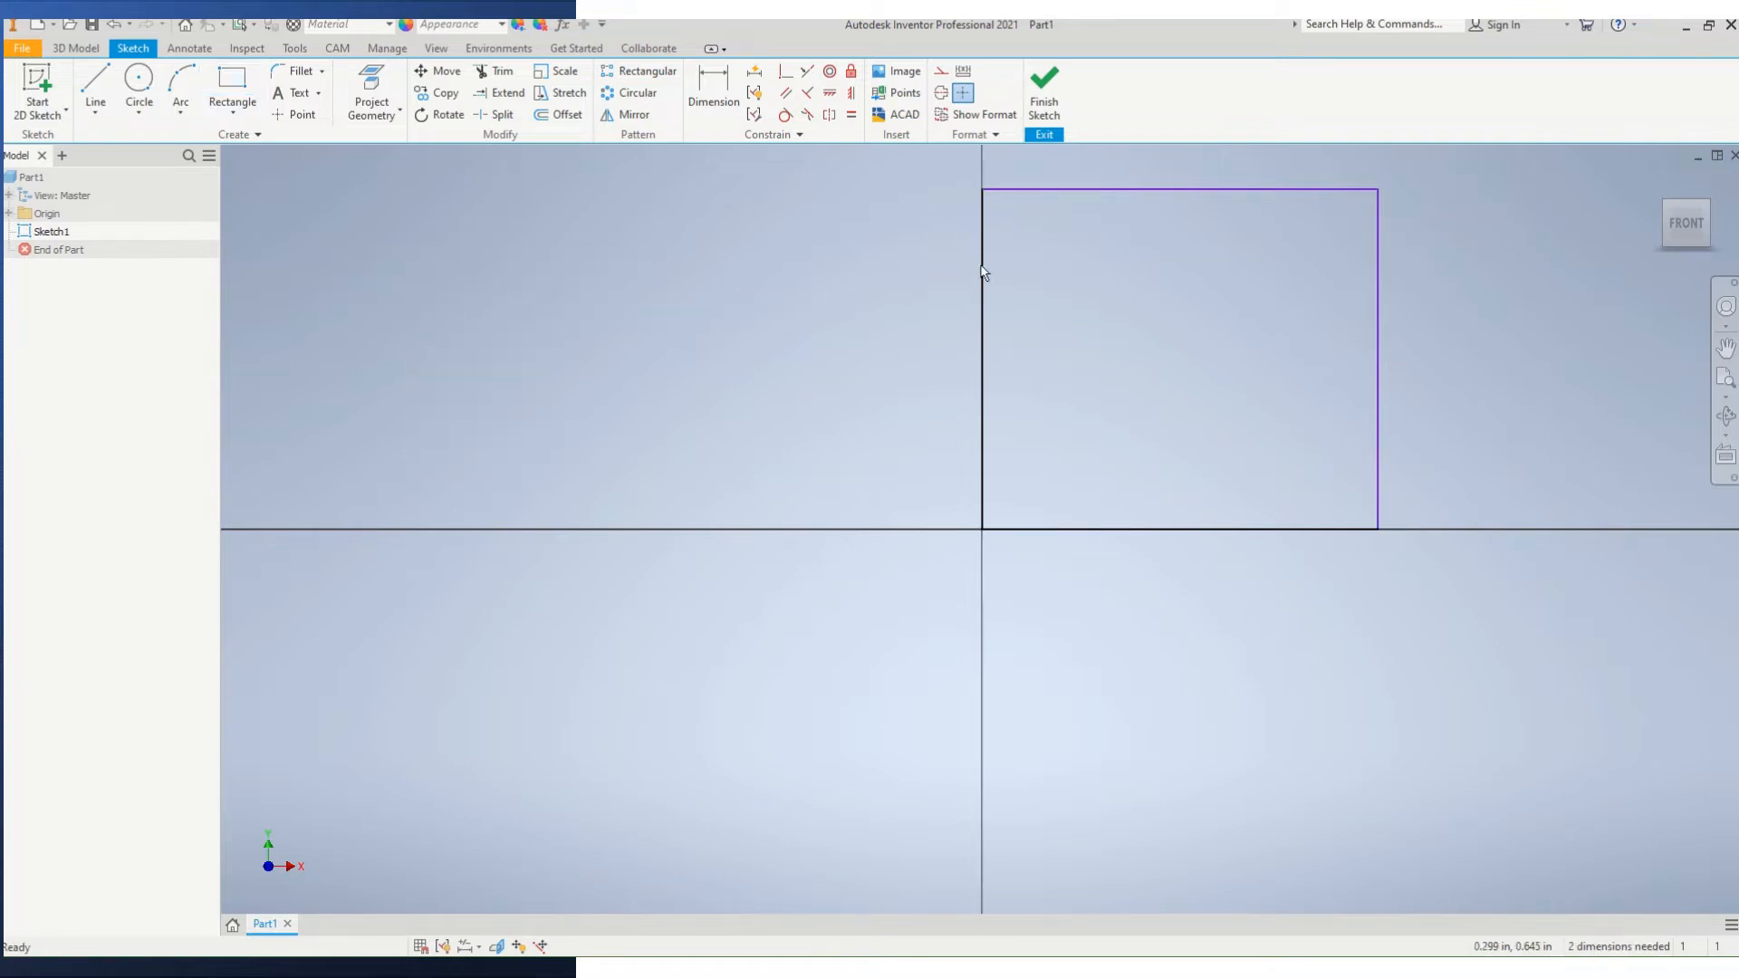
# Delete the whole rectangle from the sketch.
pyautogui.moveTo(1238, 287); pyautogui.dragTo(1116, 364, button='middle')
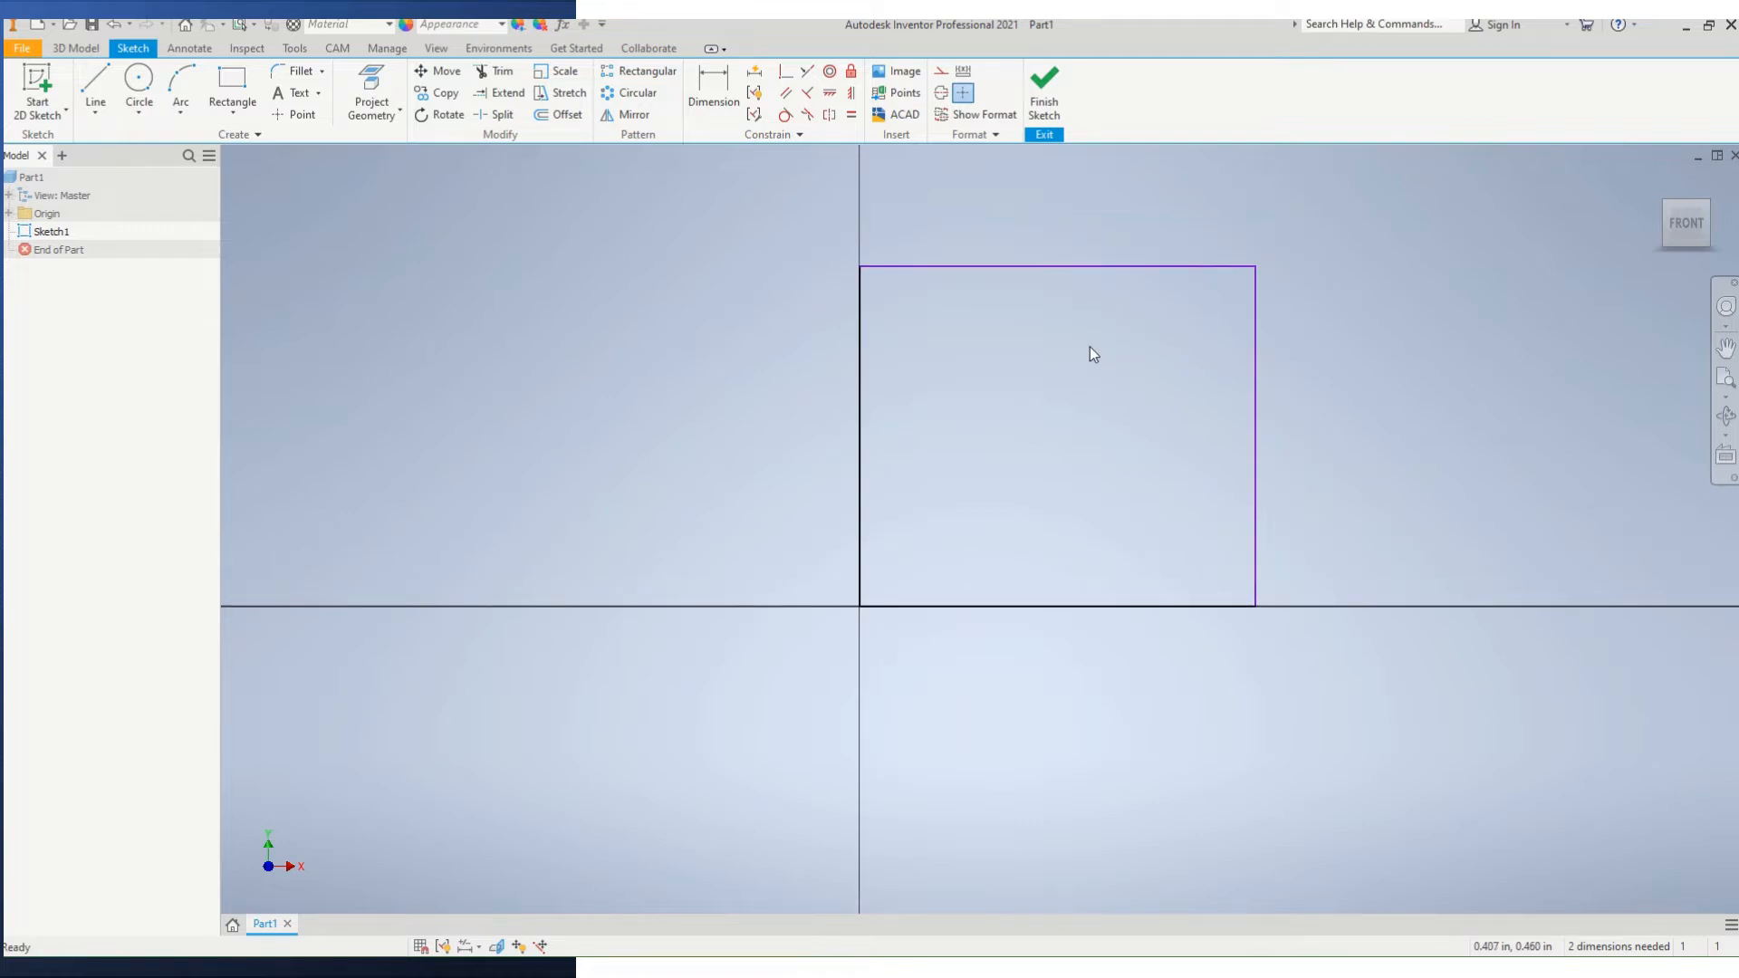
pyautogui.moveTo(1356, 201); pyautogui.dragTo(720, 674)
pyautogui.rightClick(1324, 270)
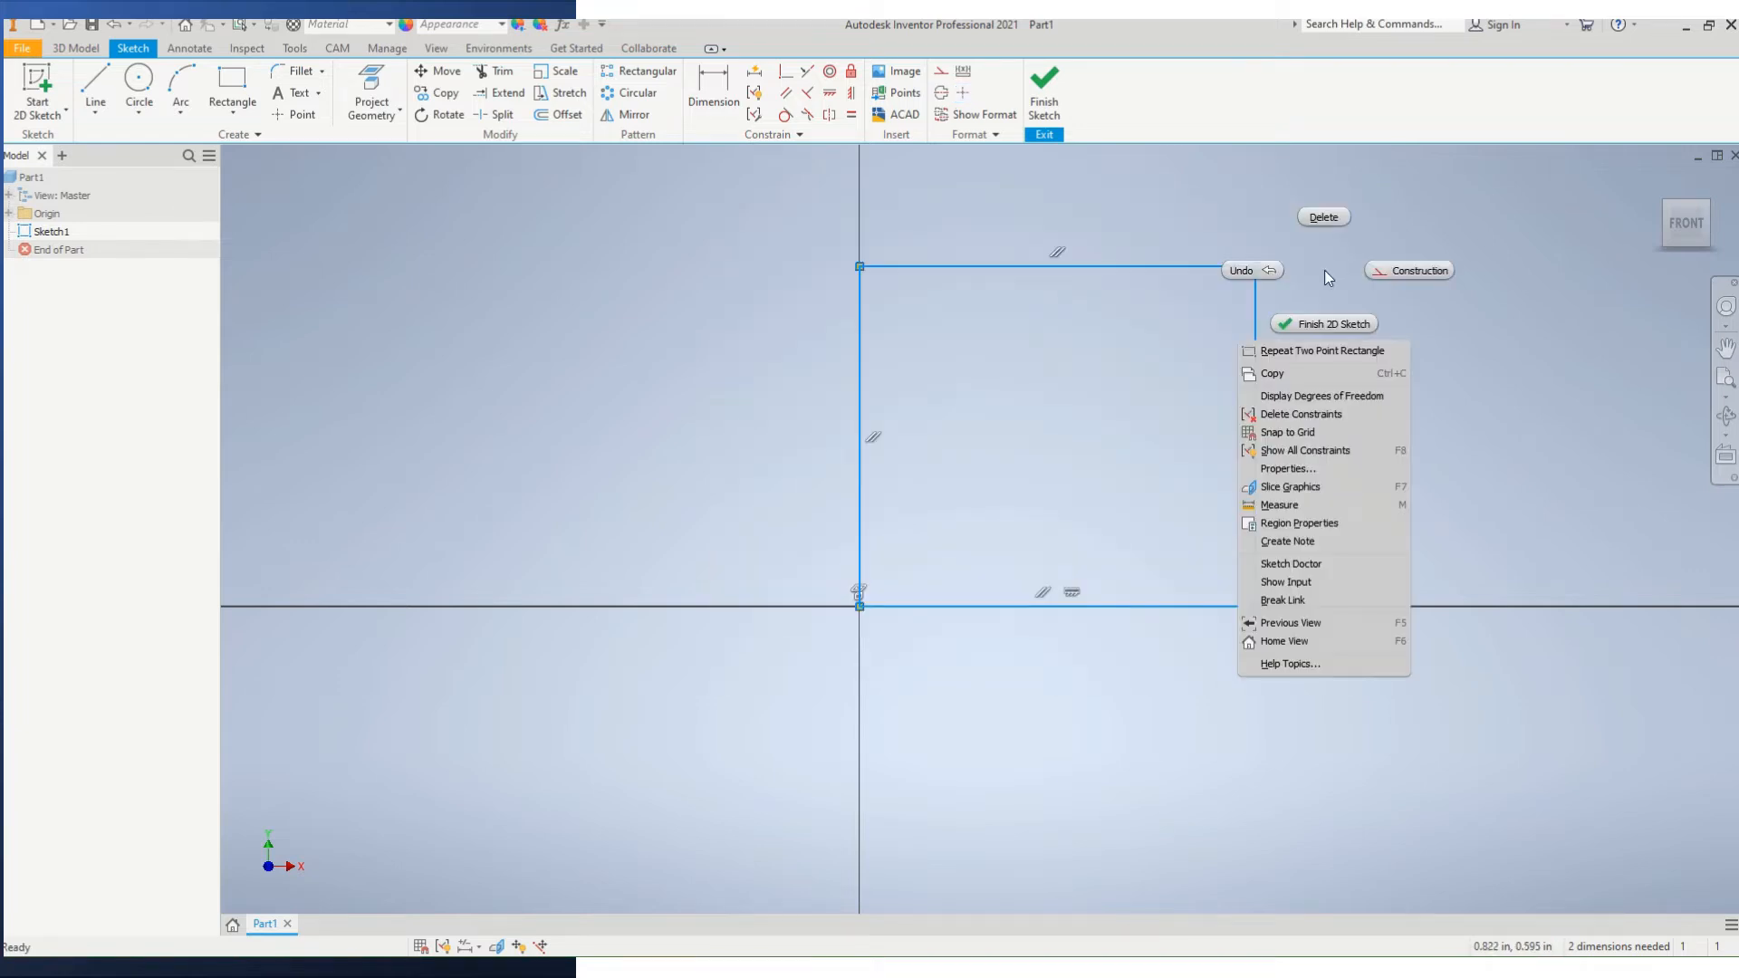
pyautogui.click(1327, 217)
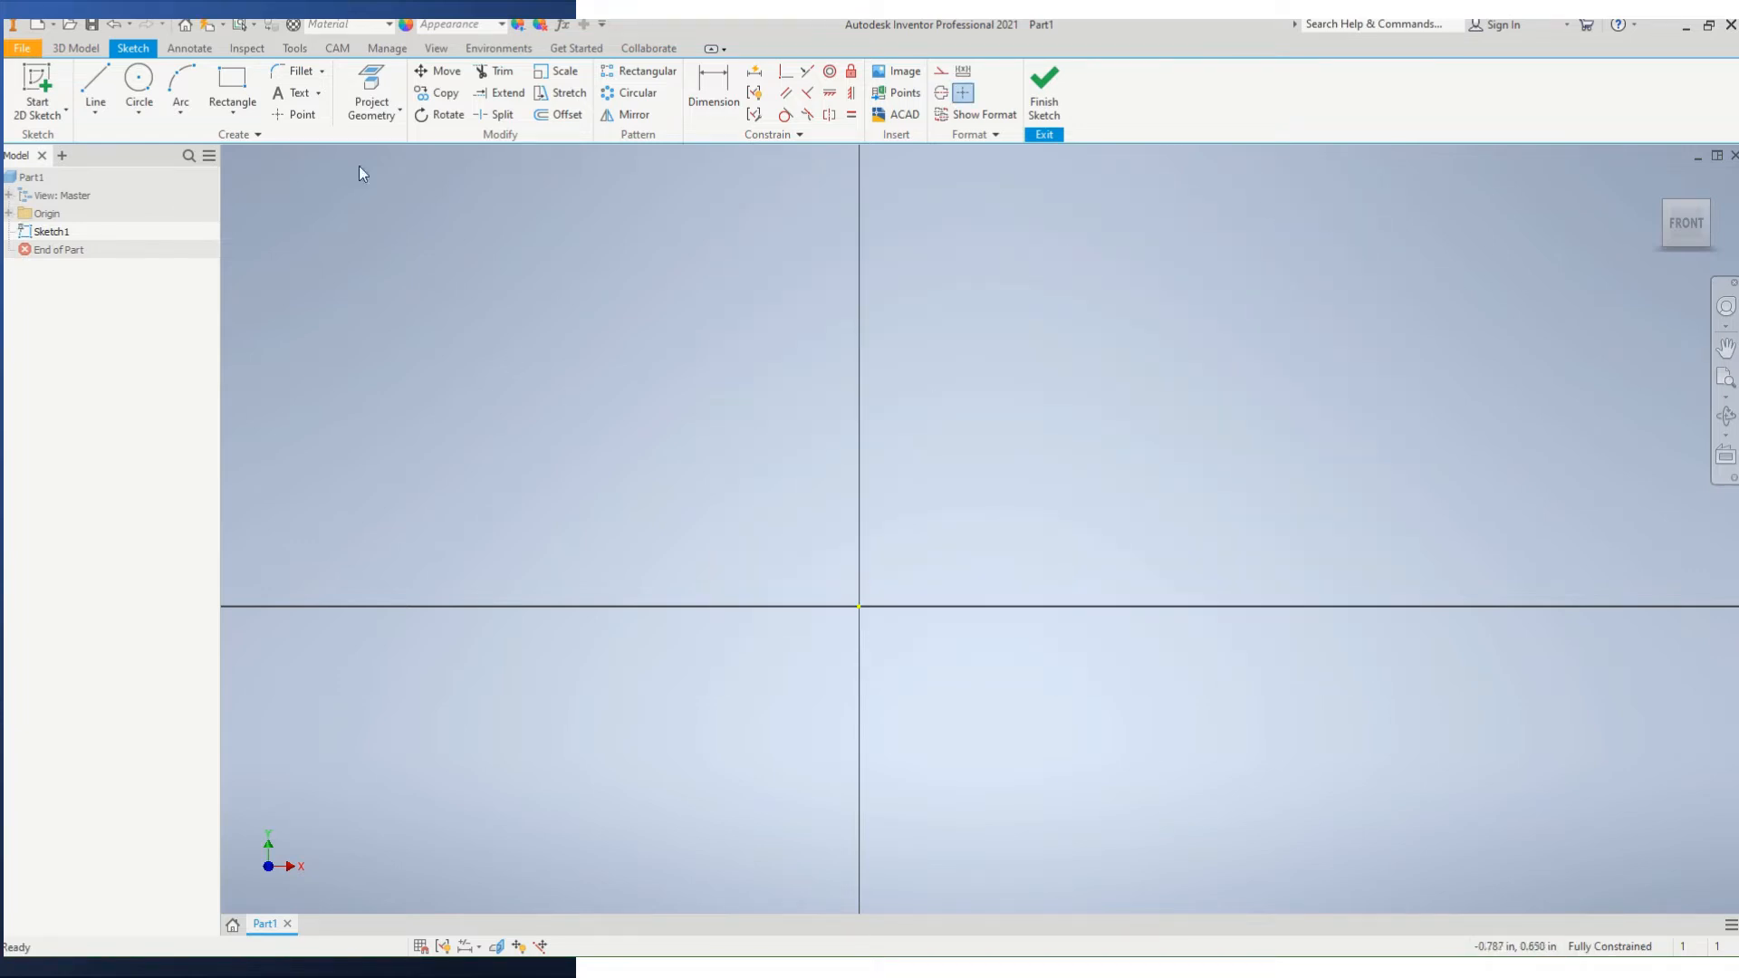
# Draw a two-point rectangle about 0.82 in wide, extending up and across from the sketch origin.
pyautogui.click(232, 87)
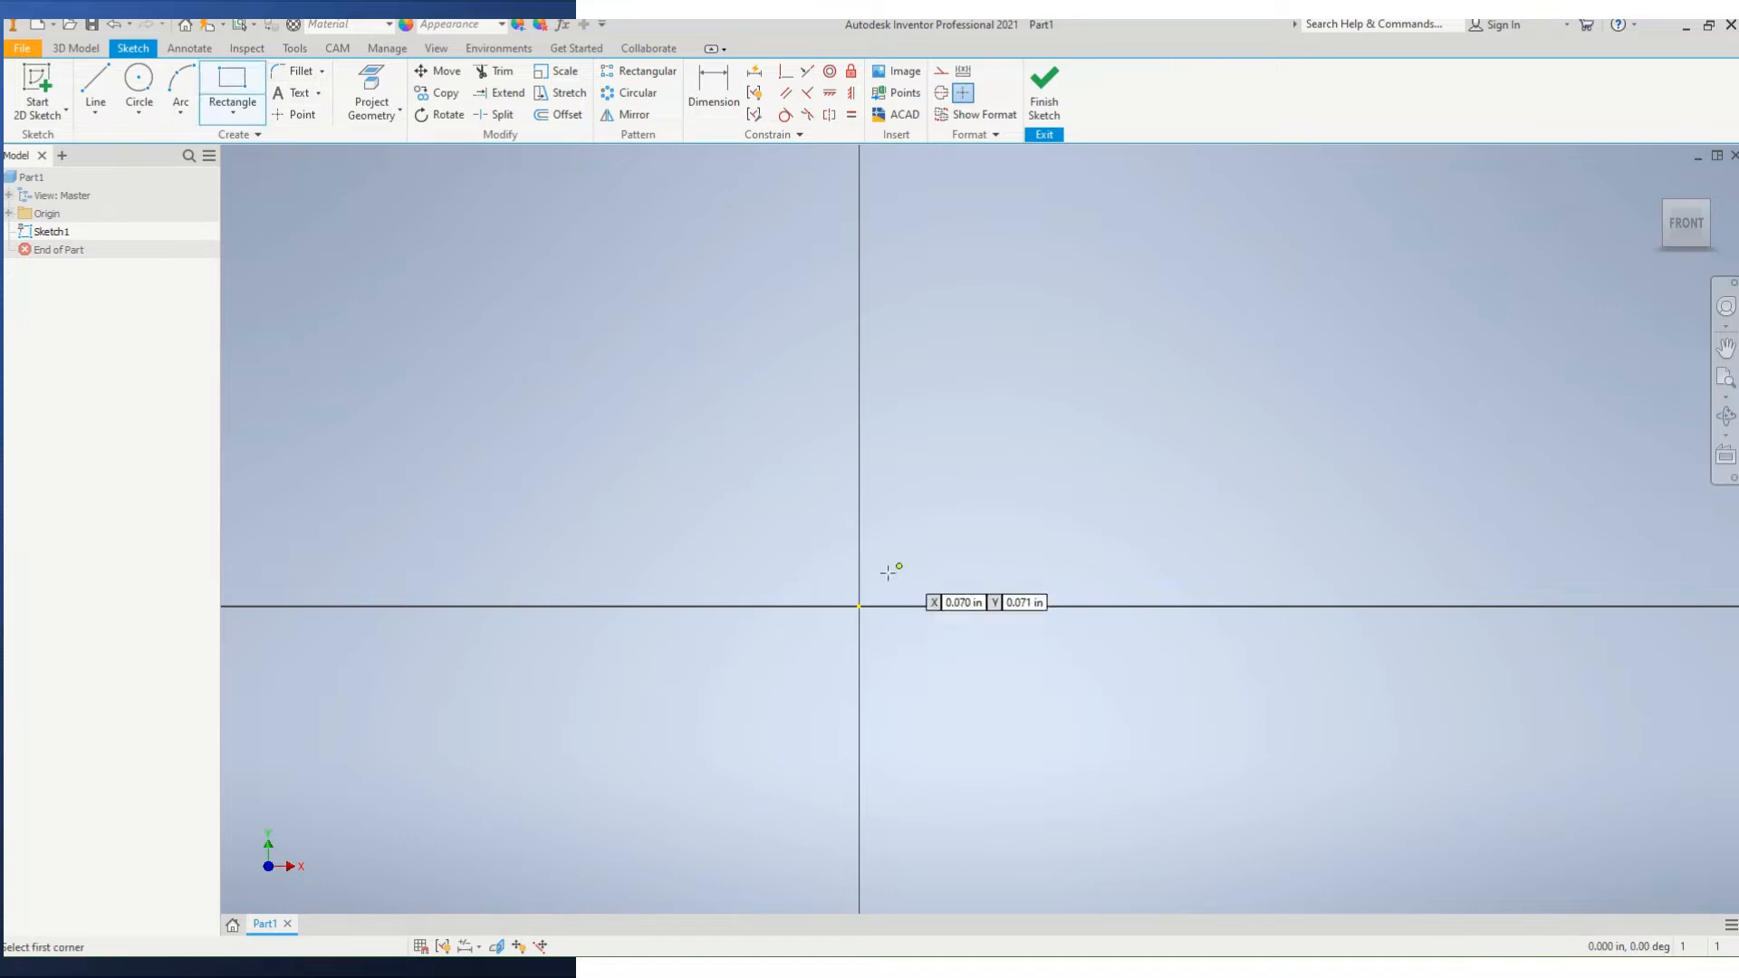
pyautogui.click(859, 606)
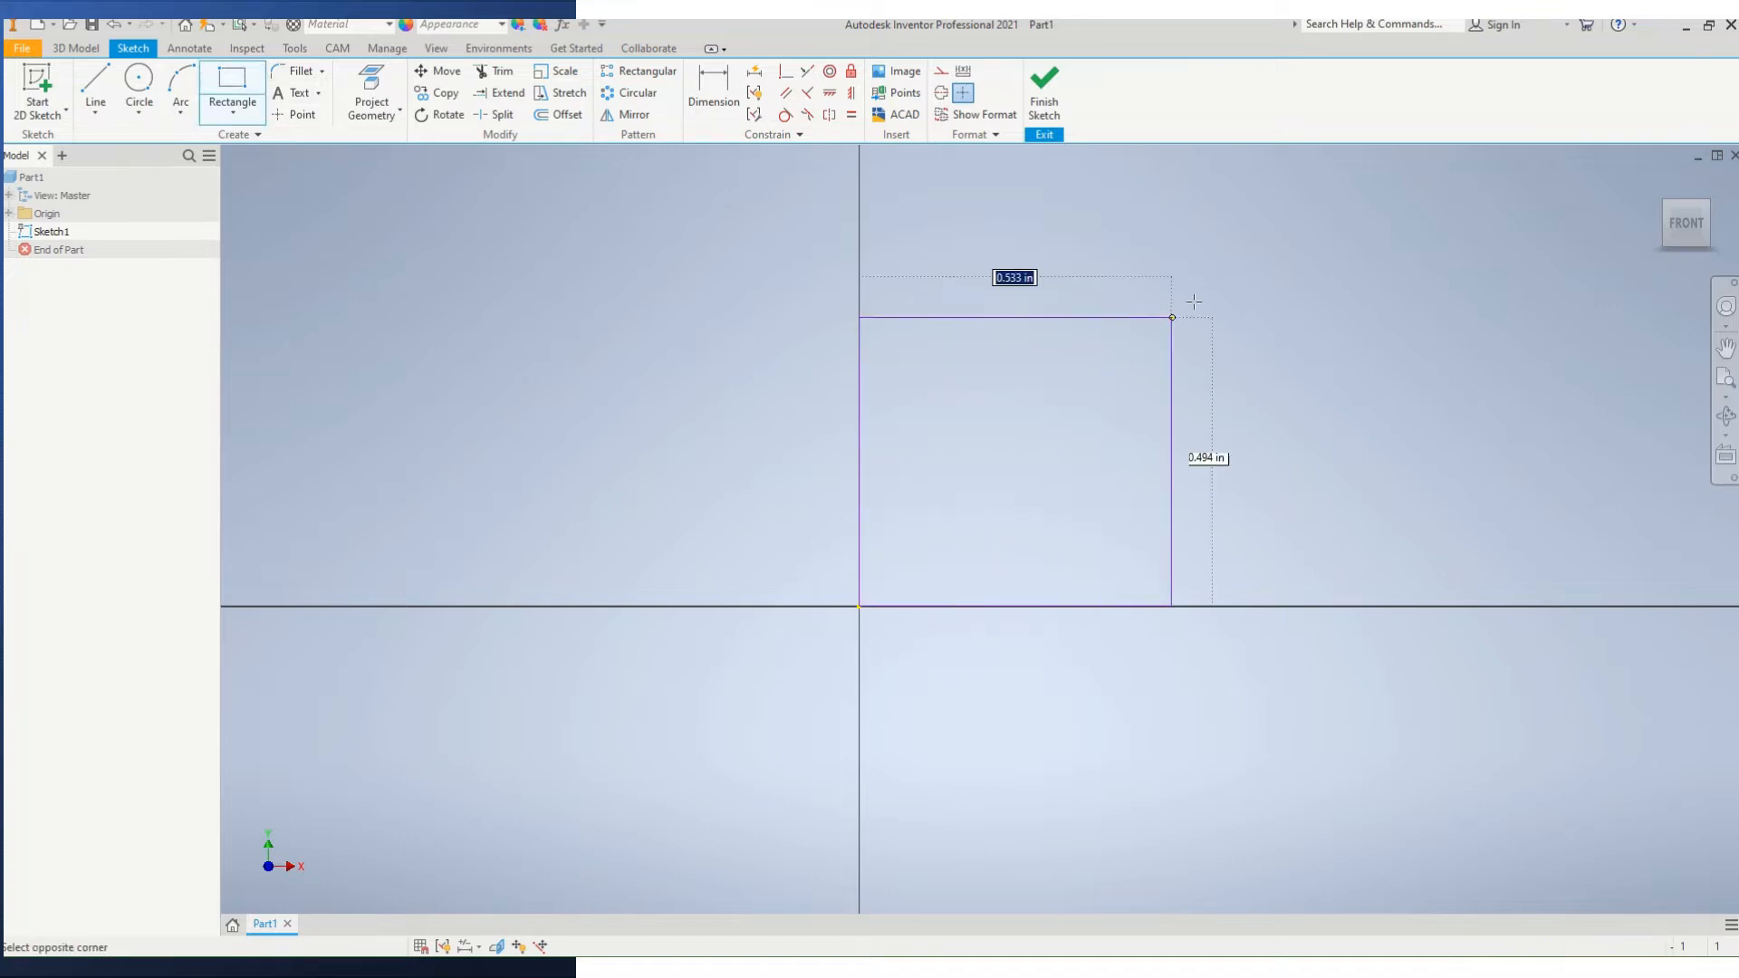
pyautogui.click(1324, 208)
pyautogui.rightClick(1324, 208)
pyautogui.click(1395, 222)
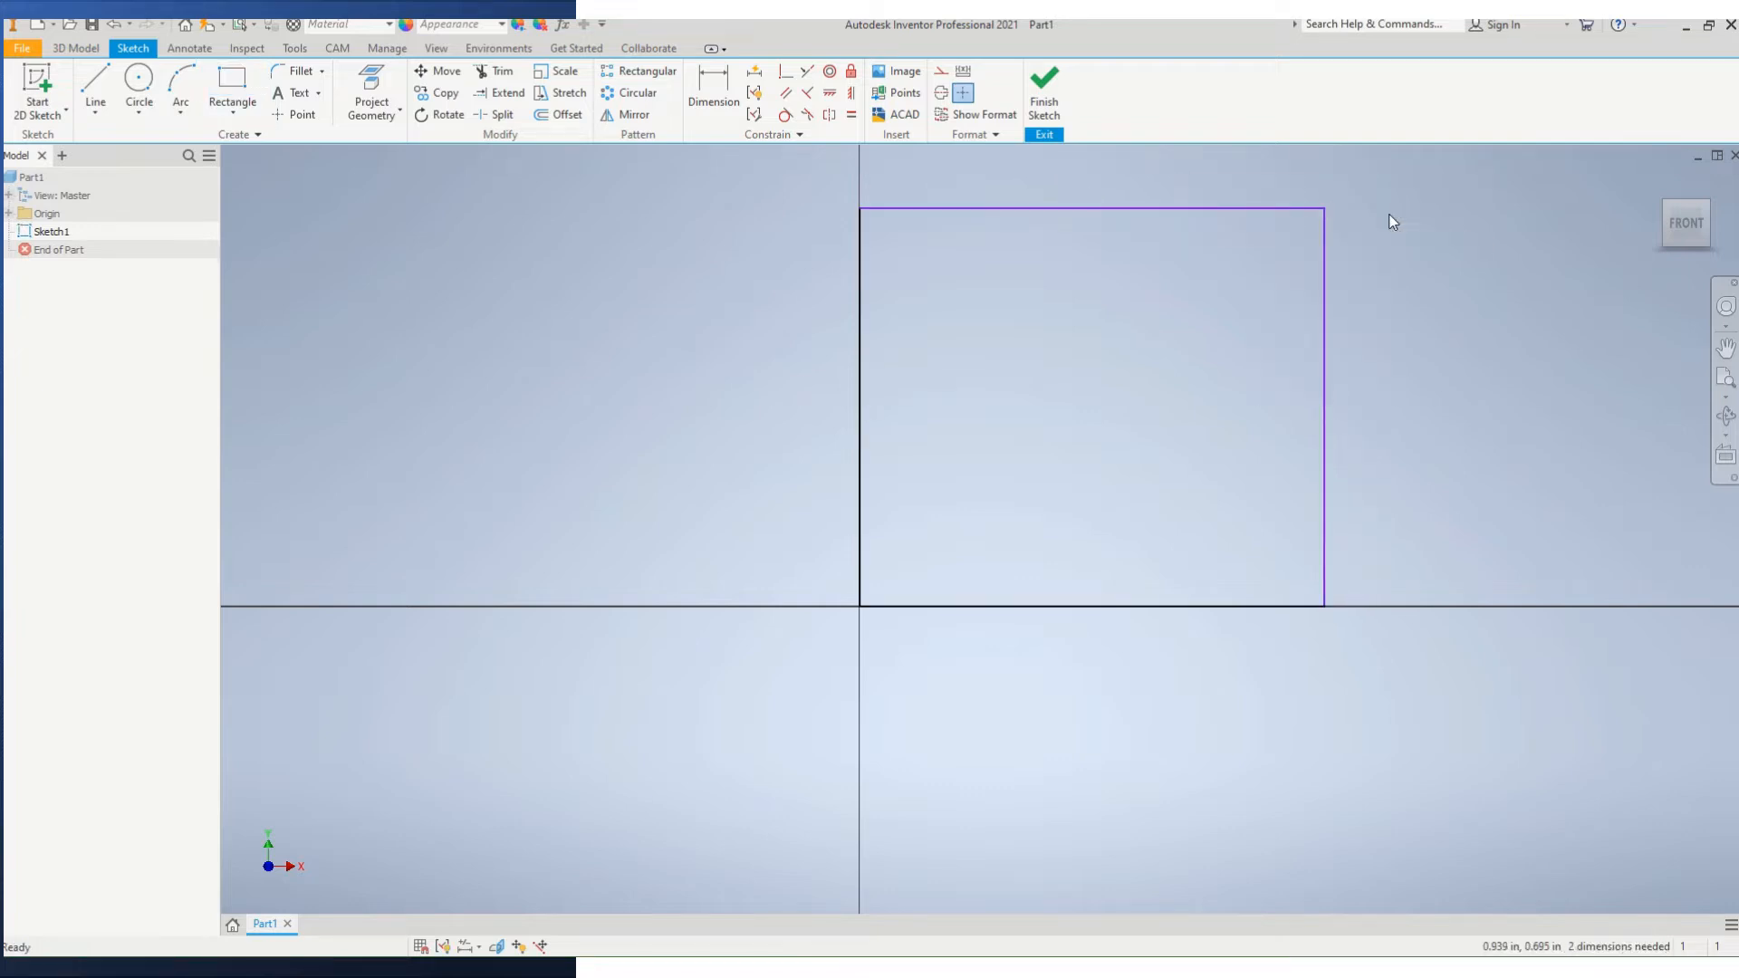
# Dimension the rectangle's upper edge and set its width to 2 in.
pyautogui.scroll(3, 764, 339)
pyautogui.scroll(-4, 764, 340)
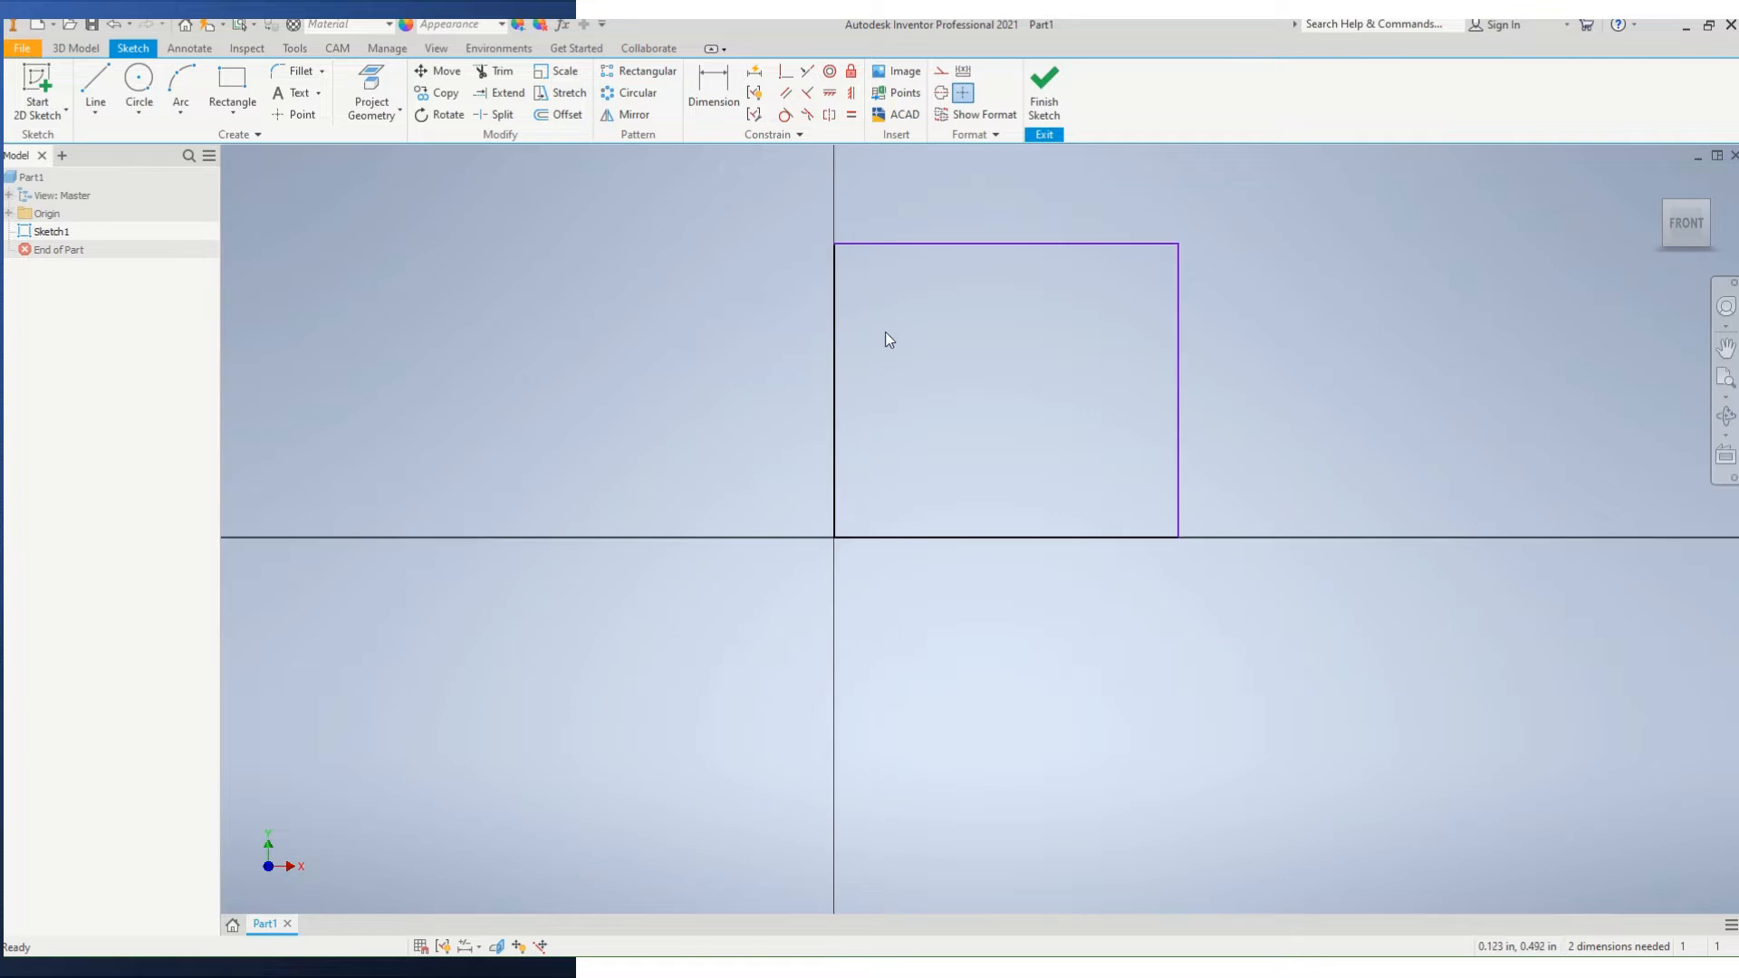
pyautogui.scroll(-6, 886, 335)
pyautogui.scroll(6, 886, 337)
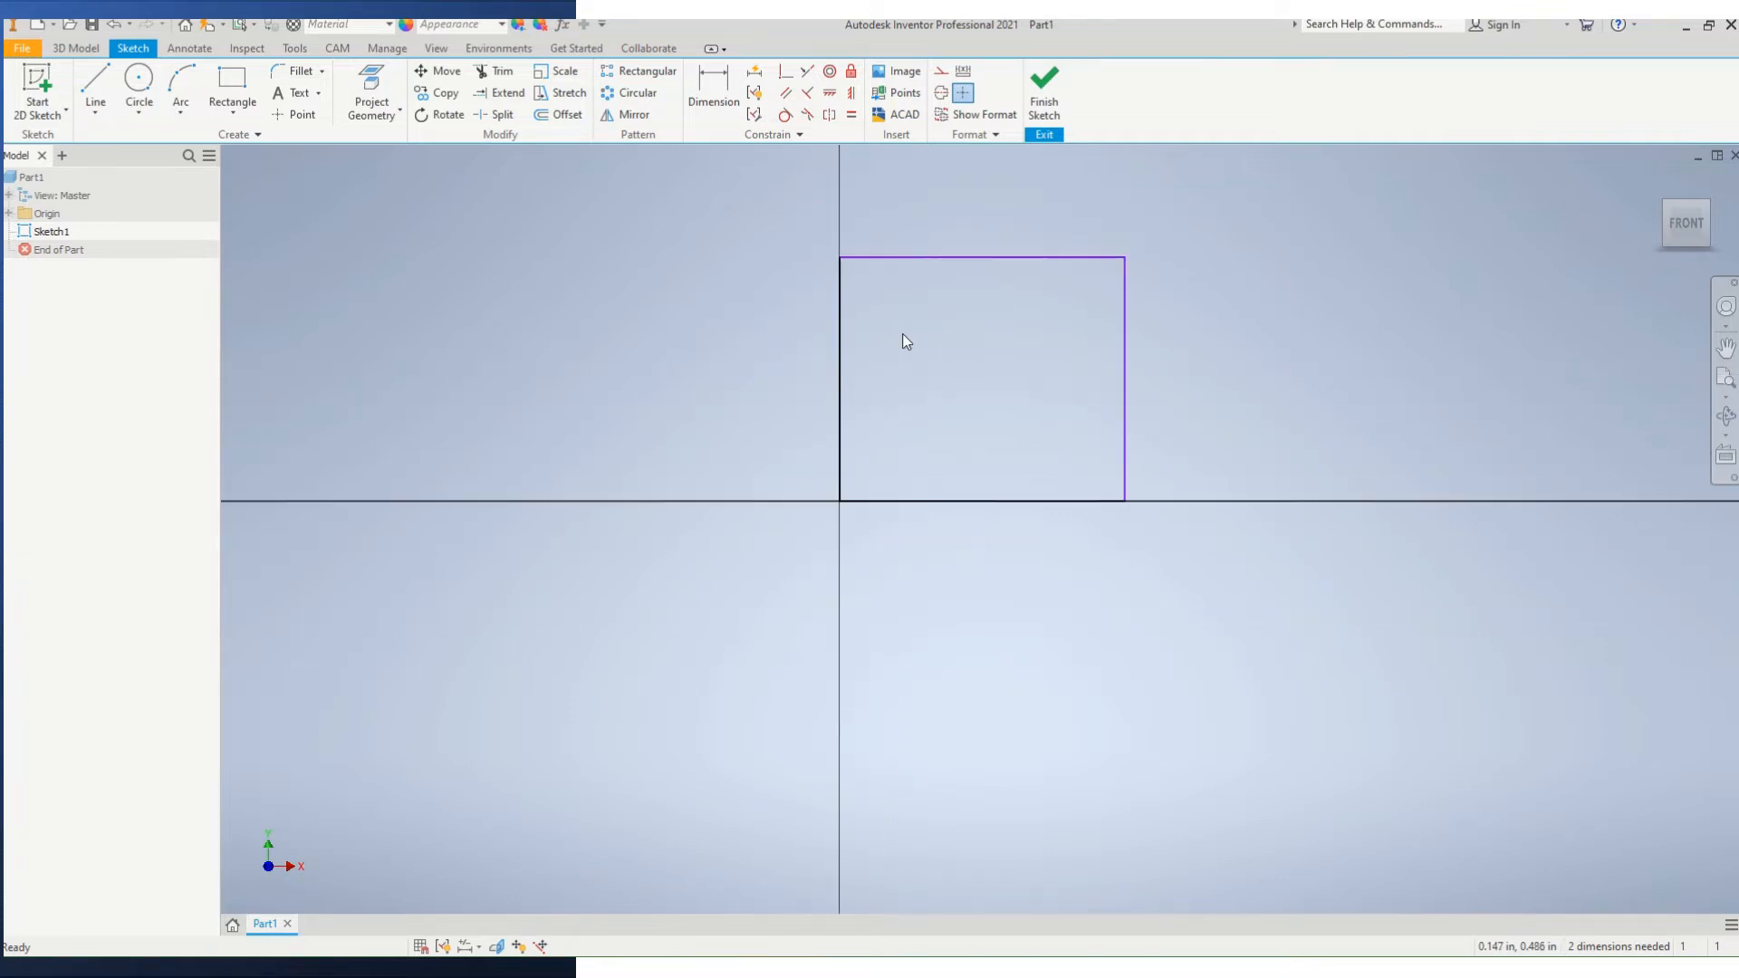
pyautogui.click(716, 87)
pyautogui.click(1033, 260)
pyautogui.click(1029, 188)
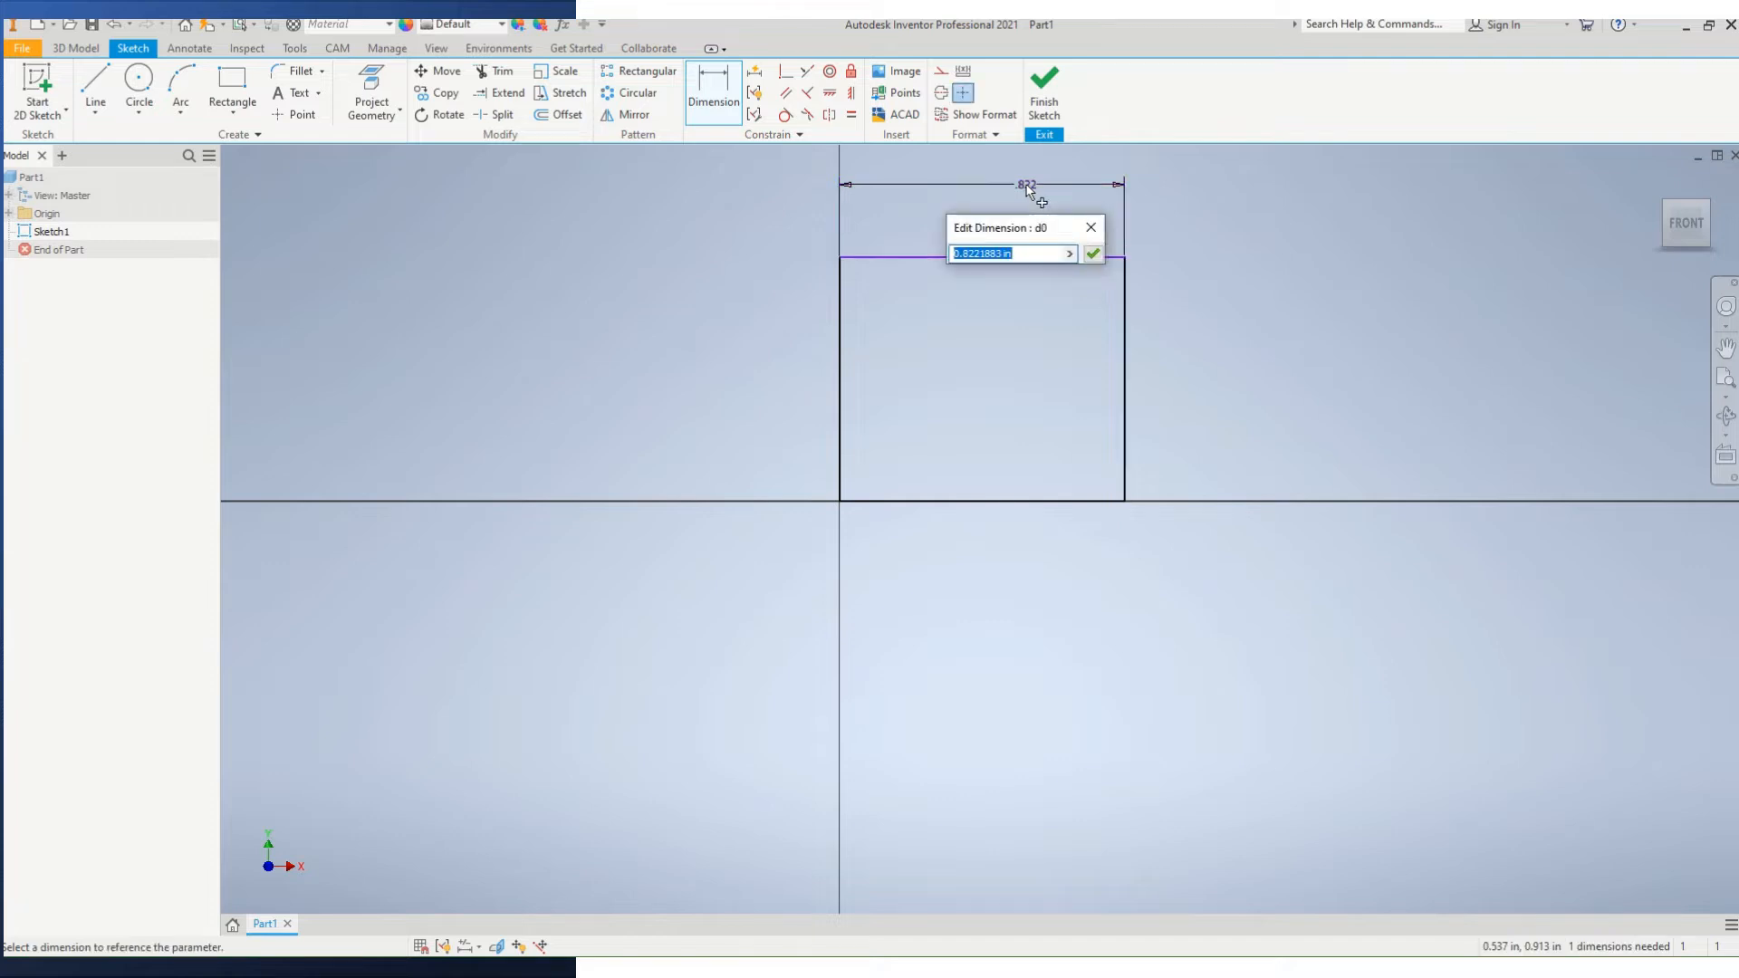
pyautogui.write('2')
pyautogui.click(1092, 254)
# Dimension the rectangle's vertical edge opposite the origin and set its height to 2 in.
pyautogui.scroll(-10, 1136, 286)
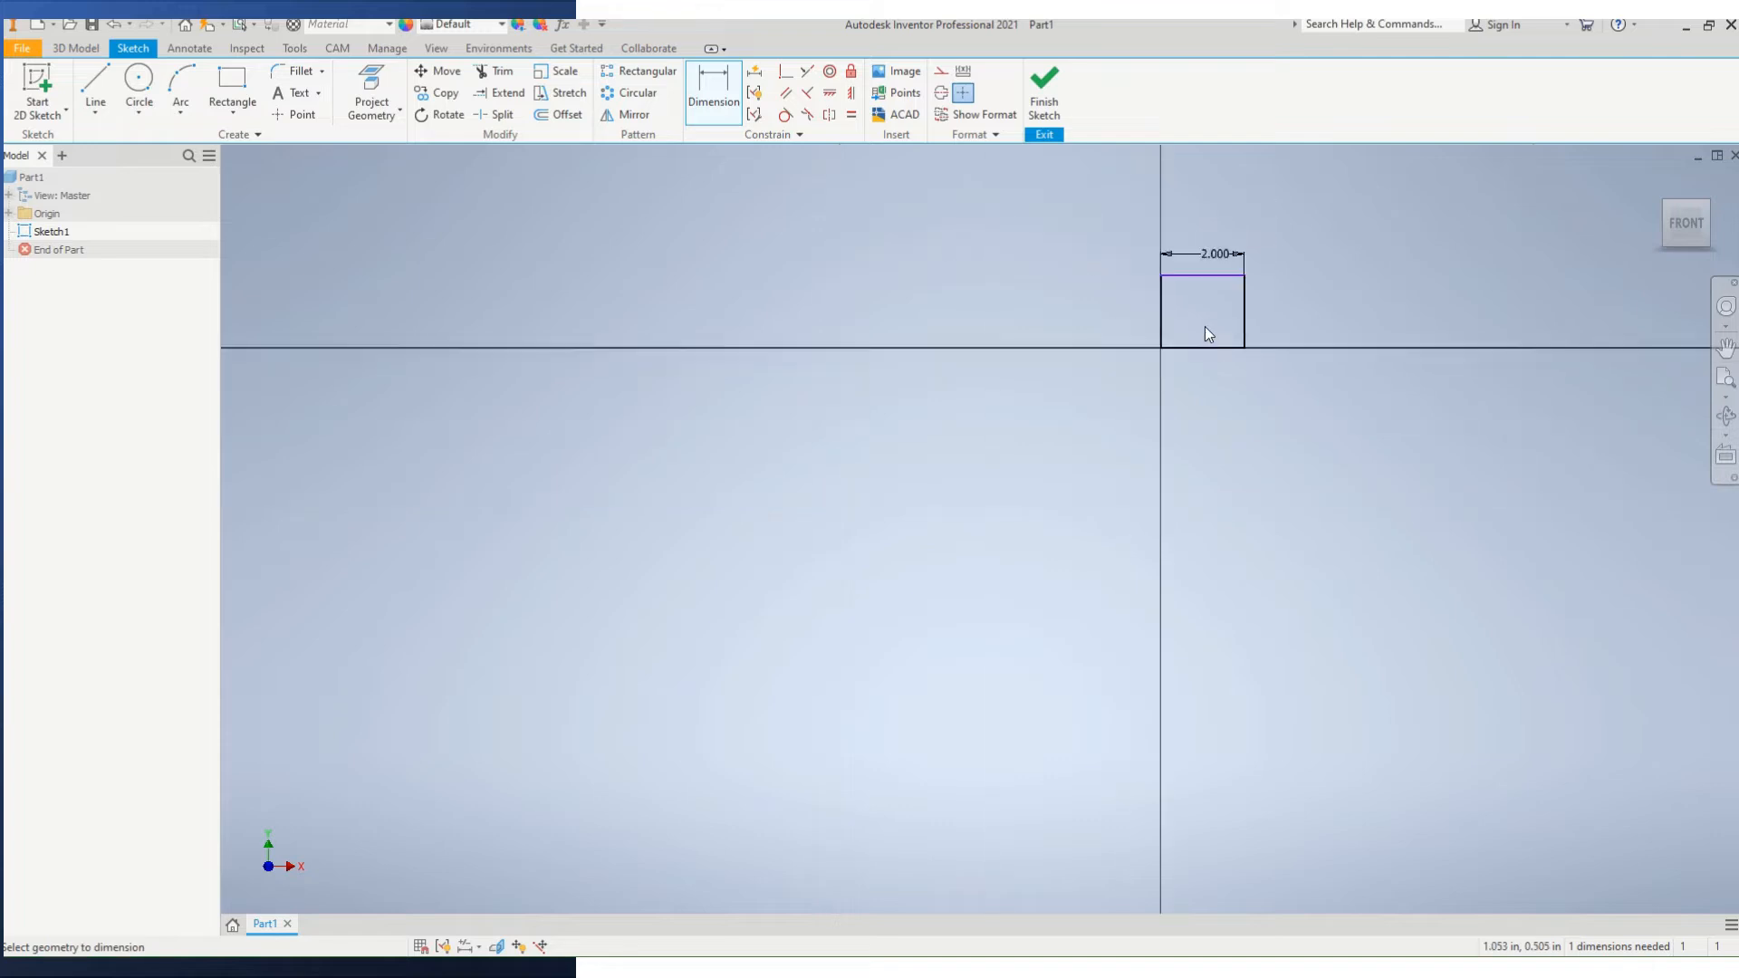
pyautogui.scroll(3, 1262, 291)
pyautogui.click(1283, 296)
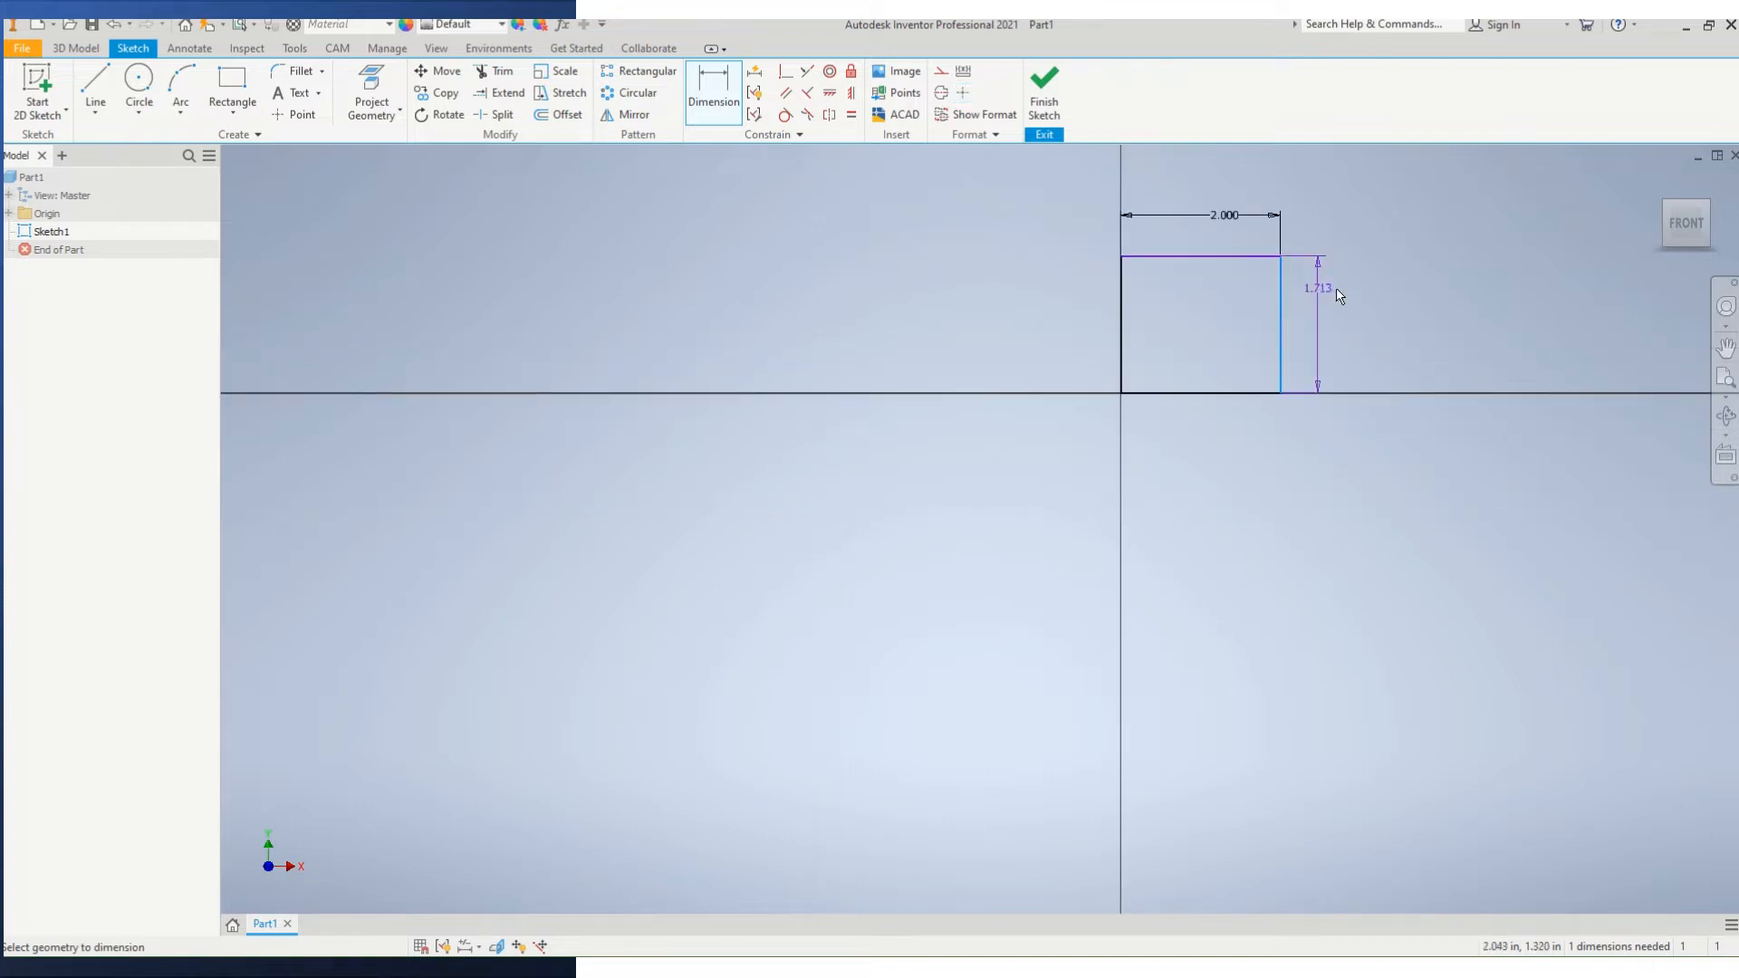
pyautogui.click(1346, 289)
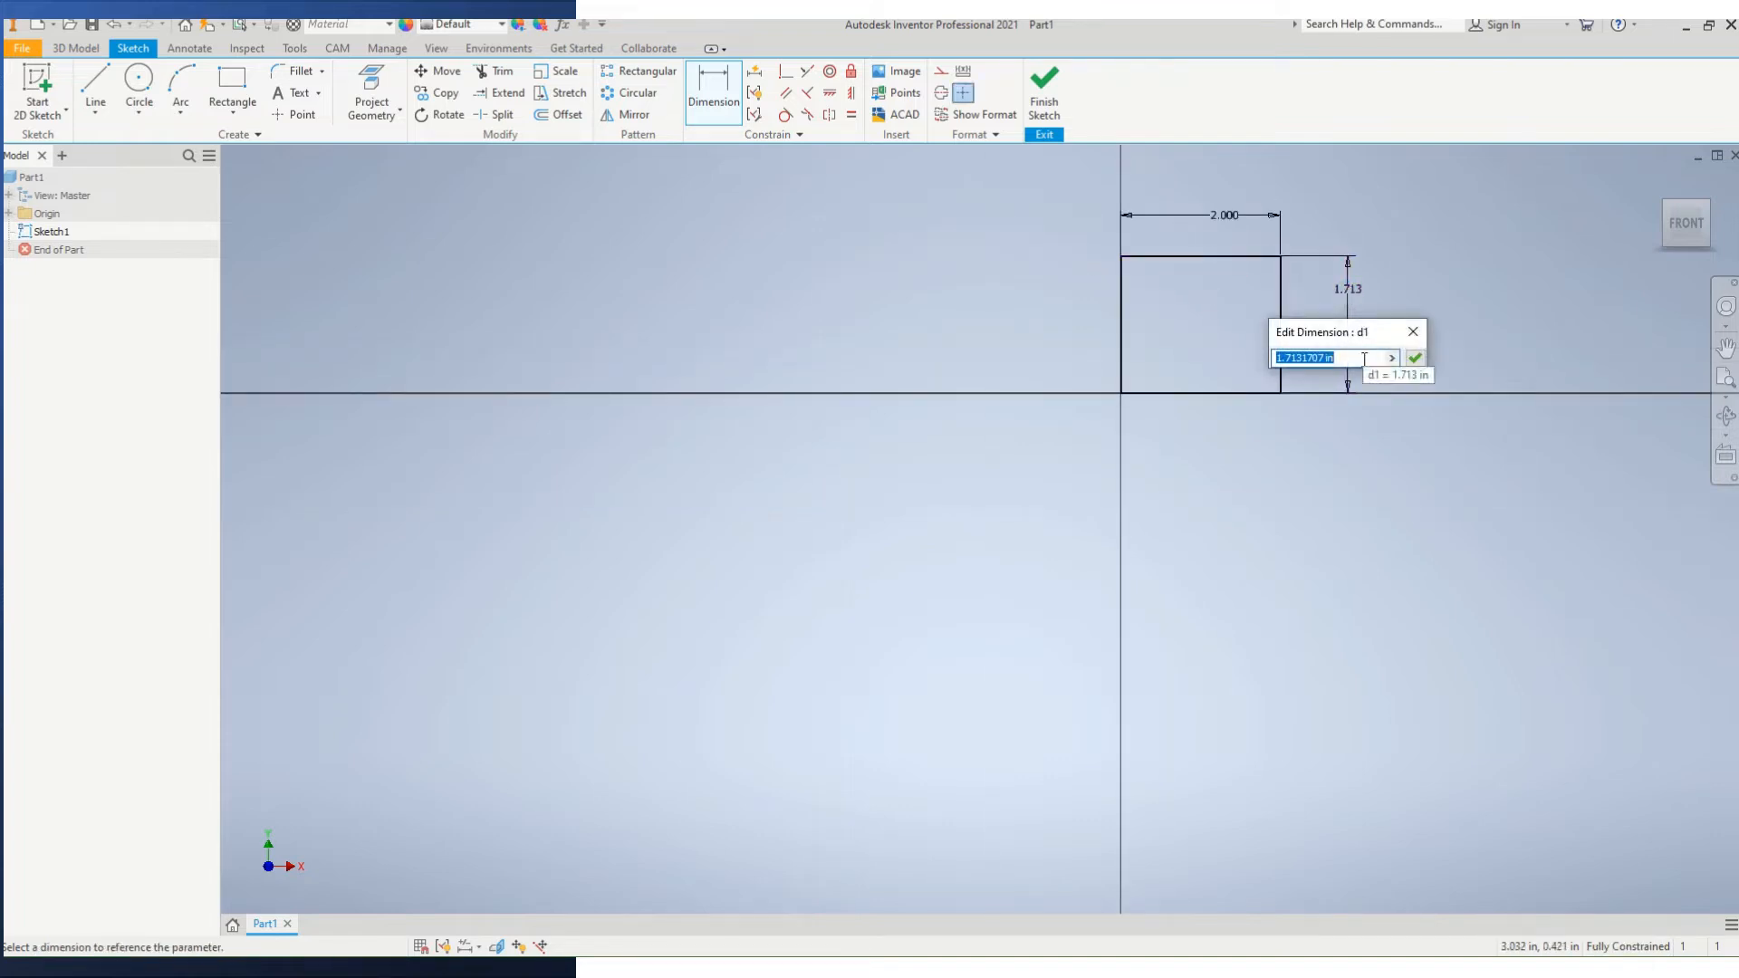
pyautogui.write('2')
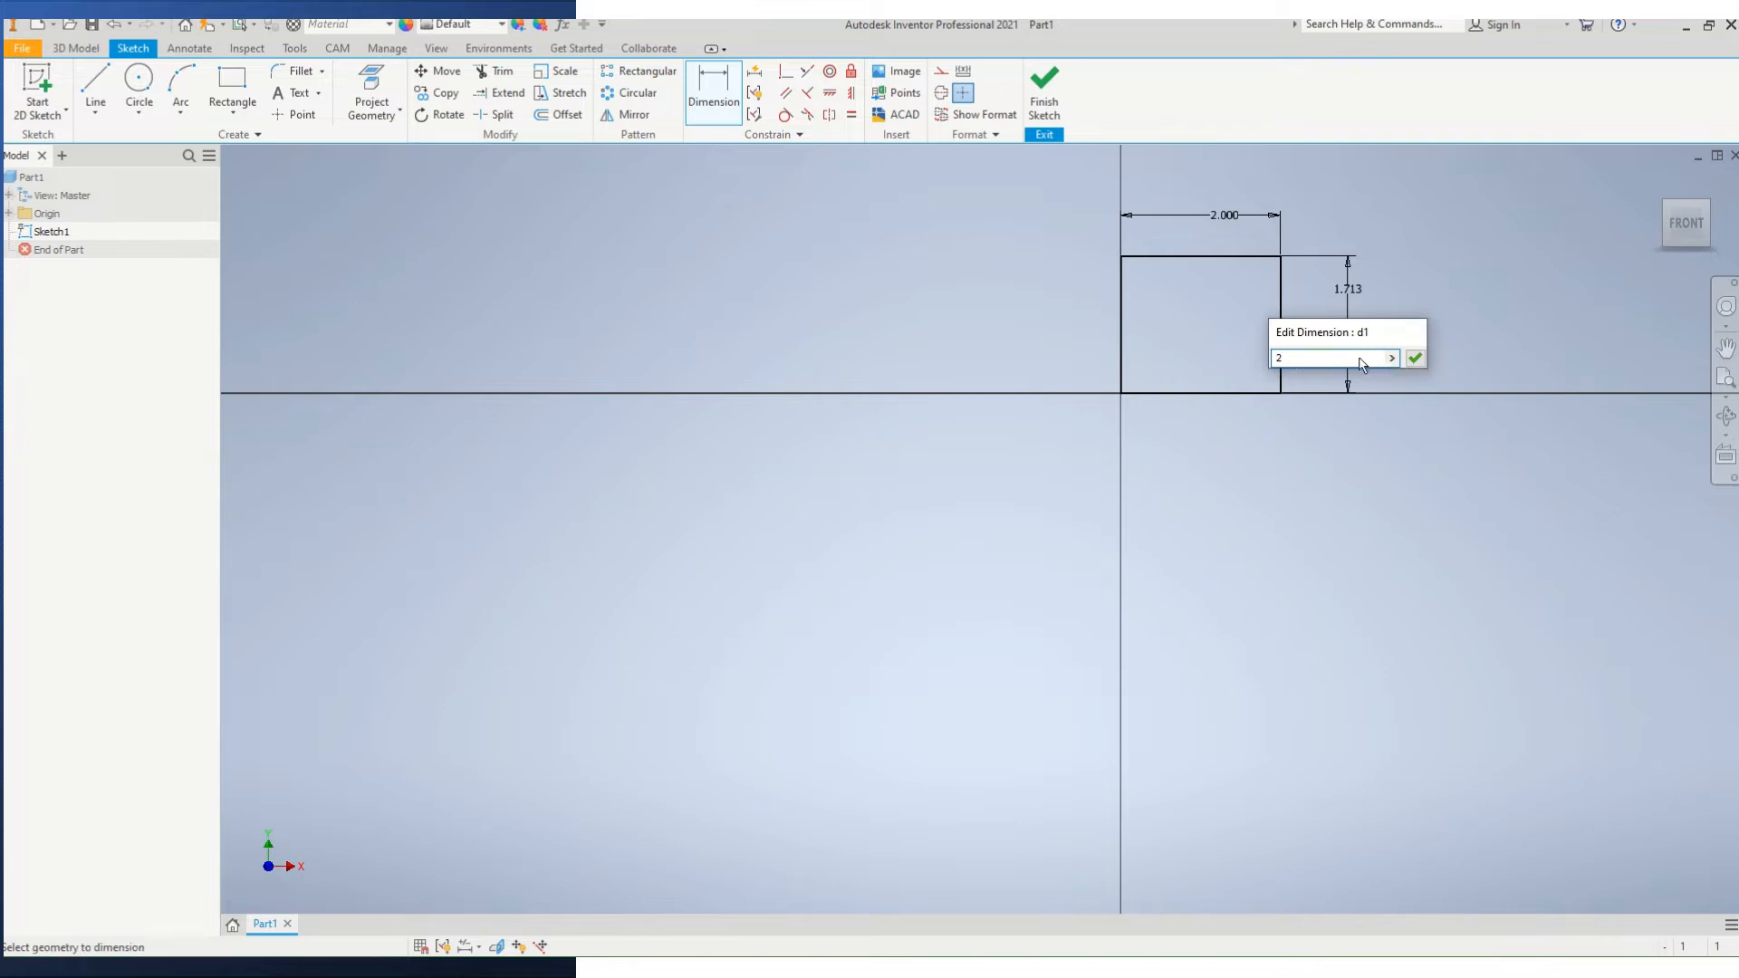
pyautogui.press('Return')
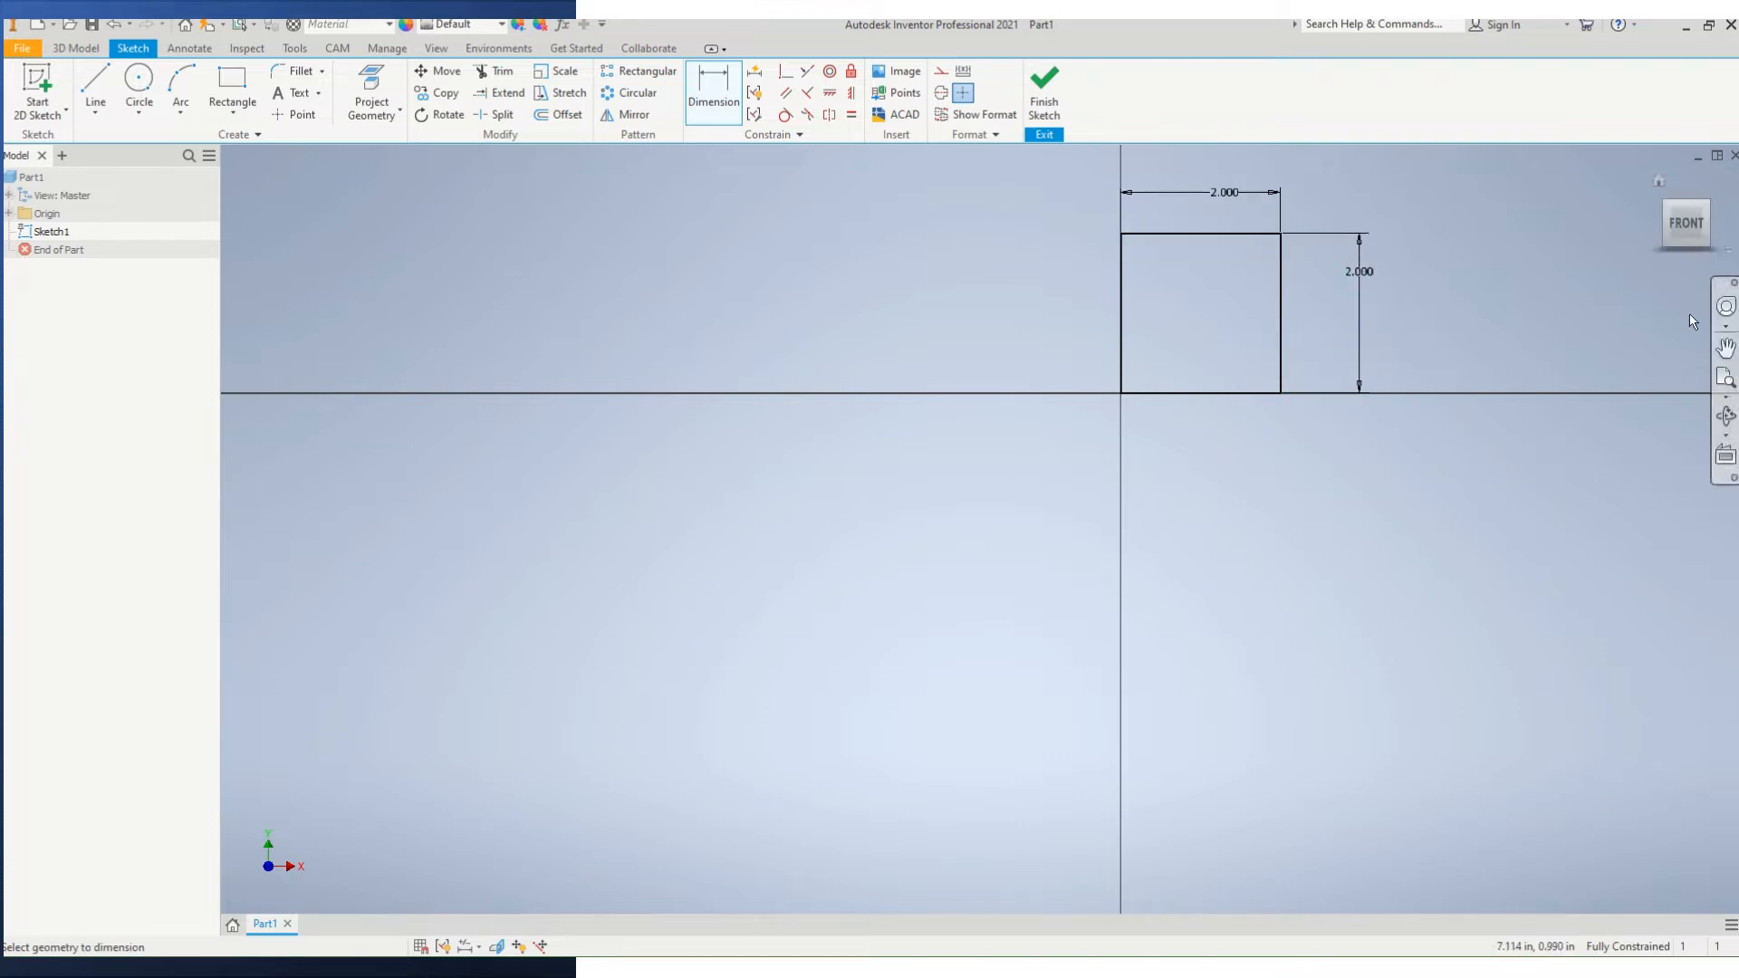
# Change the rectangle's width dimension to 2.5 in.
pyautogui.moveTo(1373, 355); pyautogui.dragTo(1222, 483, button='middle')
pyautogui.scroll(-3, 1061, 460)
pyautogui.scroll(7, 1064, 435)
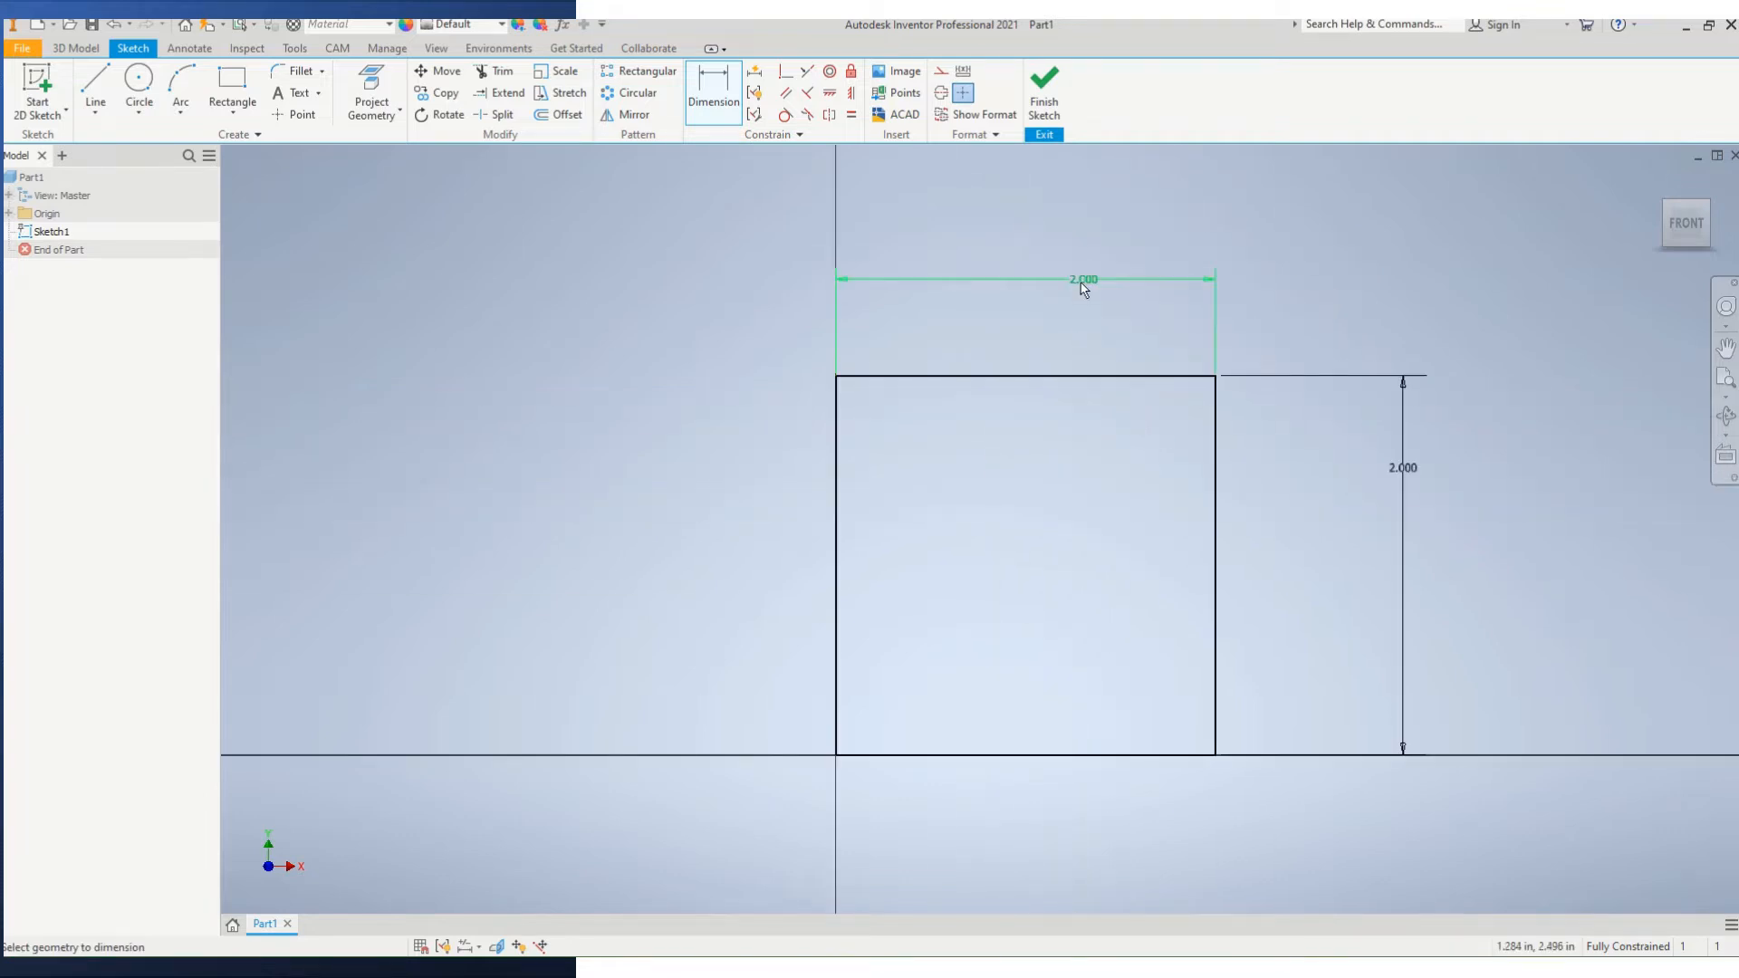
pyautogui.doubleClick(1080, 280)
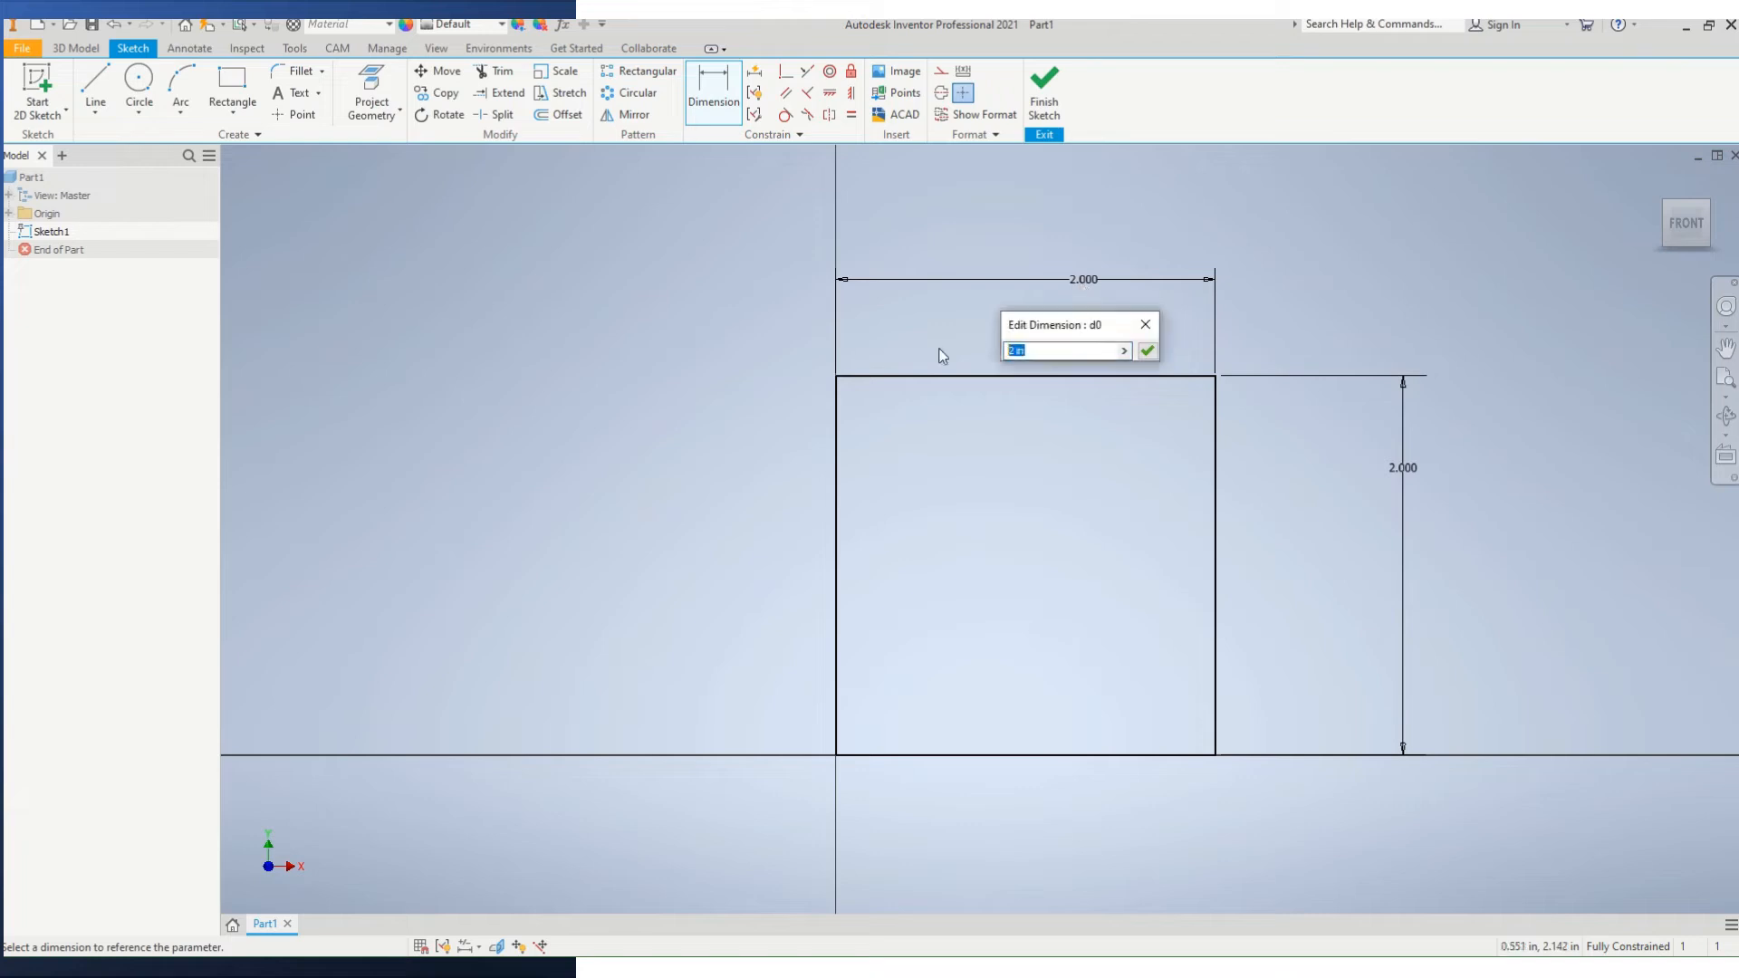
pyautogui.write('2.5')
pyautogui.press('Return')
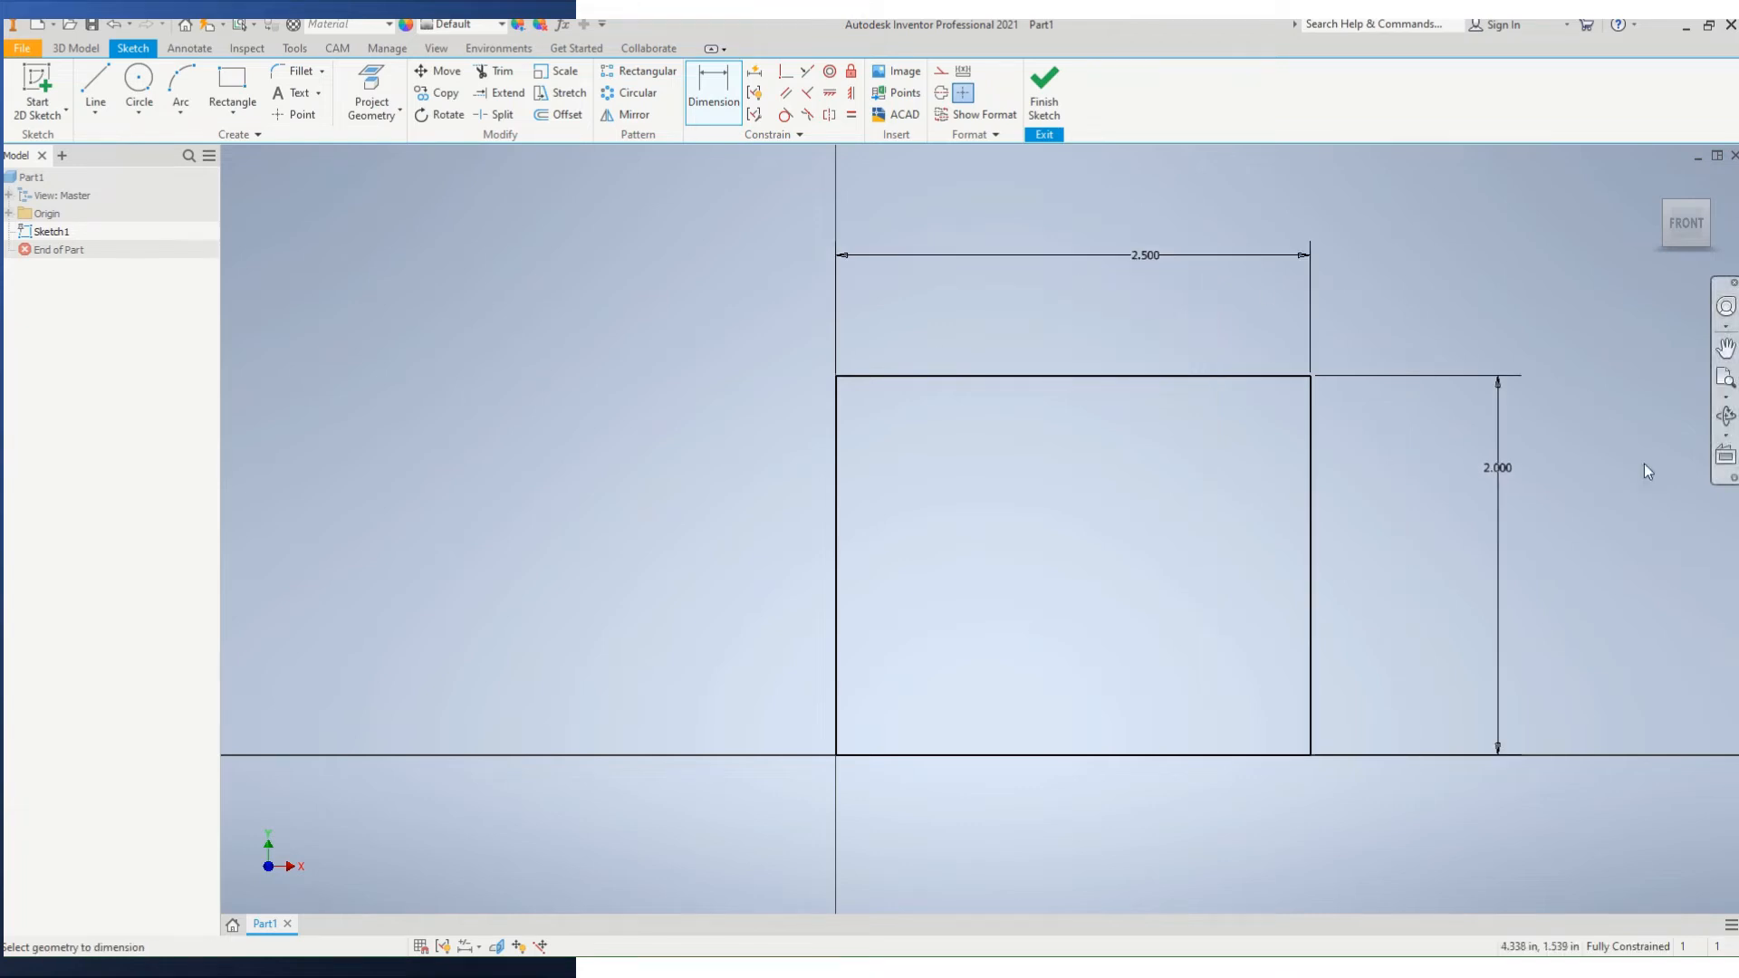
# Set both the width and the height dimensions of the rectangle to 3 in.
pyautogui.doubleClick(1140, 253)
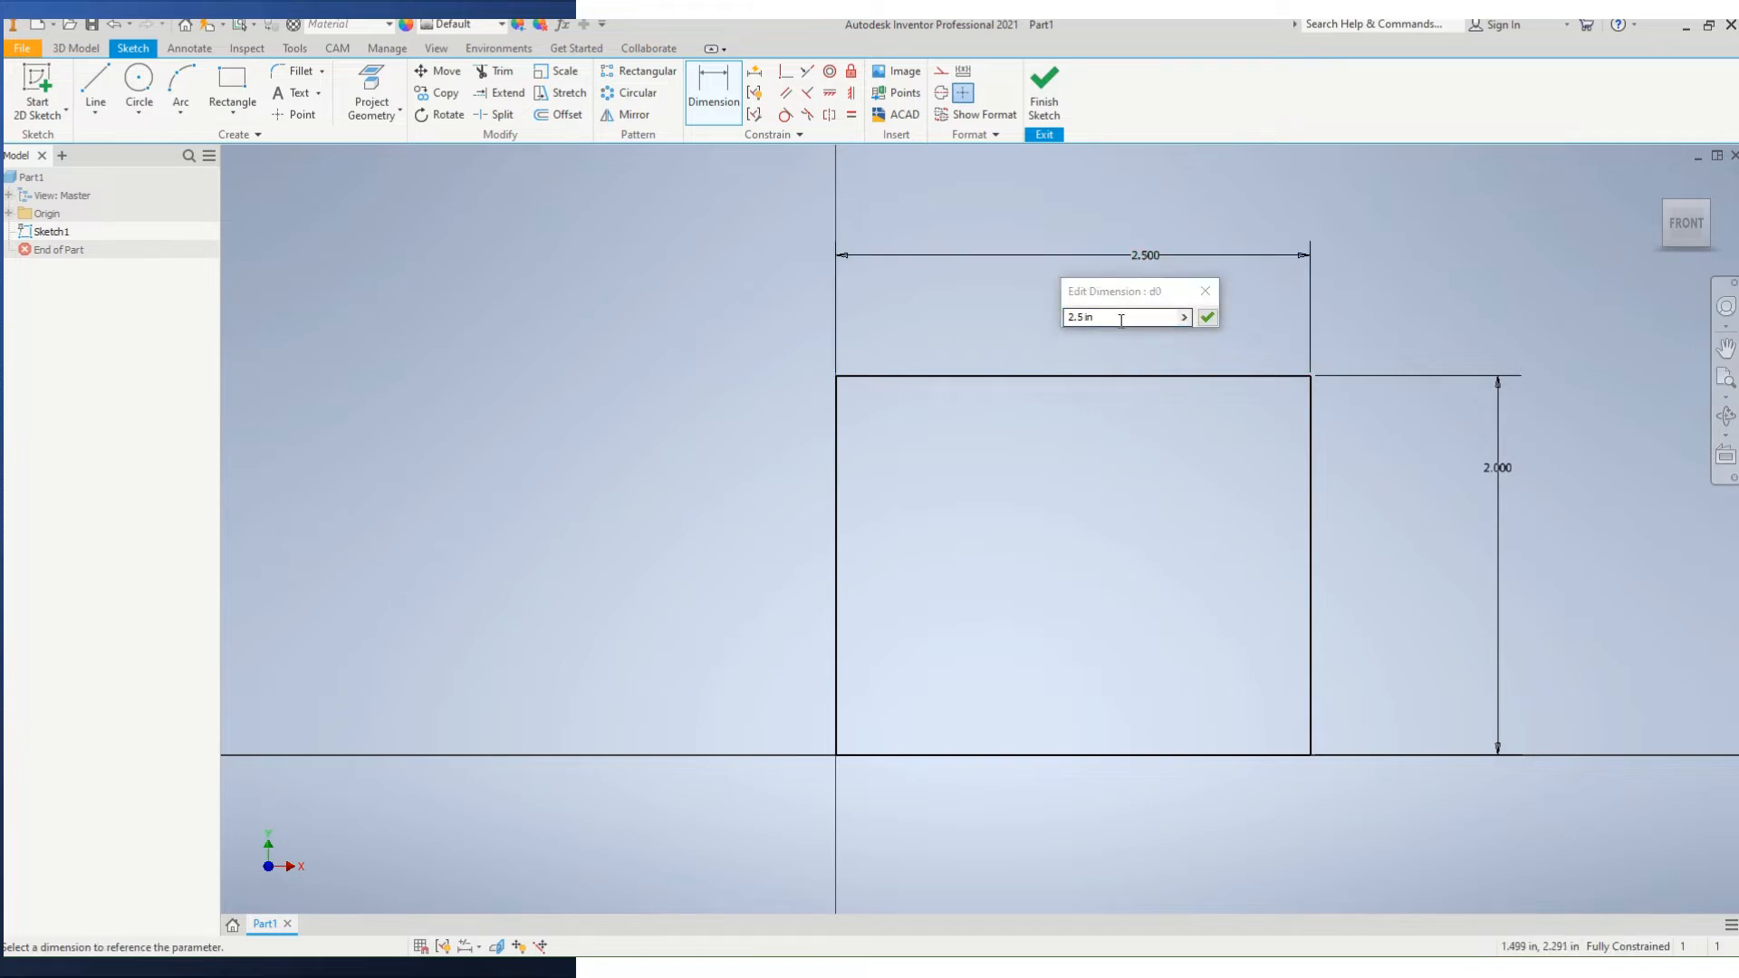
pyautogui.write('3')
pyautogui.press('Return')
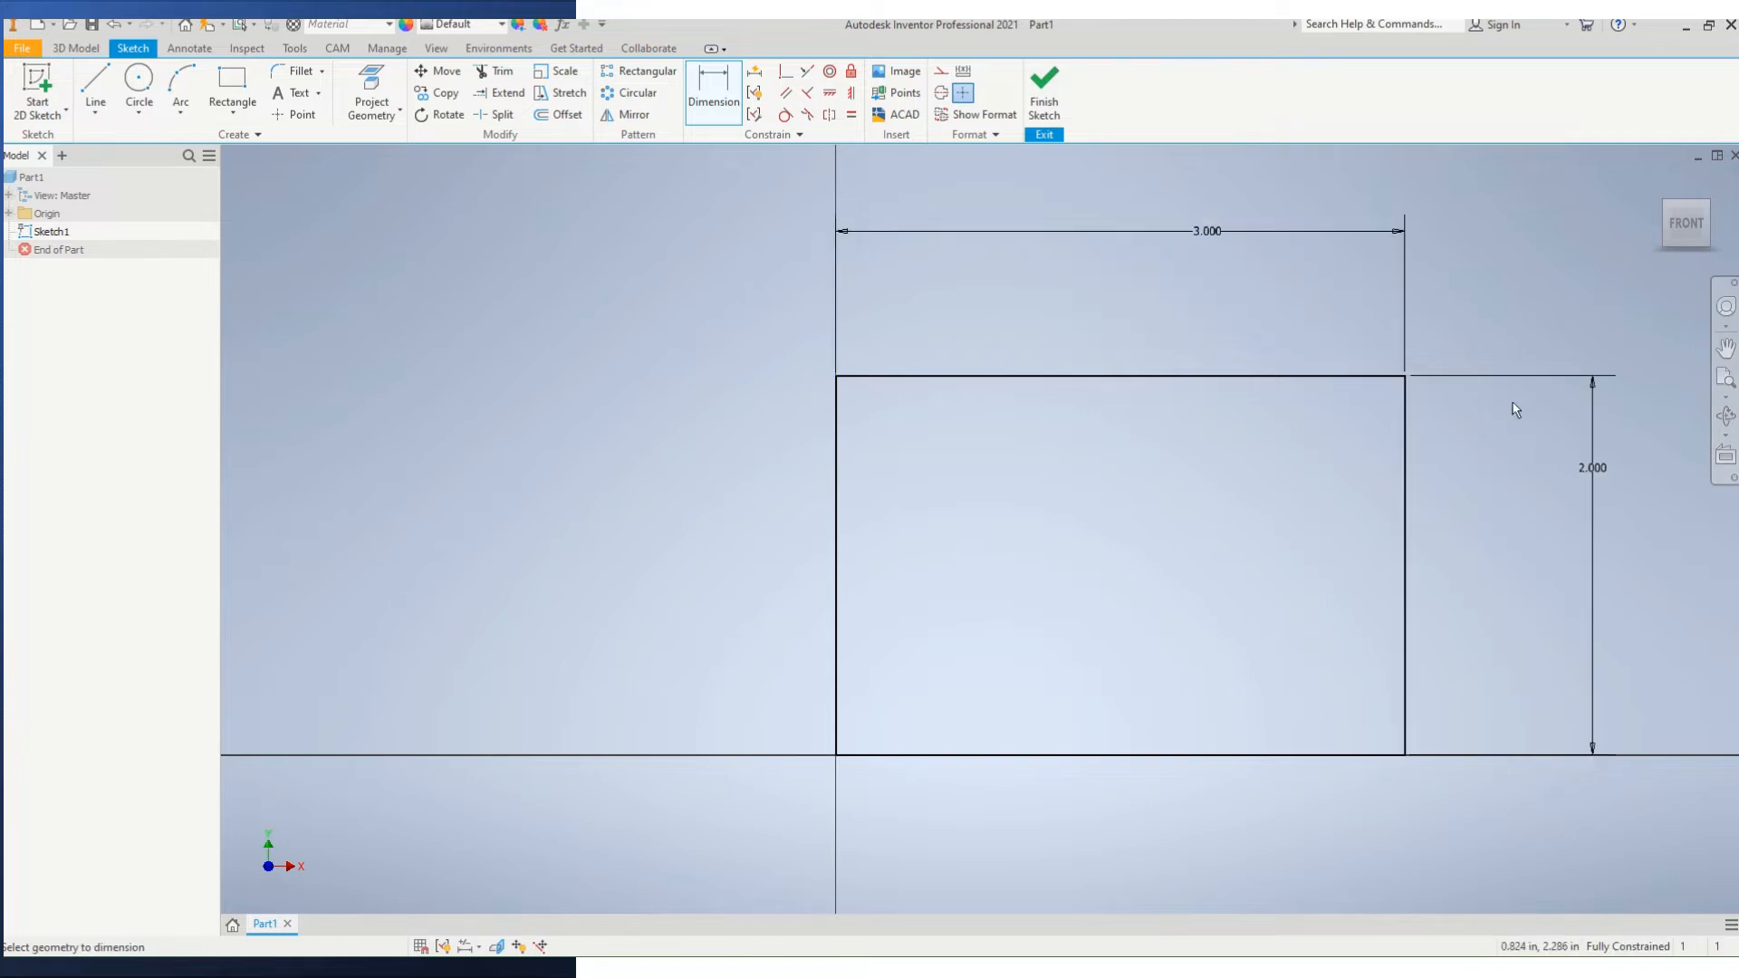
pyautogui.doubleClick(1593, 467)
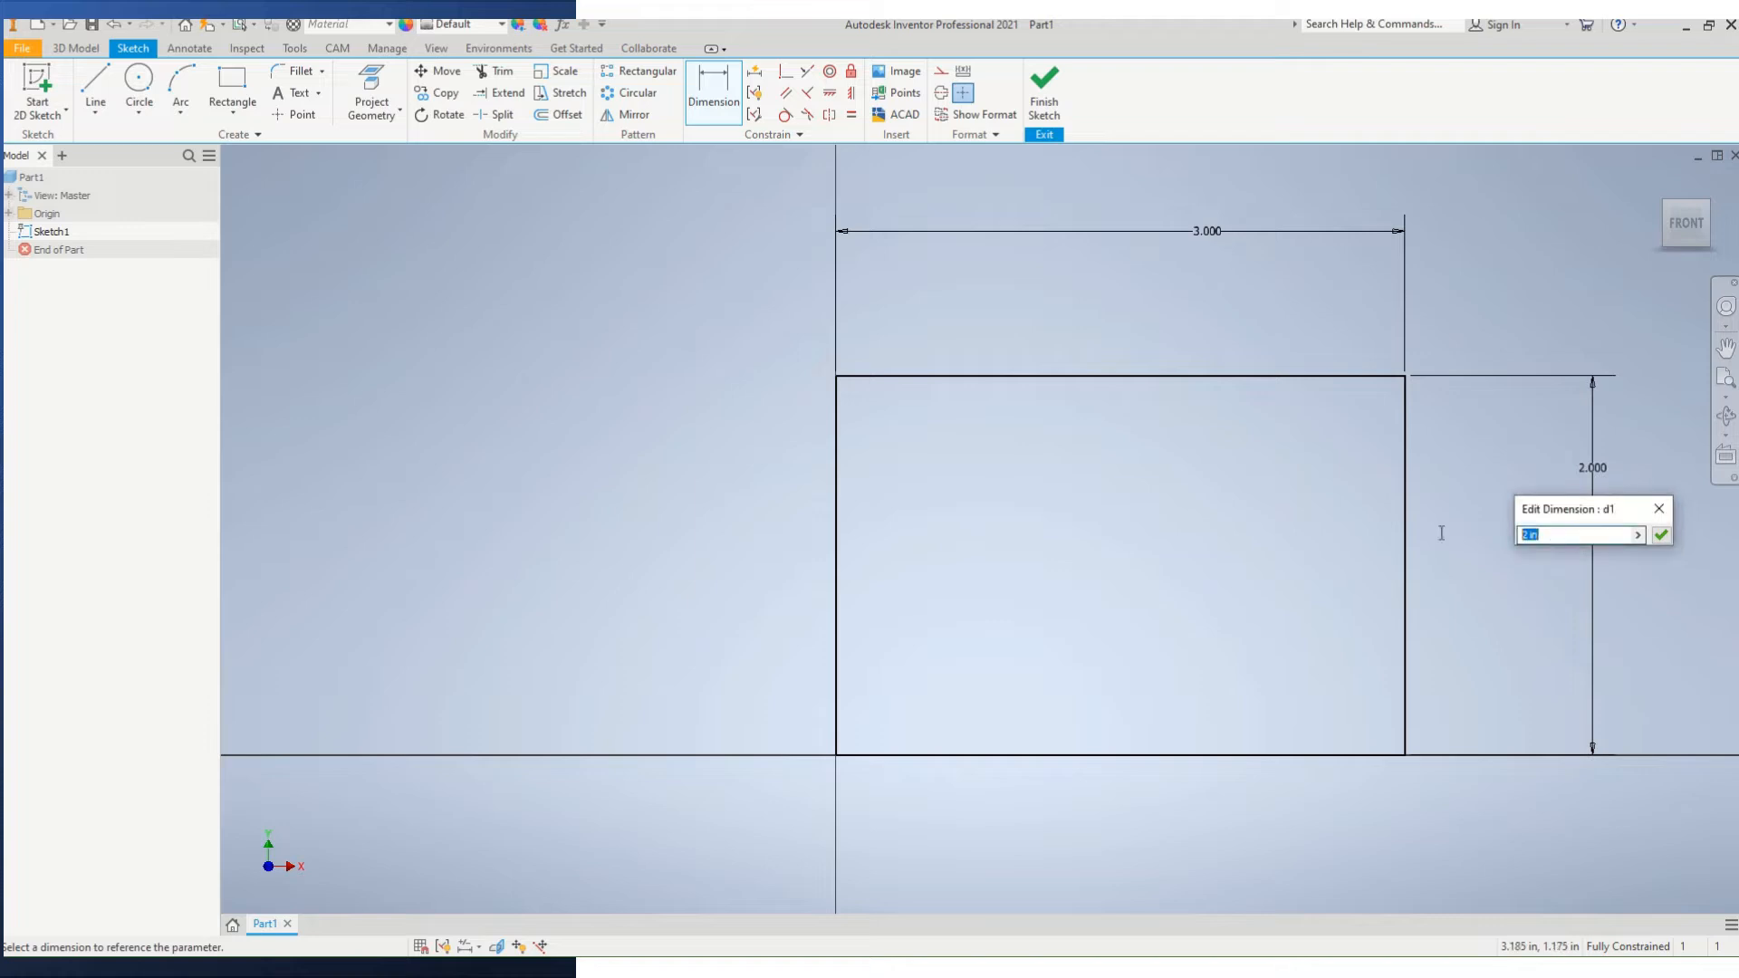
pyautogui.write('3')
pyautogui.press('Return')
# Finish the 2D sketch of the dimensioned square and return to 3D modeling.
pyautogui.moveTo(1343, 462)
pyautogui.mouseDown(button='middle')
pyautogui.moveTo(1199, 540)
pyautogui.moveTo(1199, 504)
pyautogui.mouseUp(button='middle')
pyautogui.scroll(-4, 1191, 496)
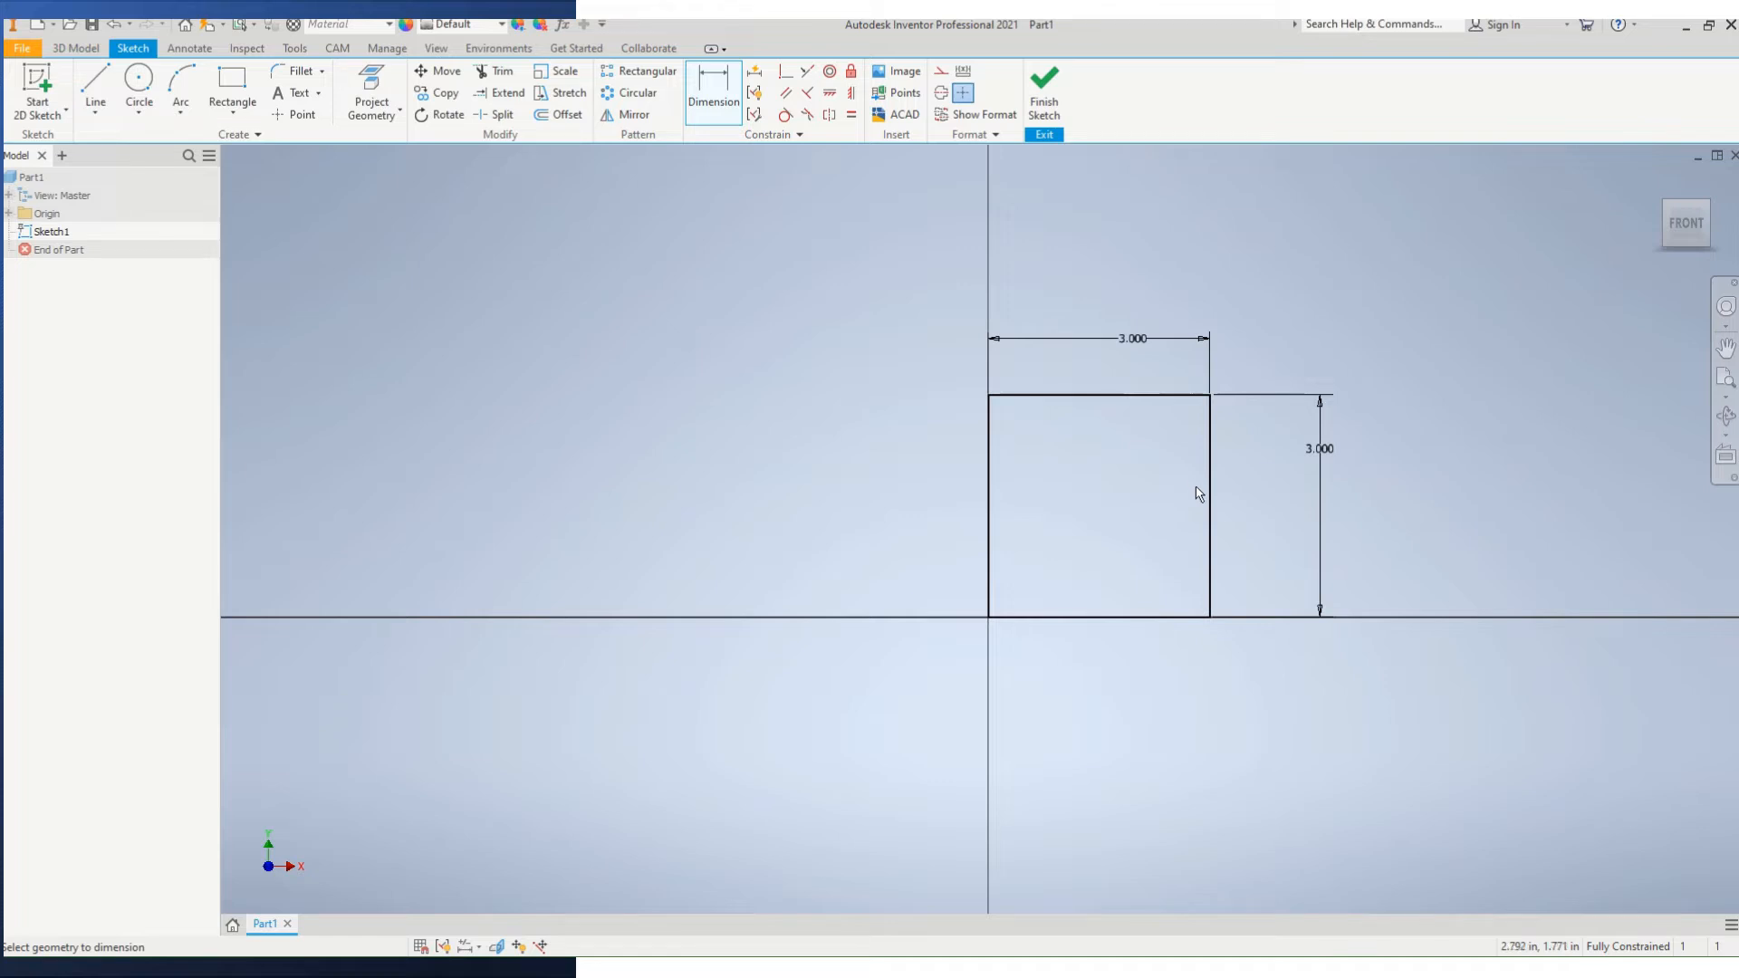
pyautogui.click(1046, 98)
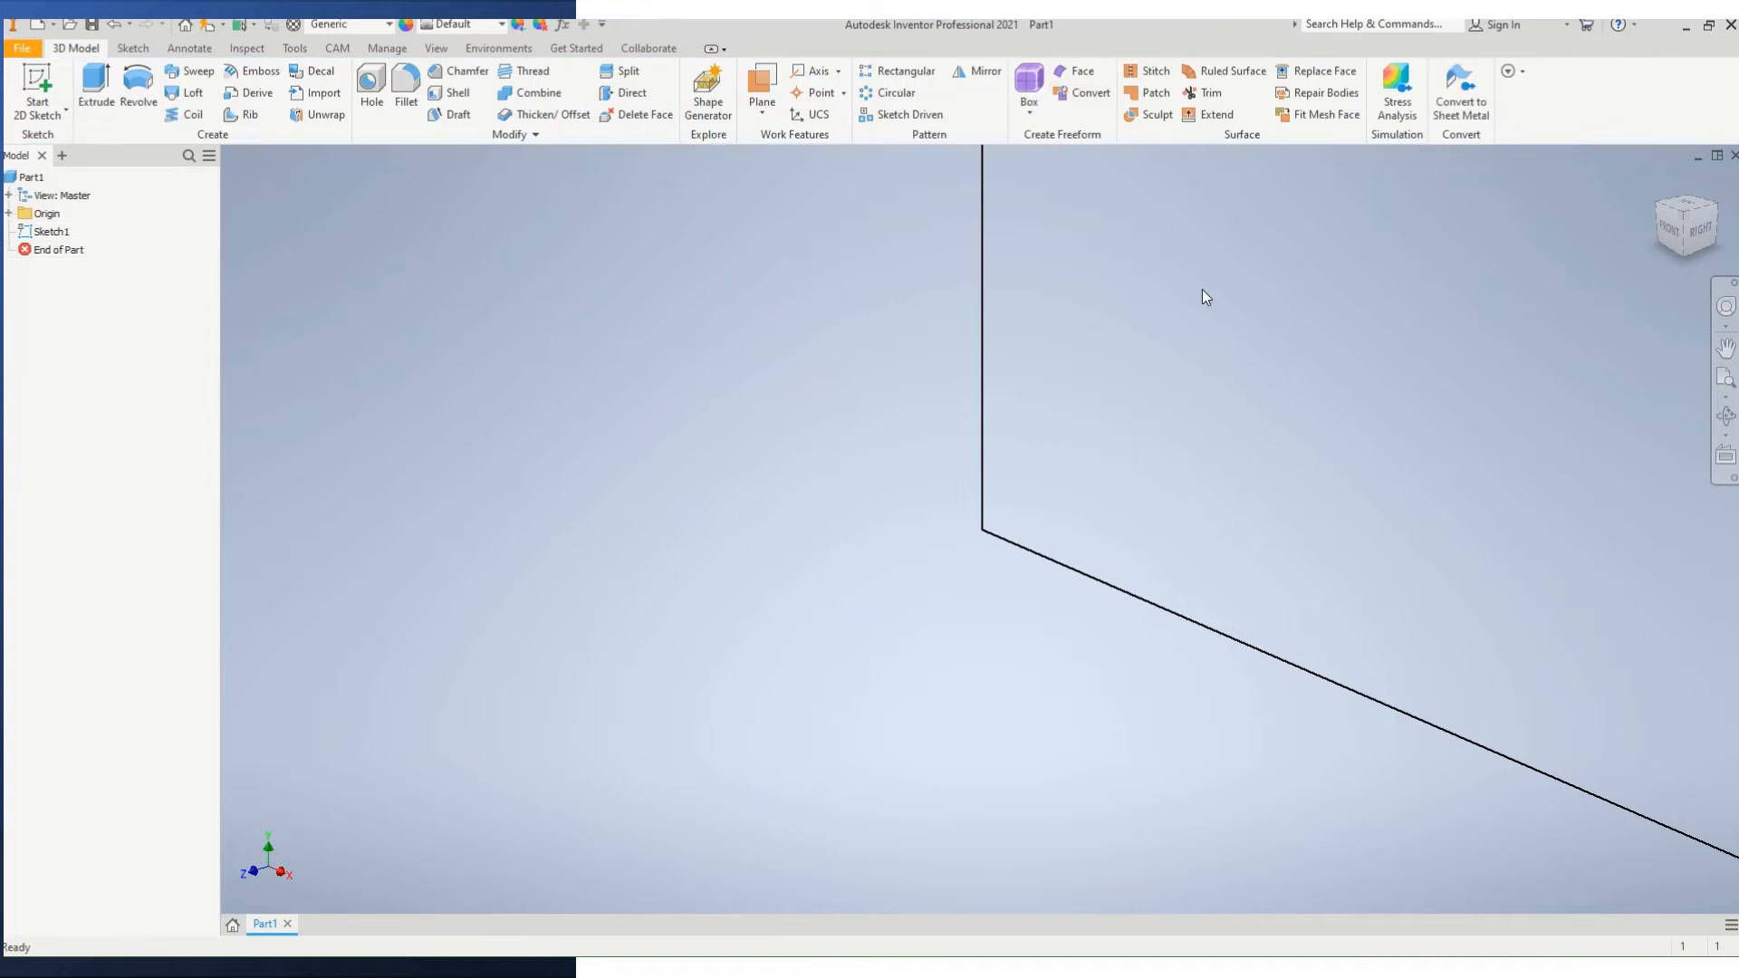
pyautogui.scroll(5, 1187, 313)
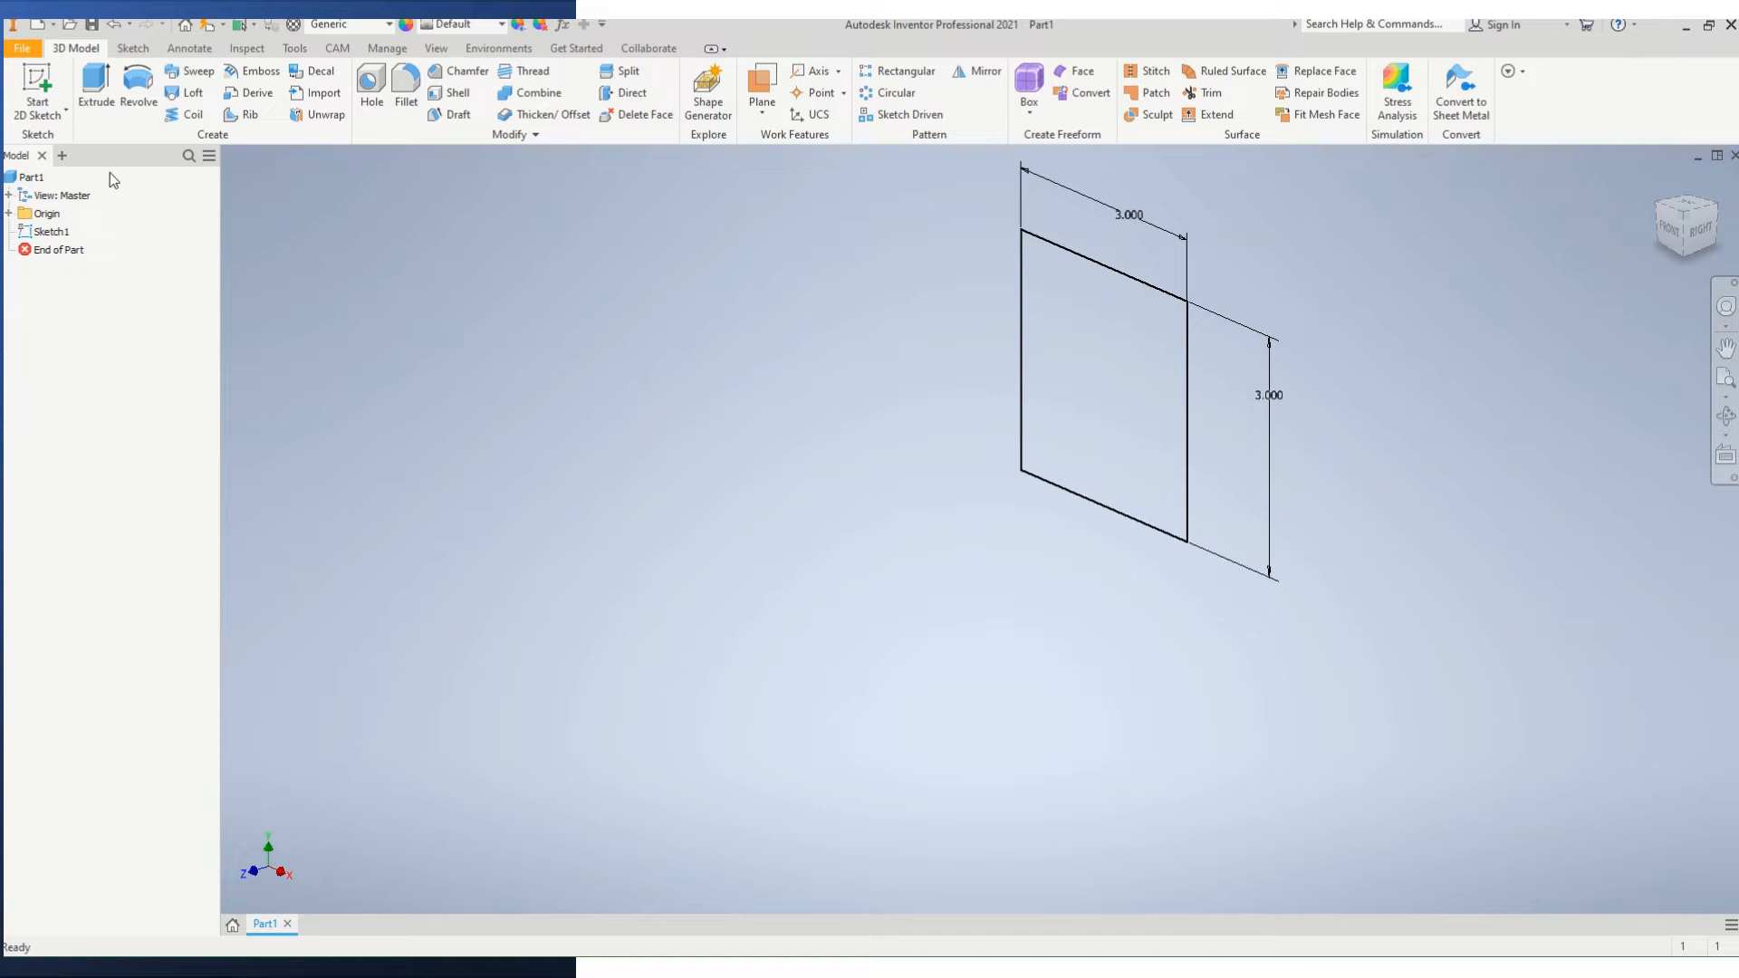
# Extrude the square profile to a depth equal to its side length, forming a solid cube.
pyautogui.click(98, 91)
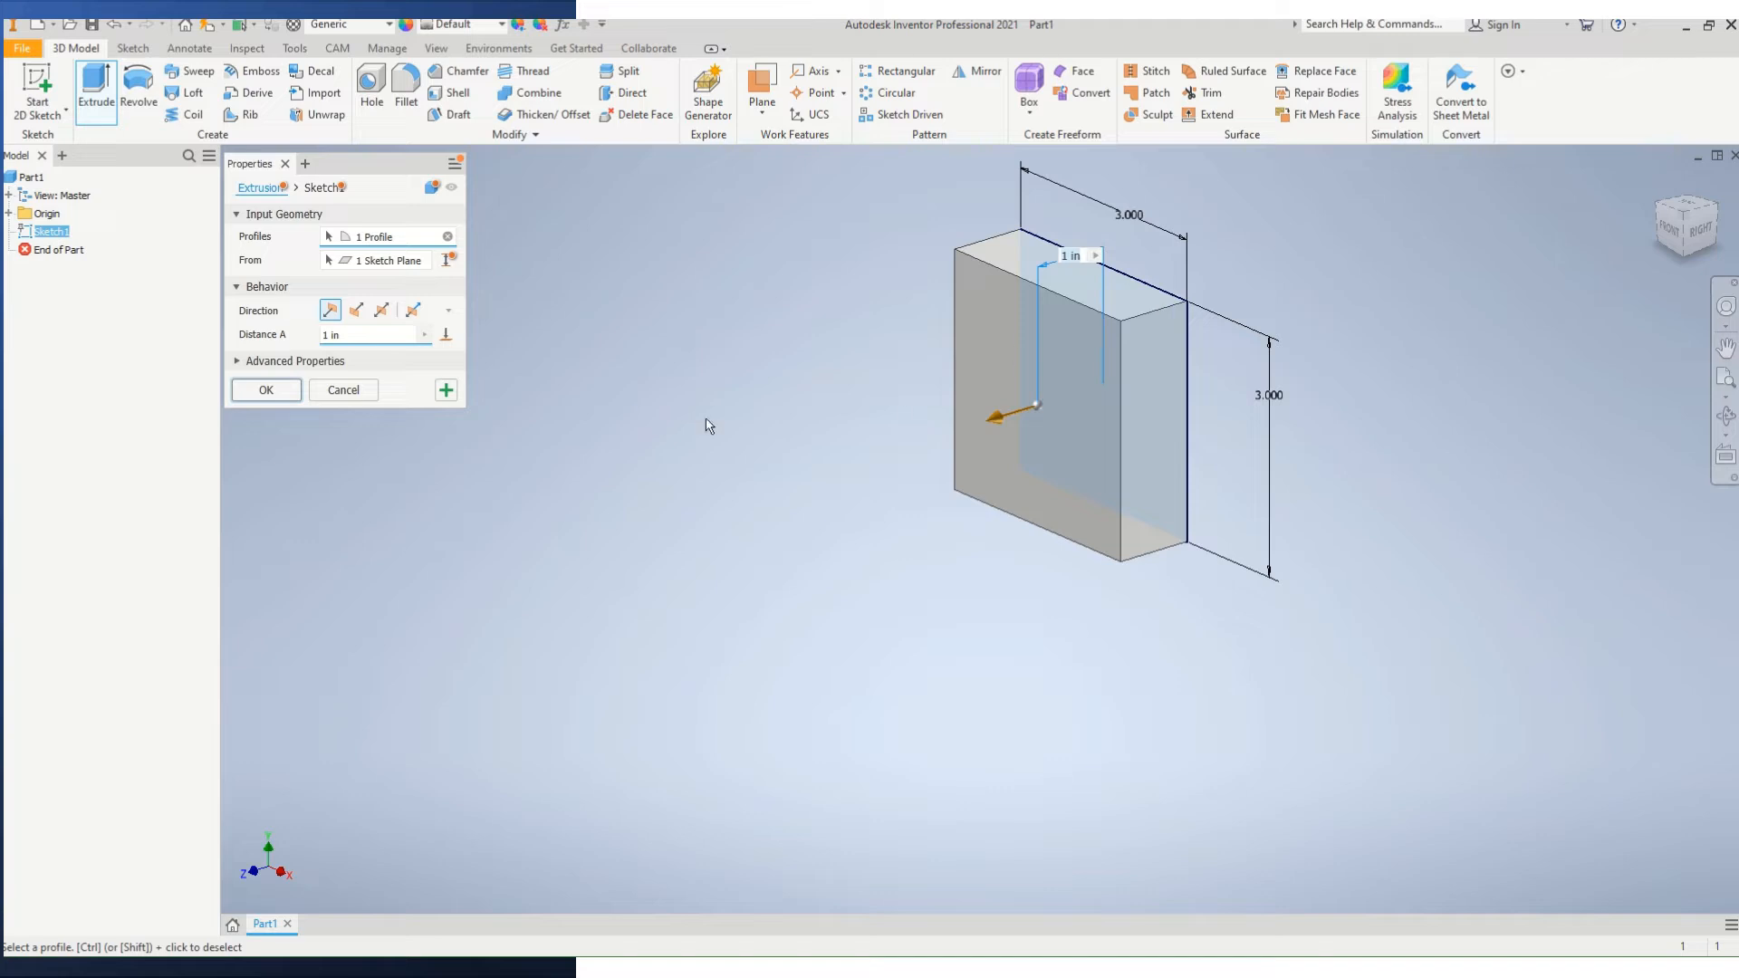
pyautogui.click(316, 339)
pyautogui.press('Return')
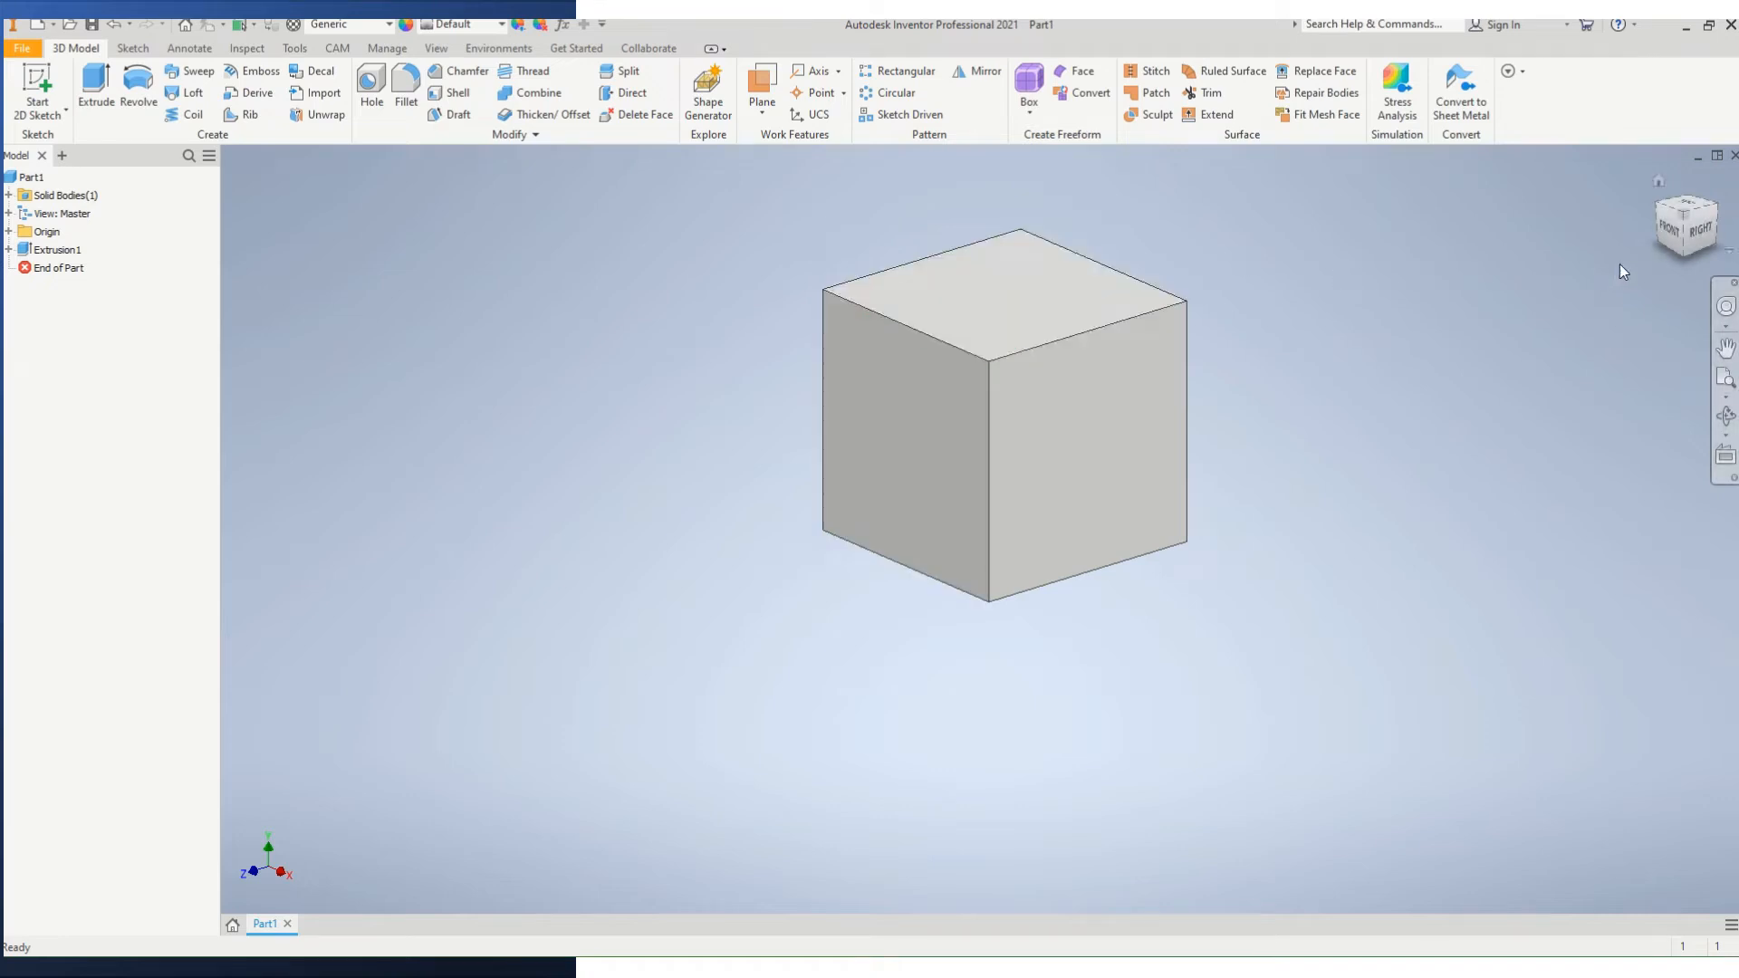
pyautogui.moveTo(1699, 238)
pyautogui.mouseDown()
pyautogui.moveTo(1653, 243)
pyautogui.moveTo(1598, 218)
pyautogui.moveTo(1598, 249)
pyautogui.moveTo(1613, 255)
pyautogui.moveTo(1638, 217)
pyautogui.moveTo(1659, 223)
pyautogui.moveTo(1658, 253)
pyautogui.moveTo(1681, 243)
pyautogui.moveTo(1669, 228)
pyautogui.moveTo(1649, 255)
pyautogui.moveTo(1626, 222)
pyautogui.moveTo(1601, 230)
pyautogui.moveTo(1621, 217)
pyautogui.moveTo(1654, 248)
pyautogui.moveTo(1699, 231)
pyautogui.moveTo(1676, 237)
pyautogui.moveTo(1672, 170)
pyautogui.mouseUp()
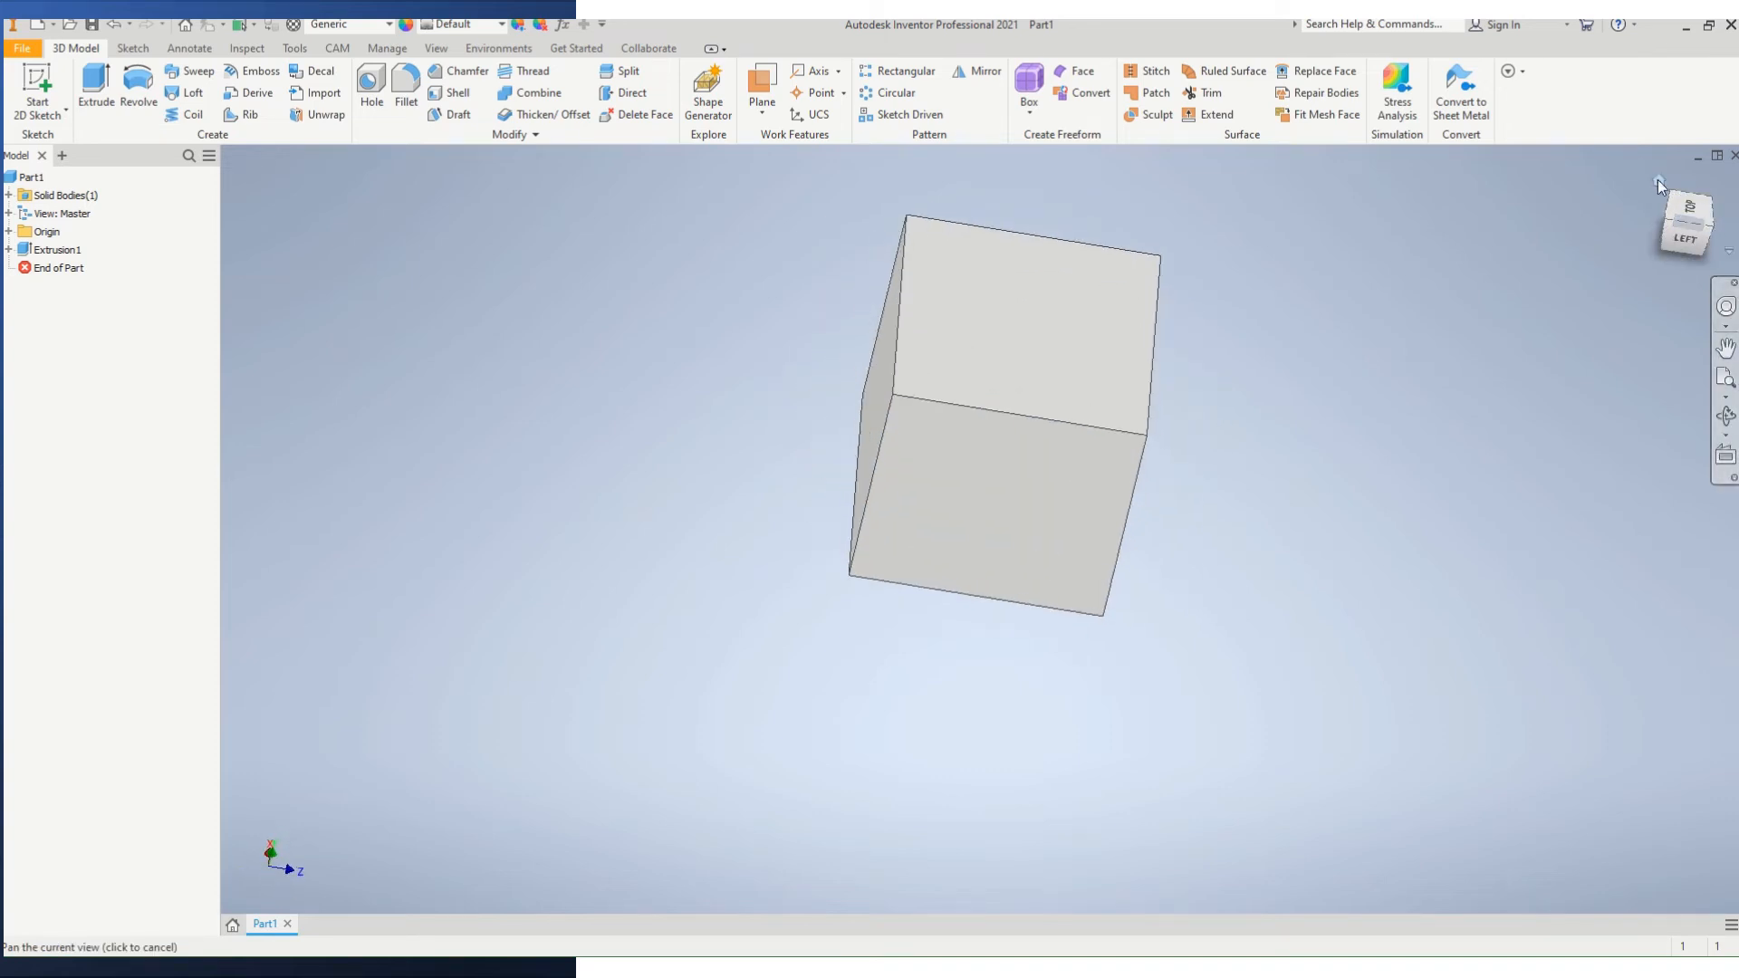
# Start a new 2D sketch on the front face of the cube.
pyautogui.click(1659, 181)
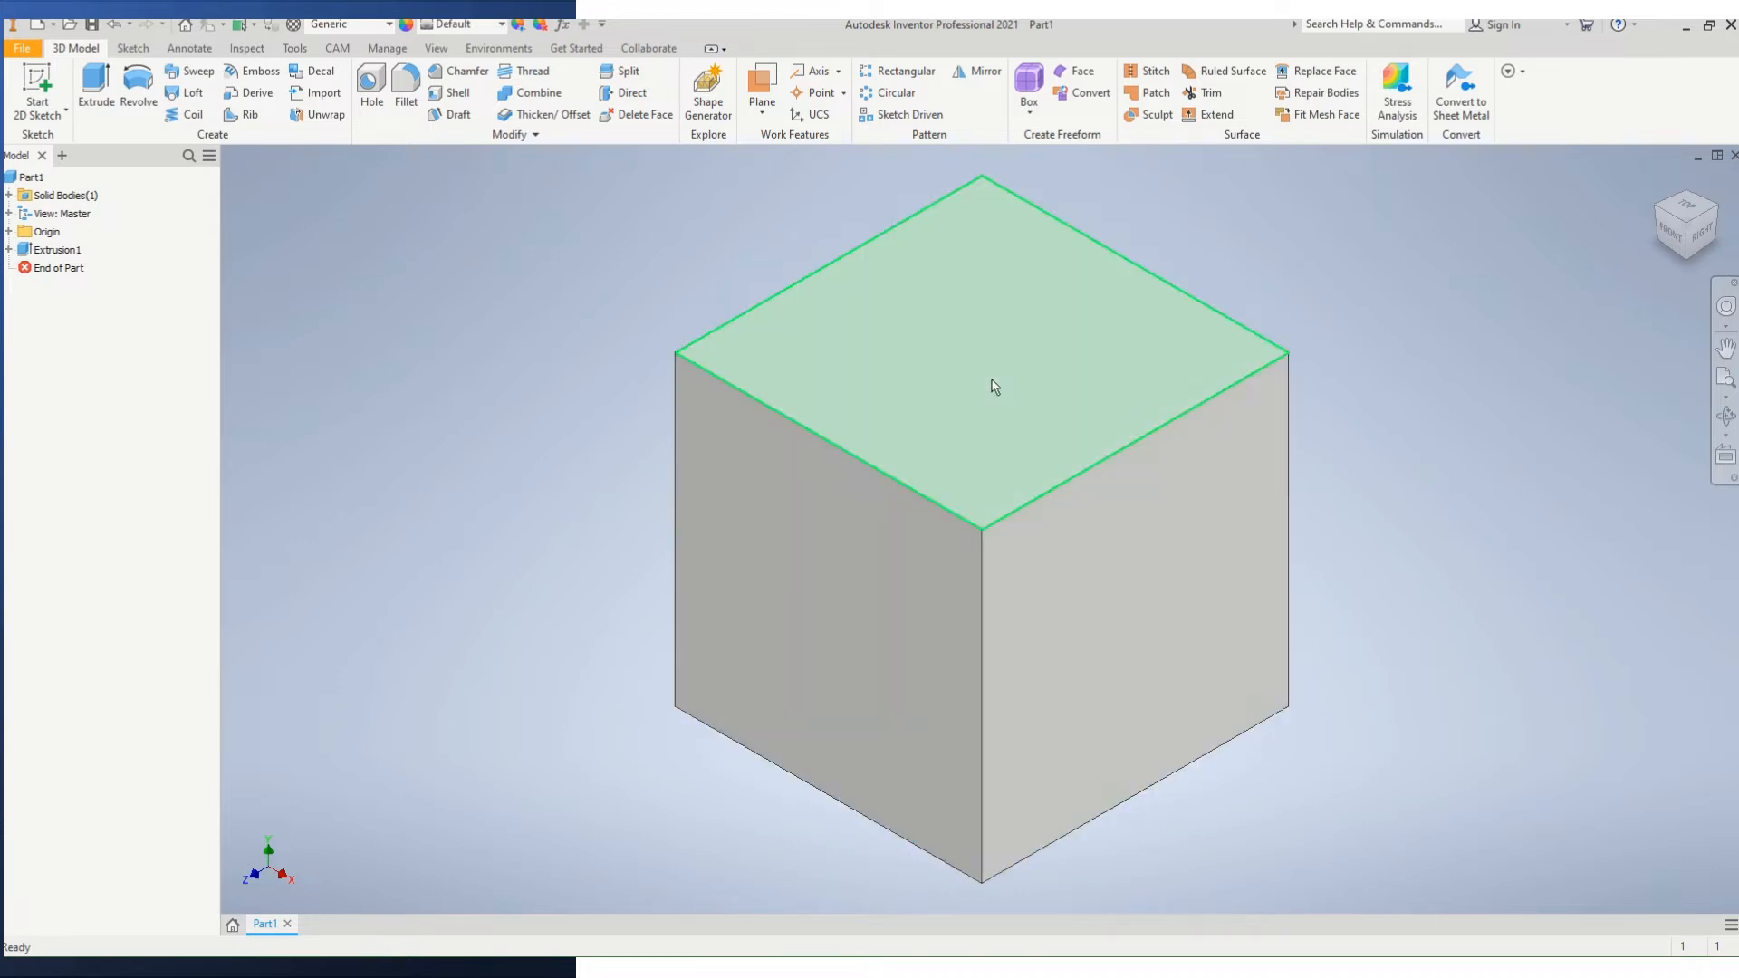
pyautogui.press('F2')
pyautogui.moveTo(1098, 501); pyautogui.dragTo(1112, 437)
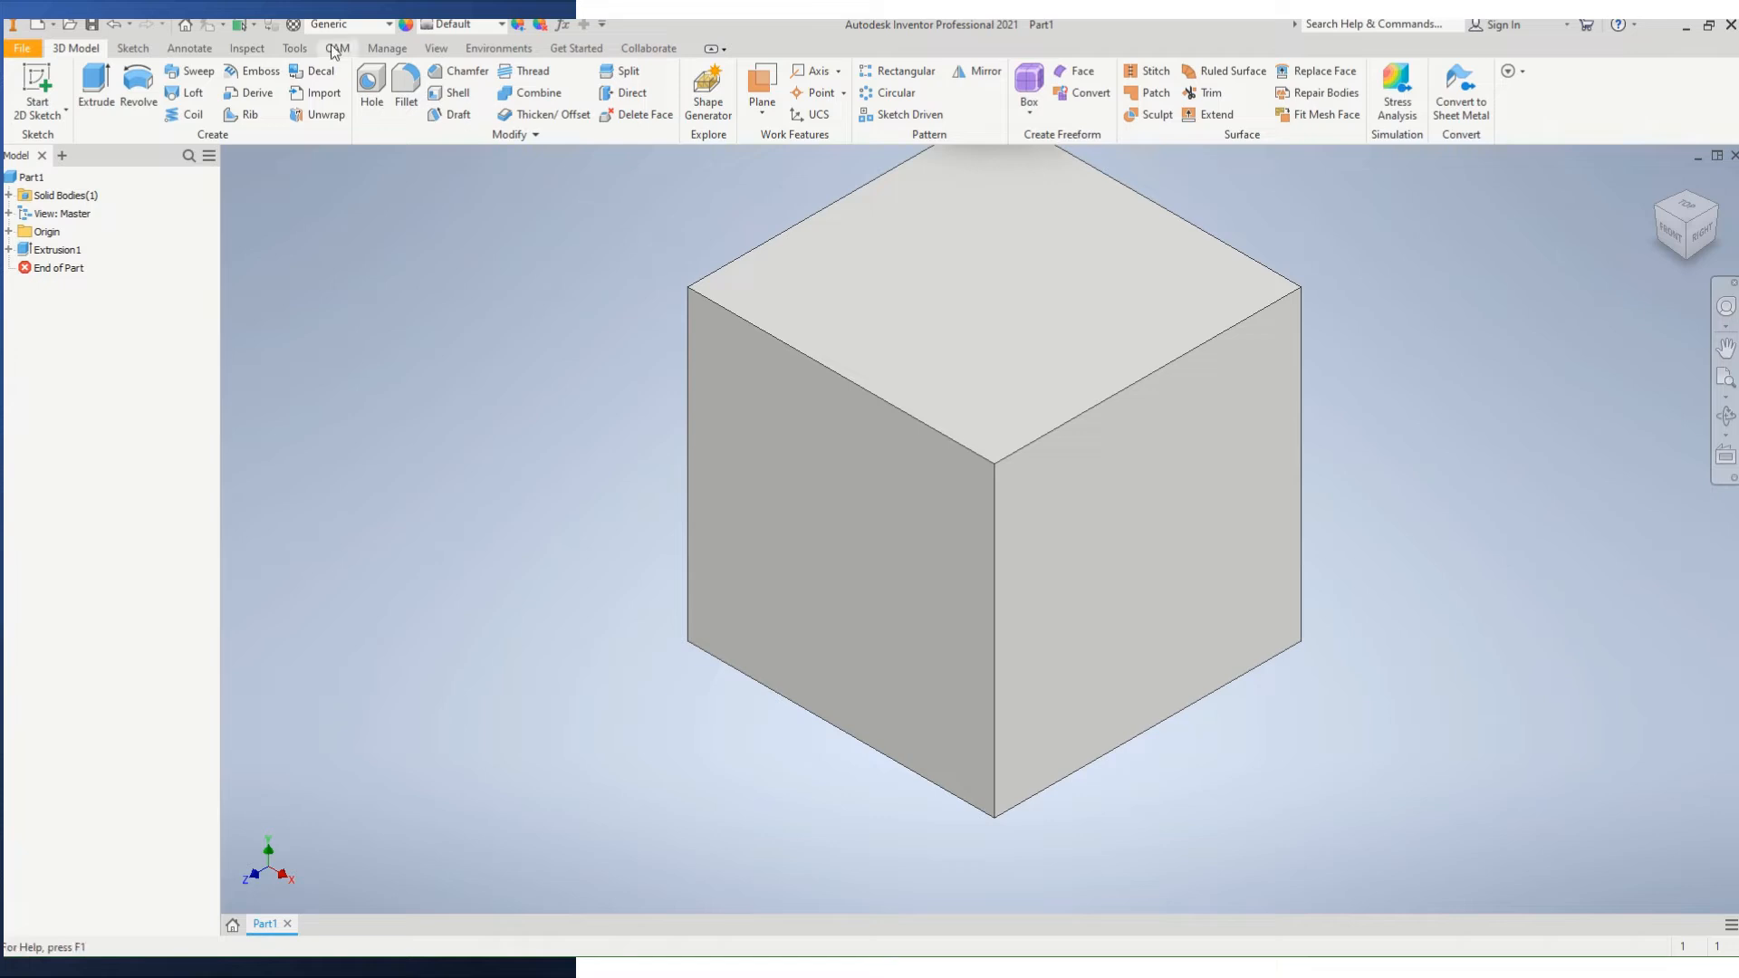
pyautogui.click(37, 83)
pyautogui.click(807, 498)
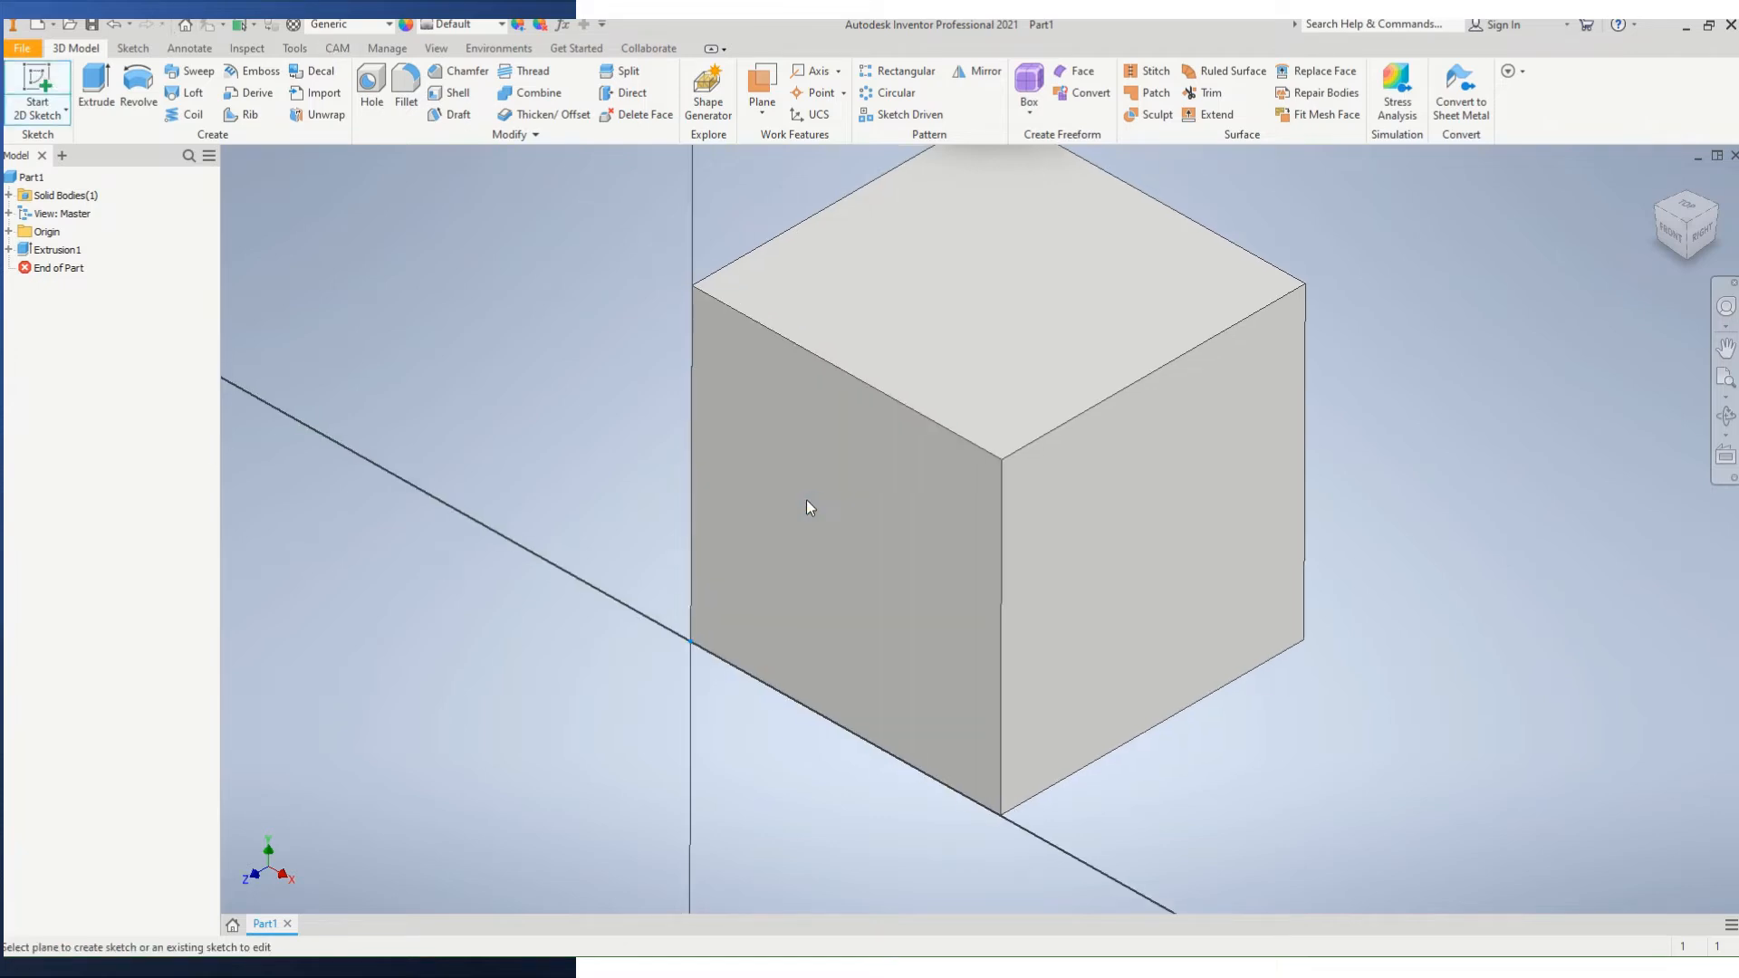
pyautogui.moveTo(757, 376); pyautogui.dragTo(633, 500, button='middle')
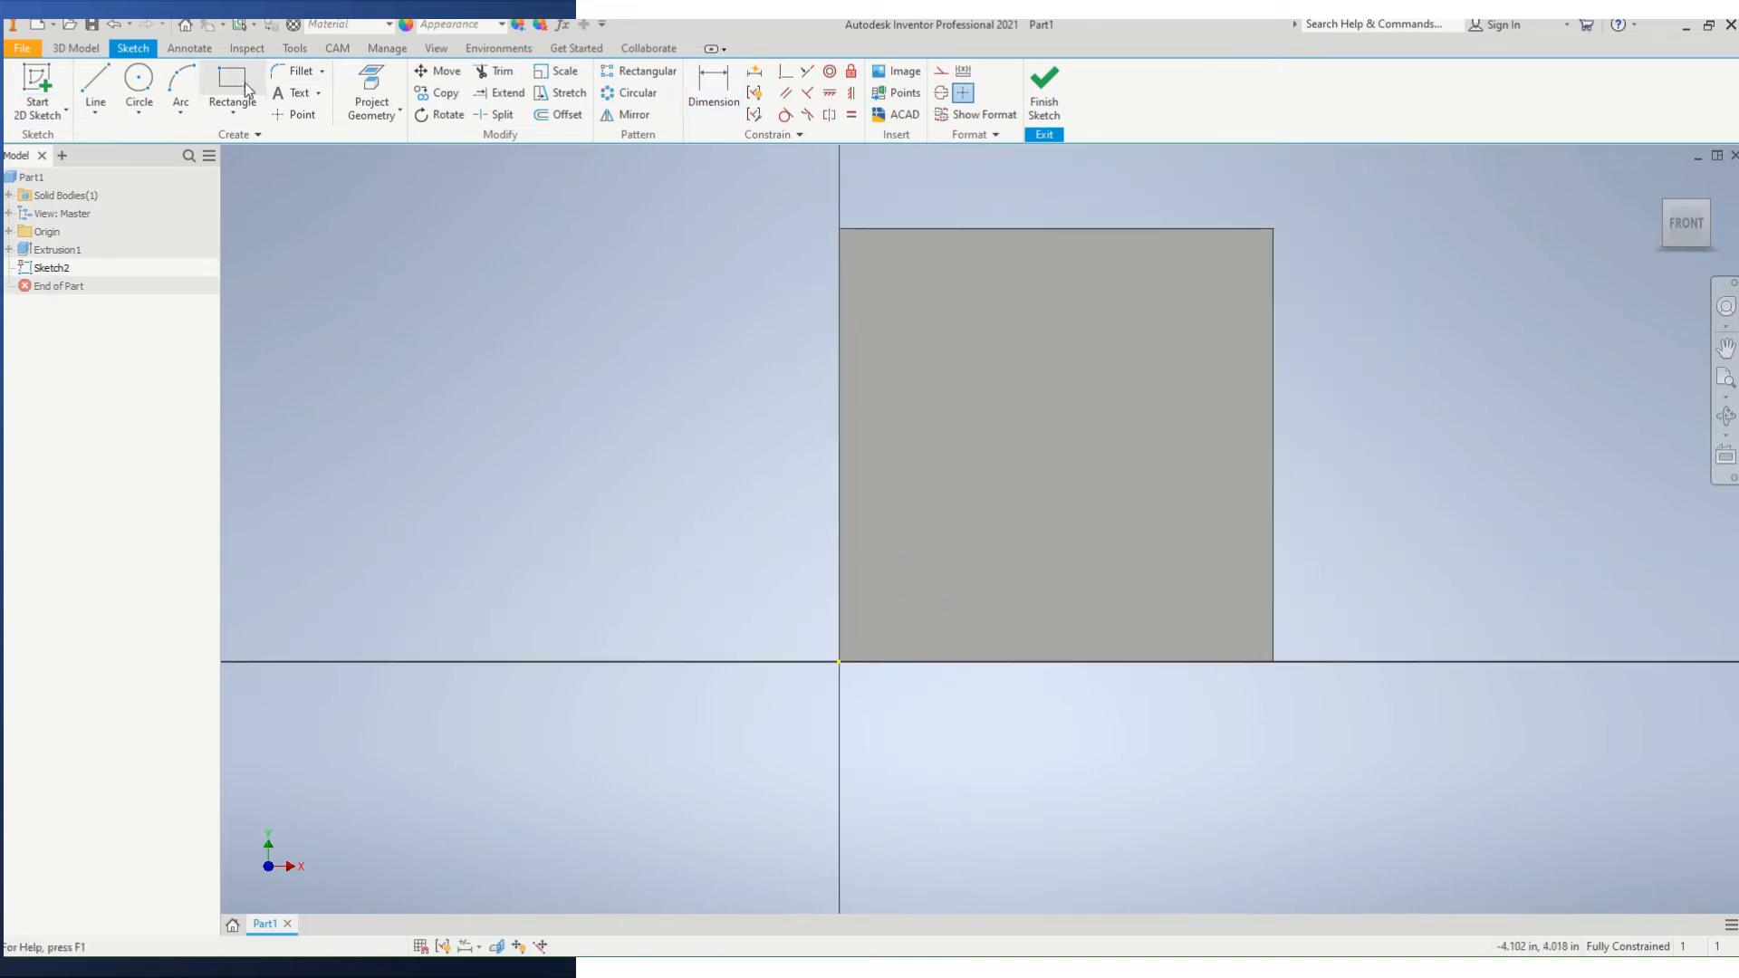
# Sketch a circle about 1.67 in in diameter near the middle of the cube's front face.
pyautogui.click(134, 81)
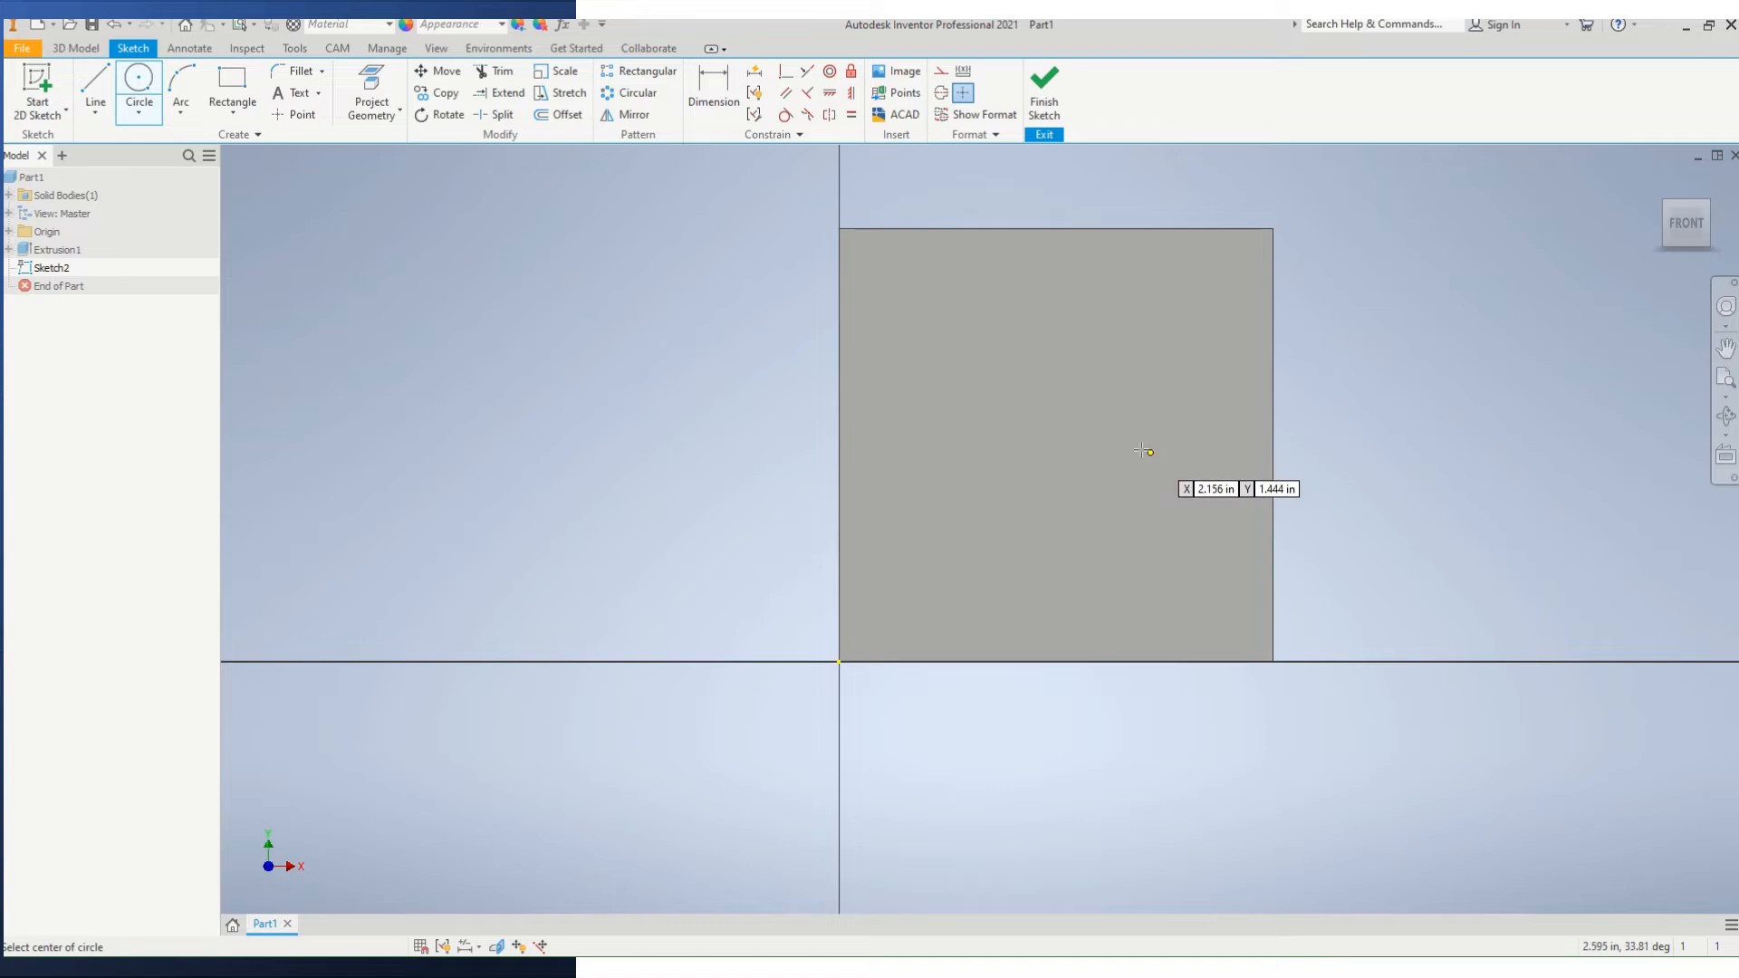
pyautogui.click(1052, 441)
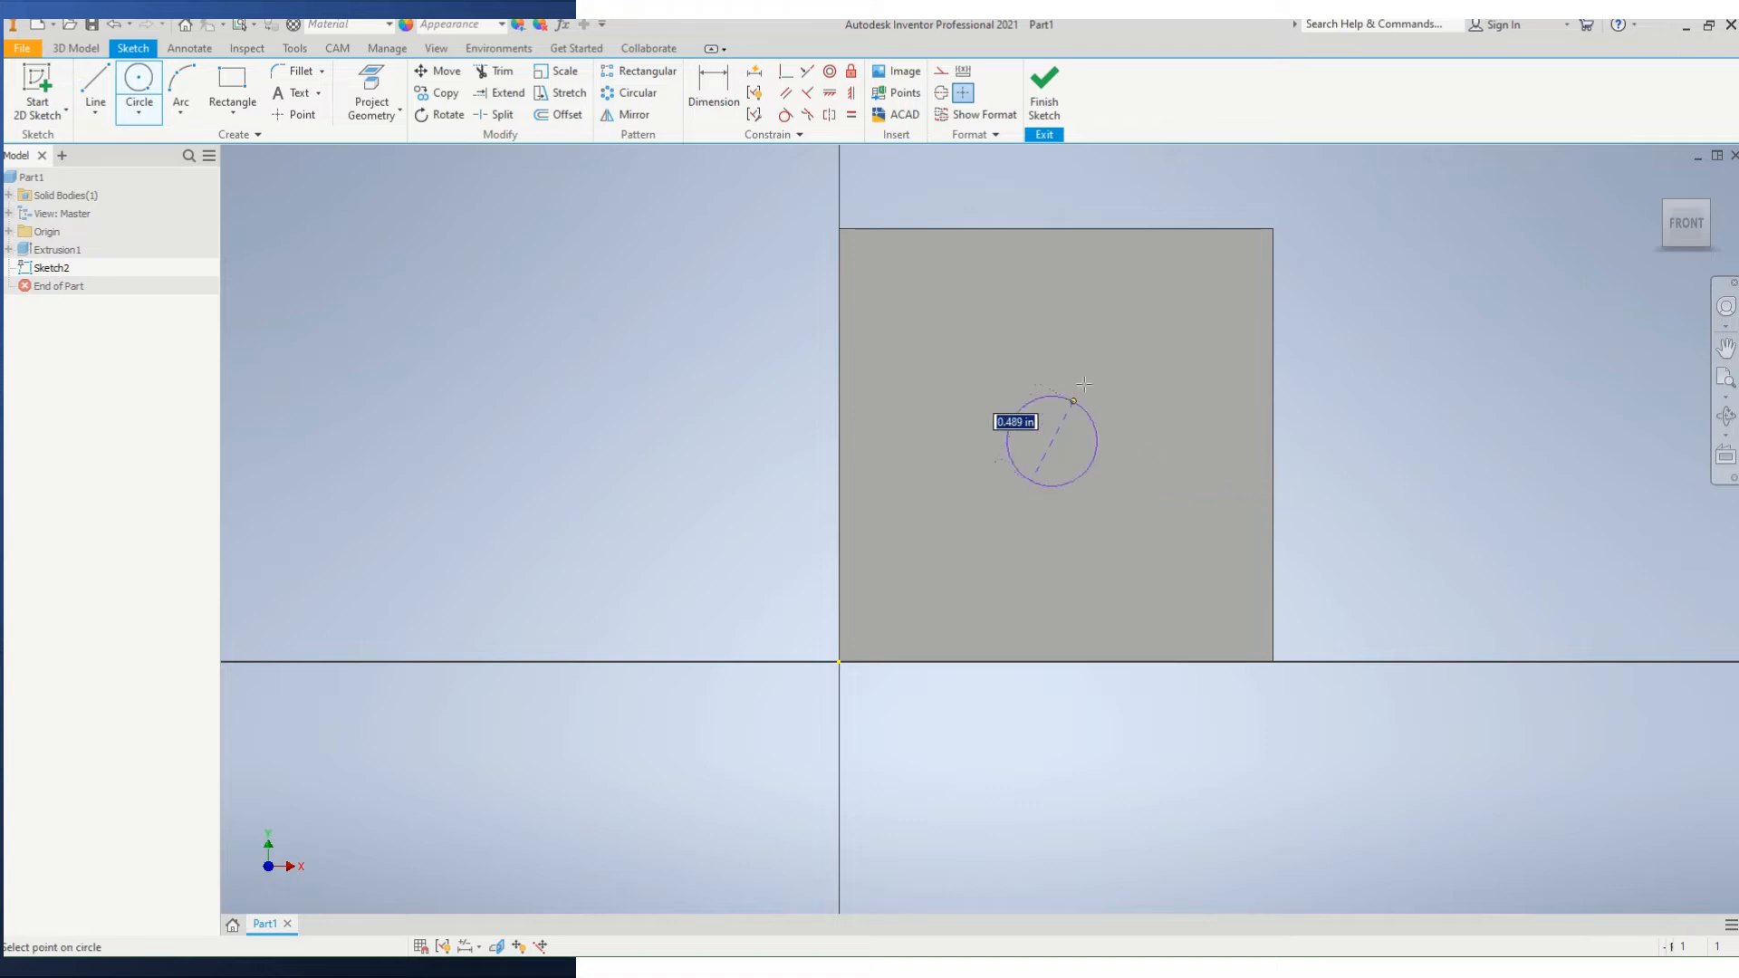
pyautogui.click(1104, 332)
pyautogui.rightClick(1107, 345)
pyautogui.click(1156, 333)
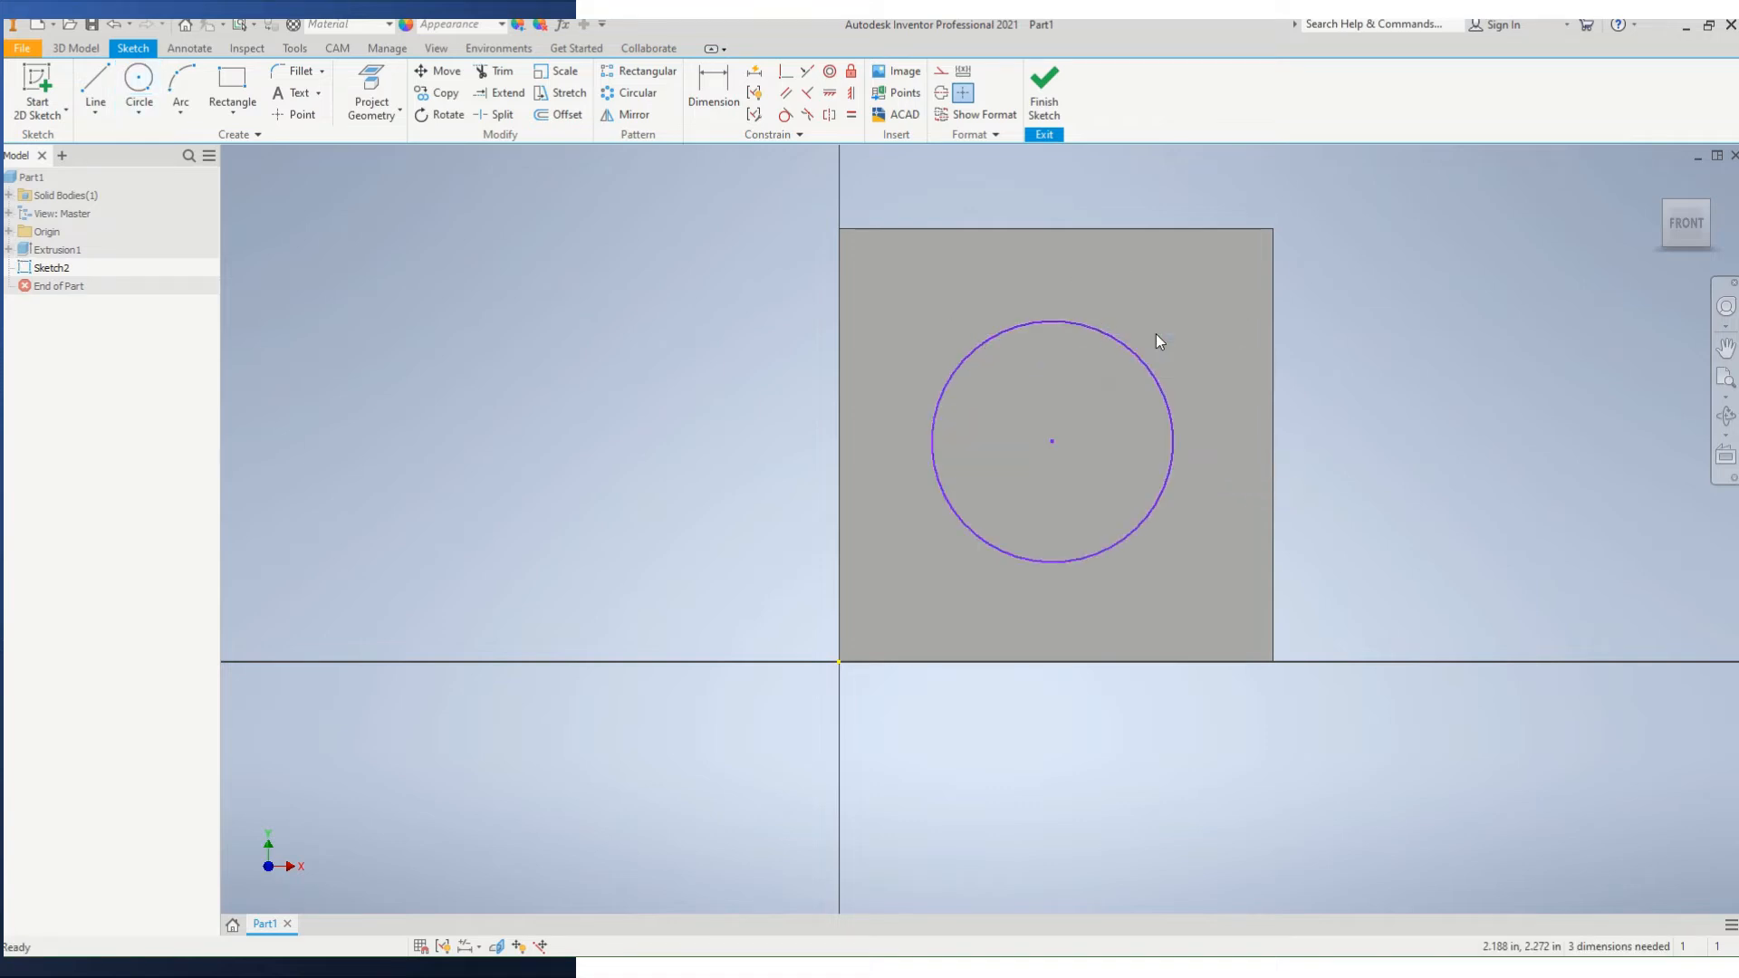
# Dimension the circle's diameter on the front face to 1.5 in.
pyautogui.click(713, 90)
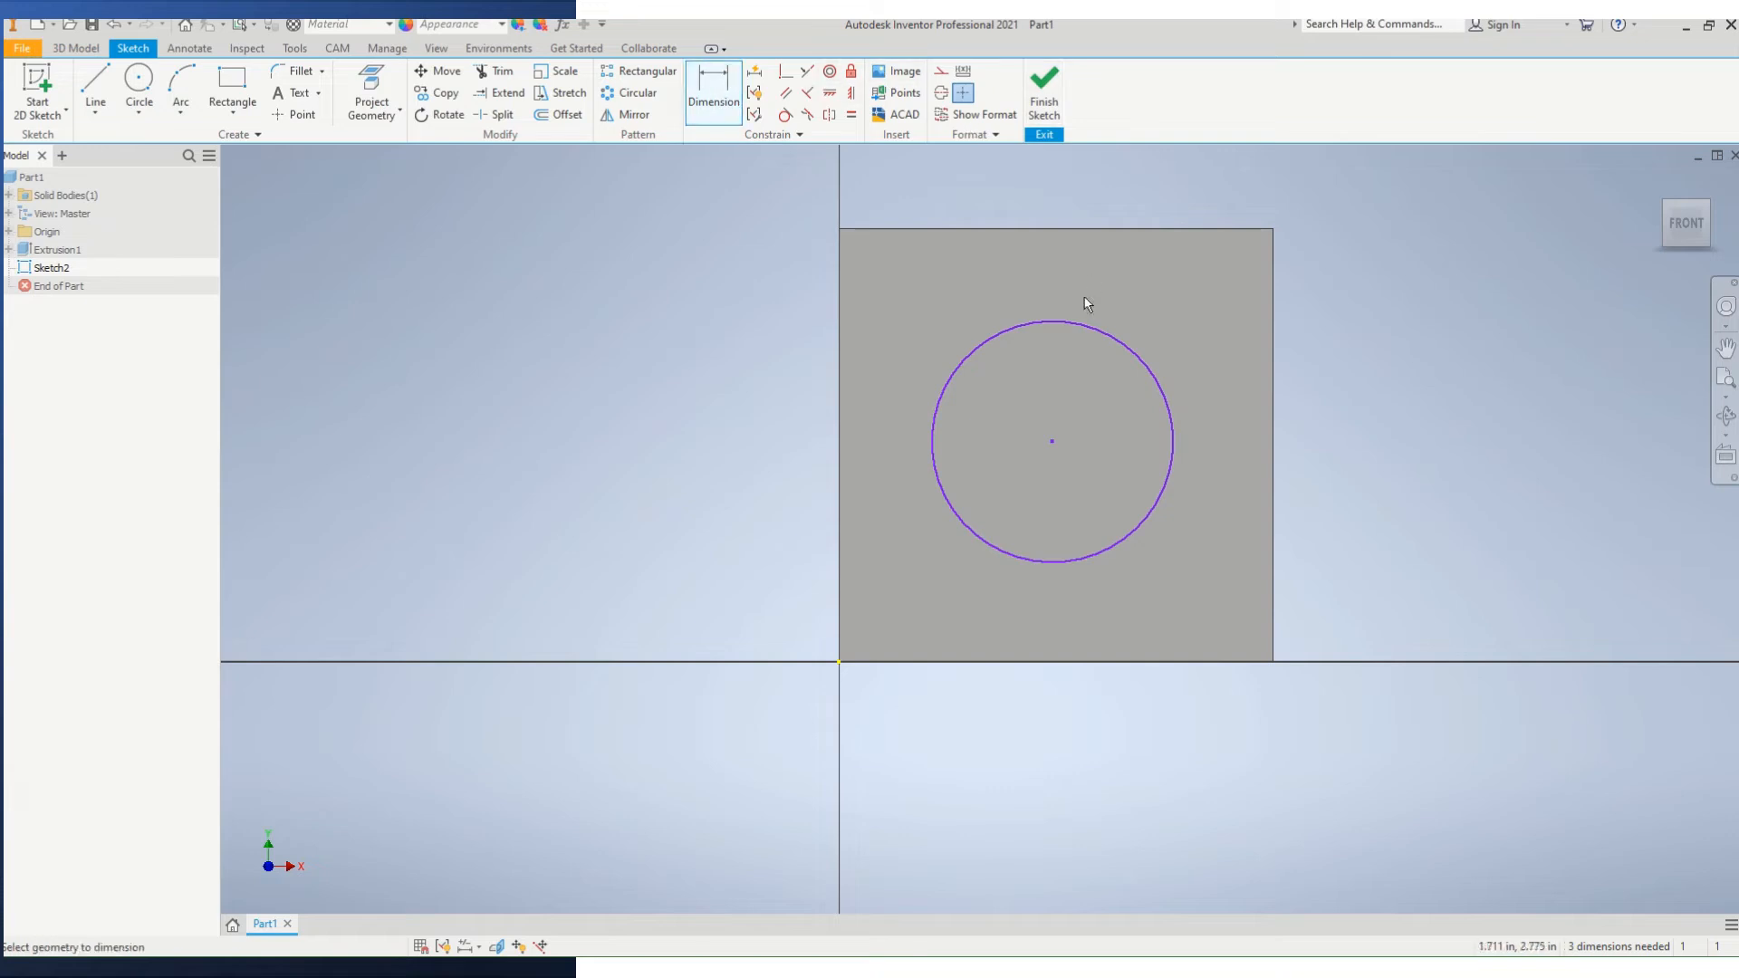
pyautogui.click(1077, 335)
pyautogui.click(1103, 275)
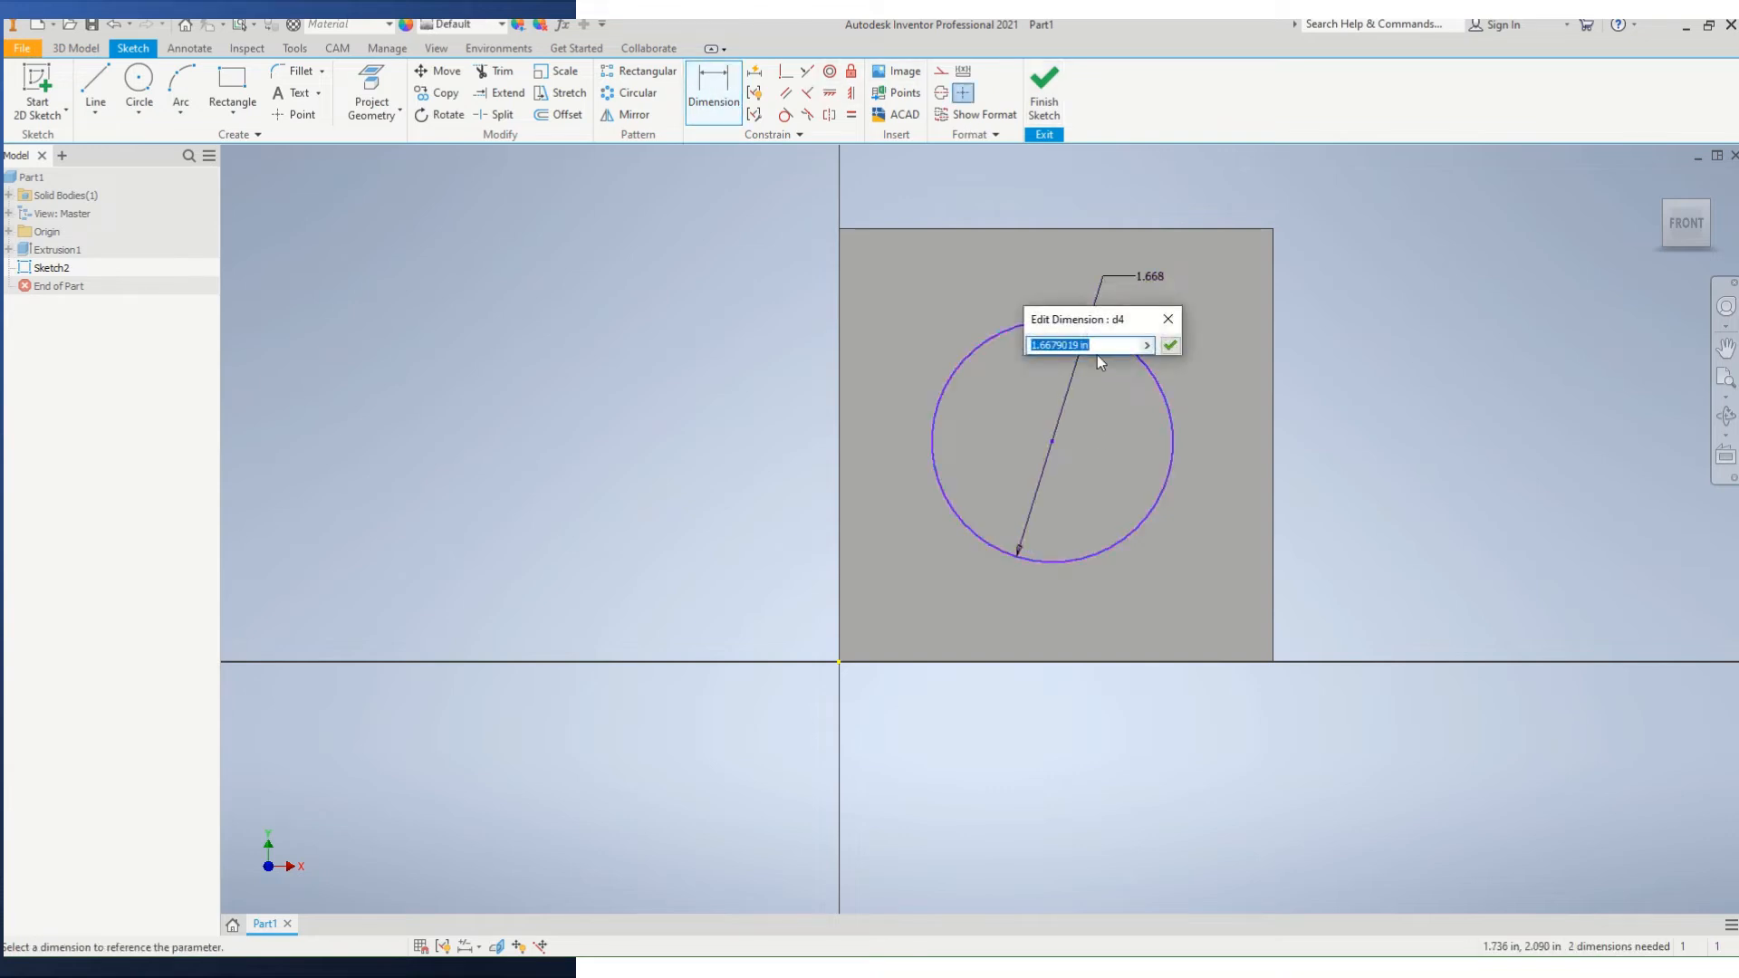
pyautogui.write('1.5')
pyautogui.press('Return')
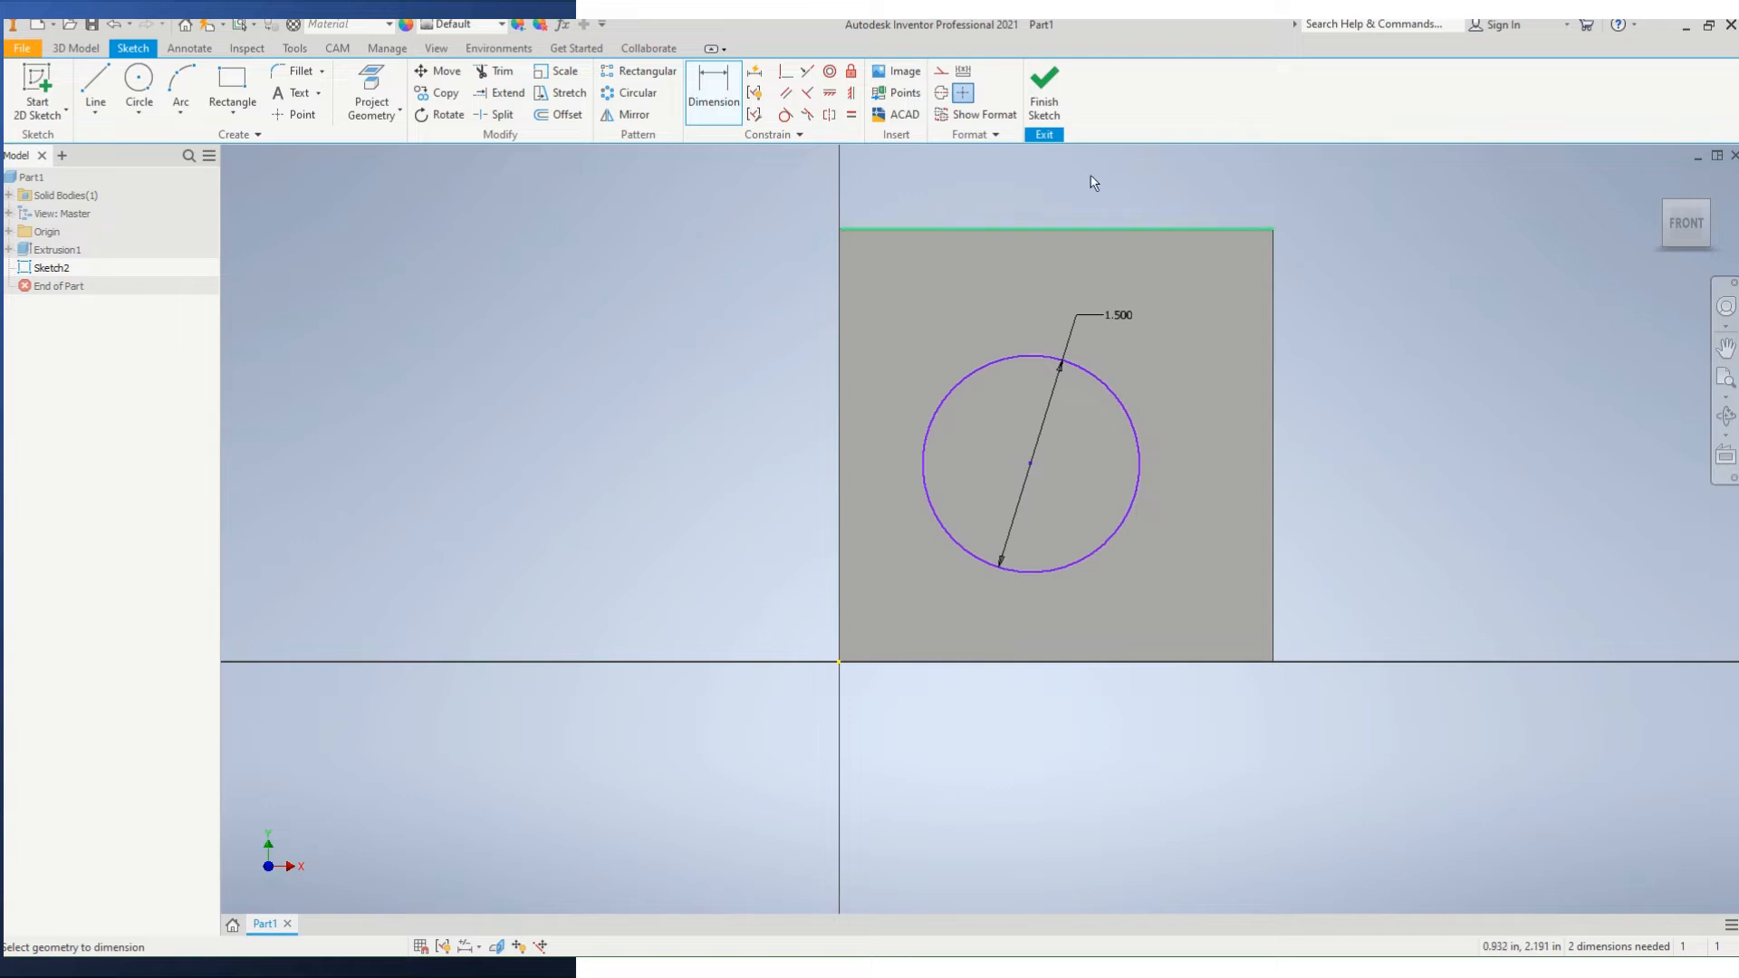
pyautogui.click(1029, 464)
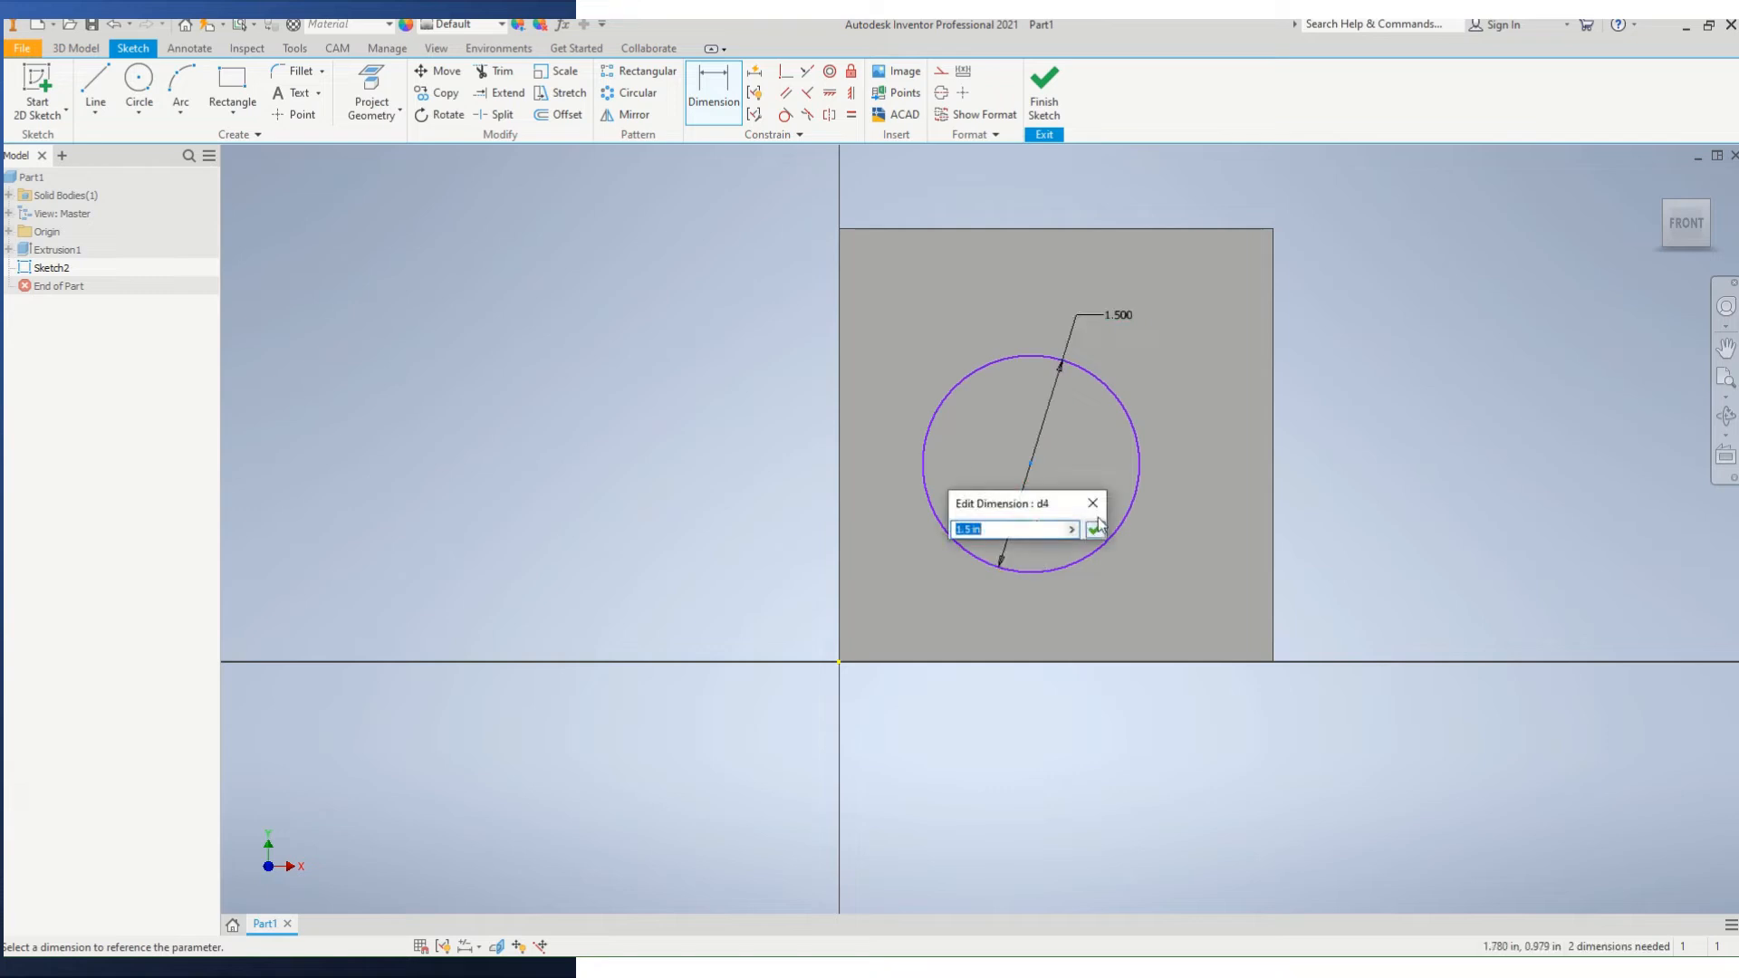
pyautogui.click(1093, 530)
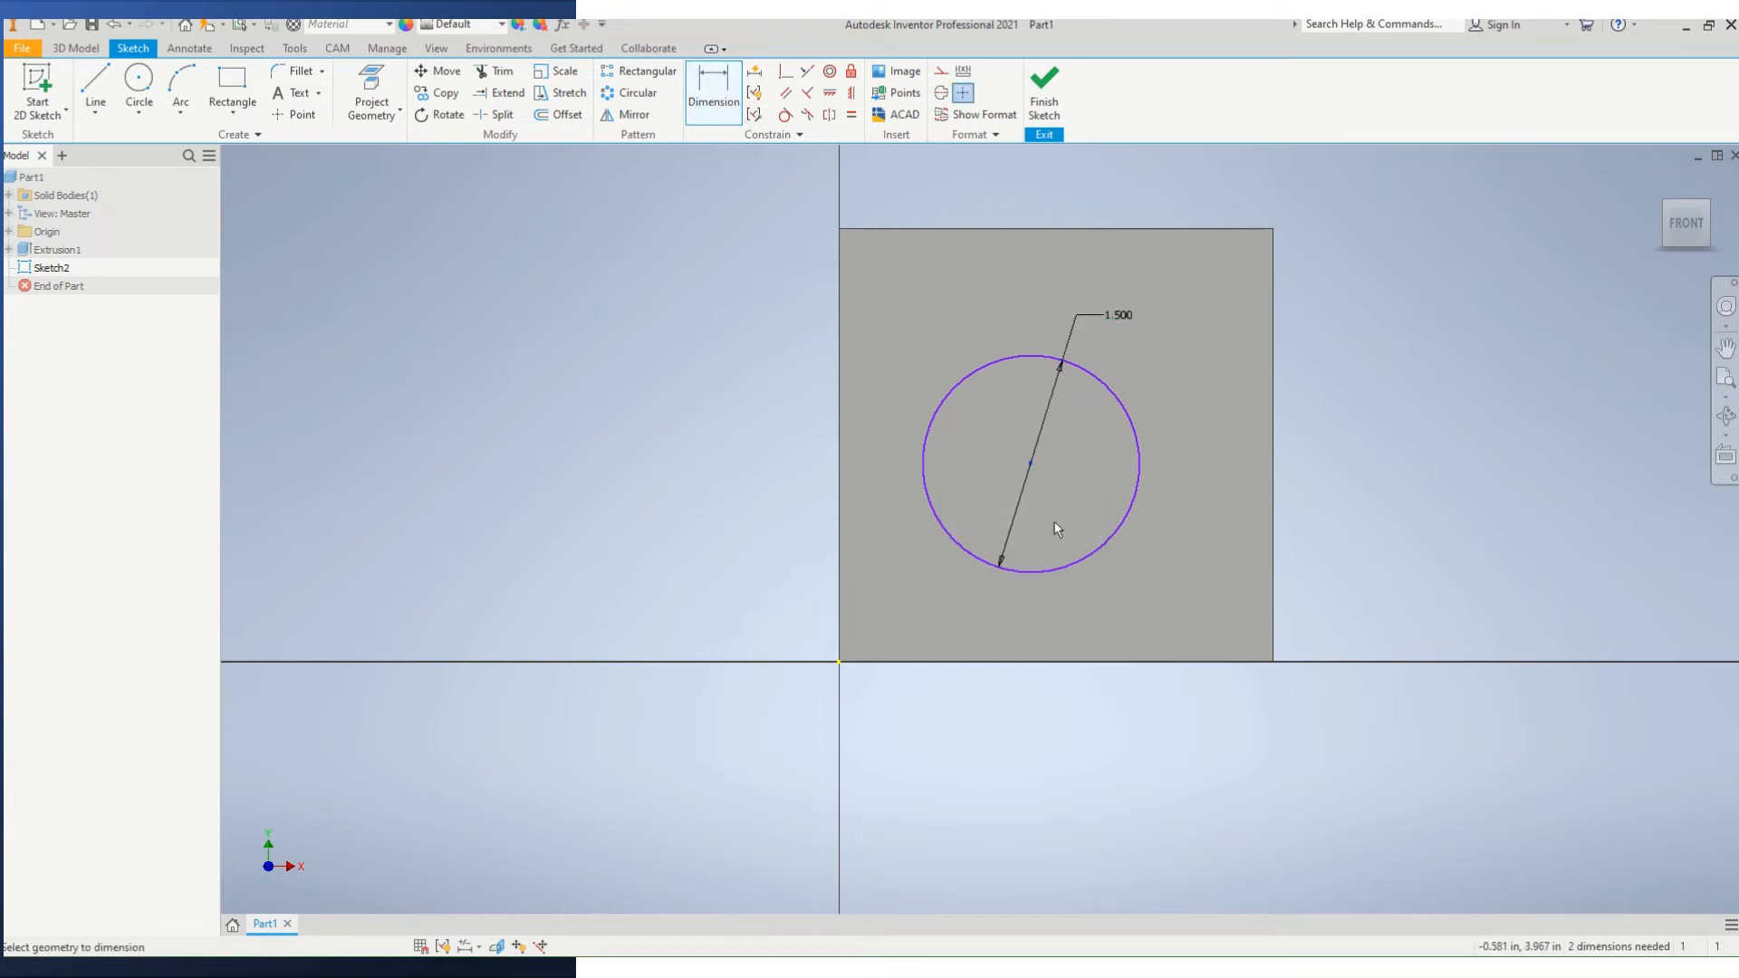
# Dimension the circle's centre 1.5 in from the bottom edge and 1.5 in from the right edge of the front face.
pyautogui.click(1107, 662)
pyautogui.click(1181, 587)
pyautogui.write('1.5')
pyautogui.press('Return')
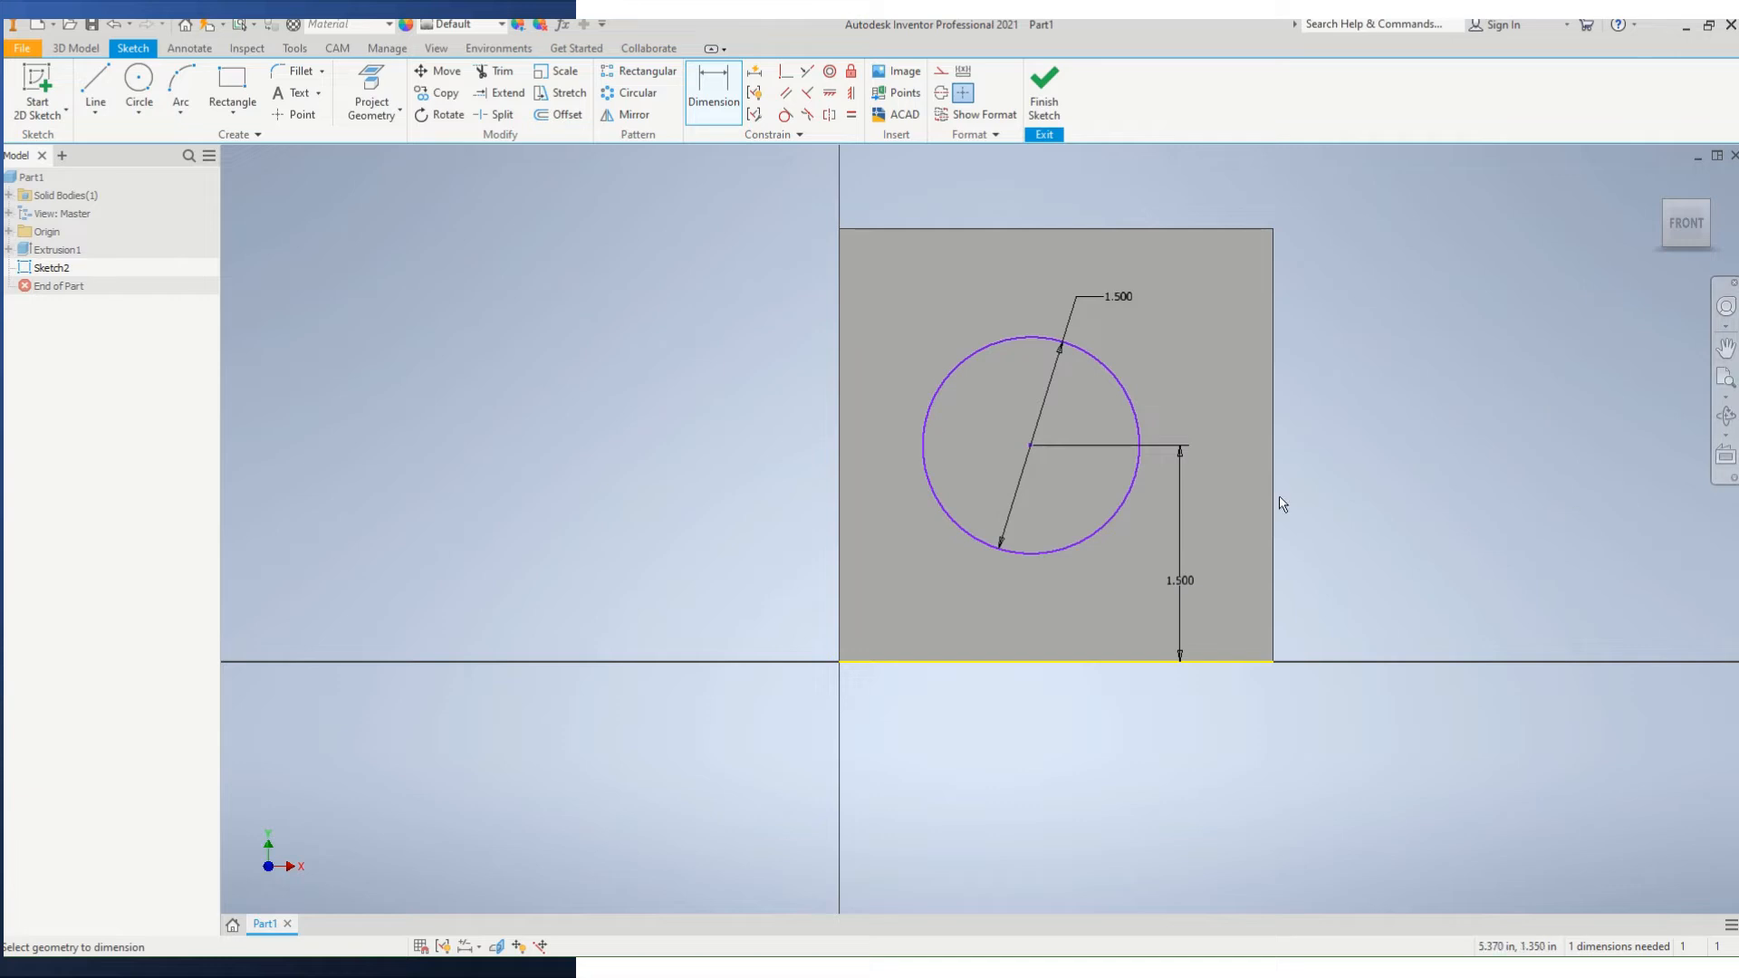
pyautogui.click(1276, 408)
pyautogui.click(1221, 301)
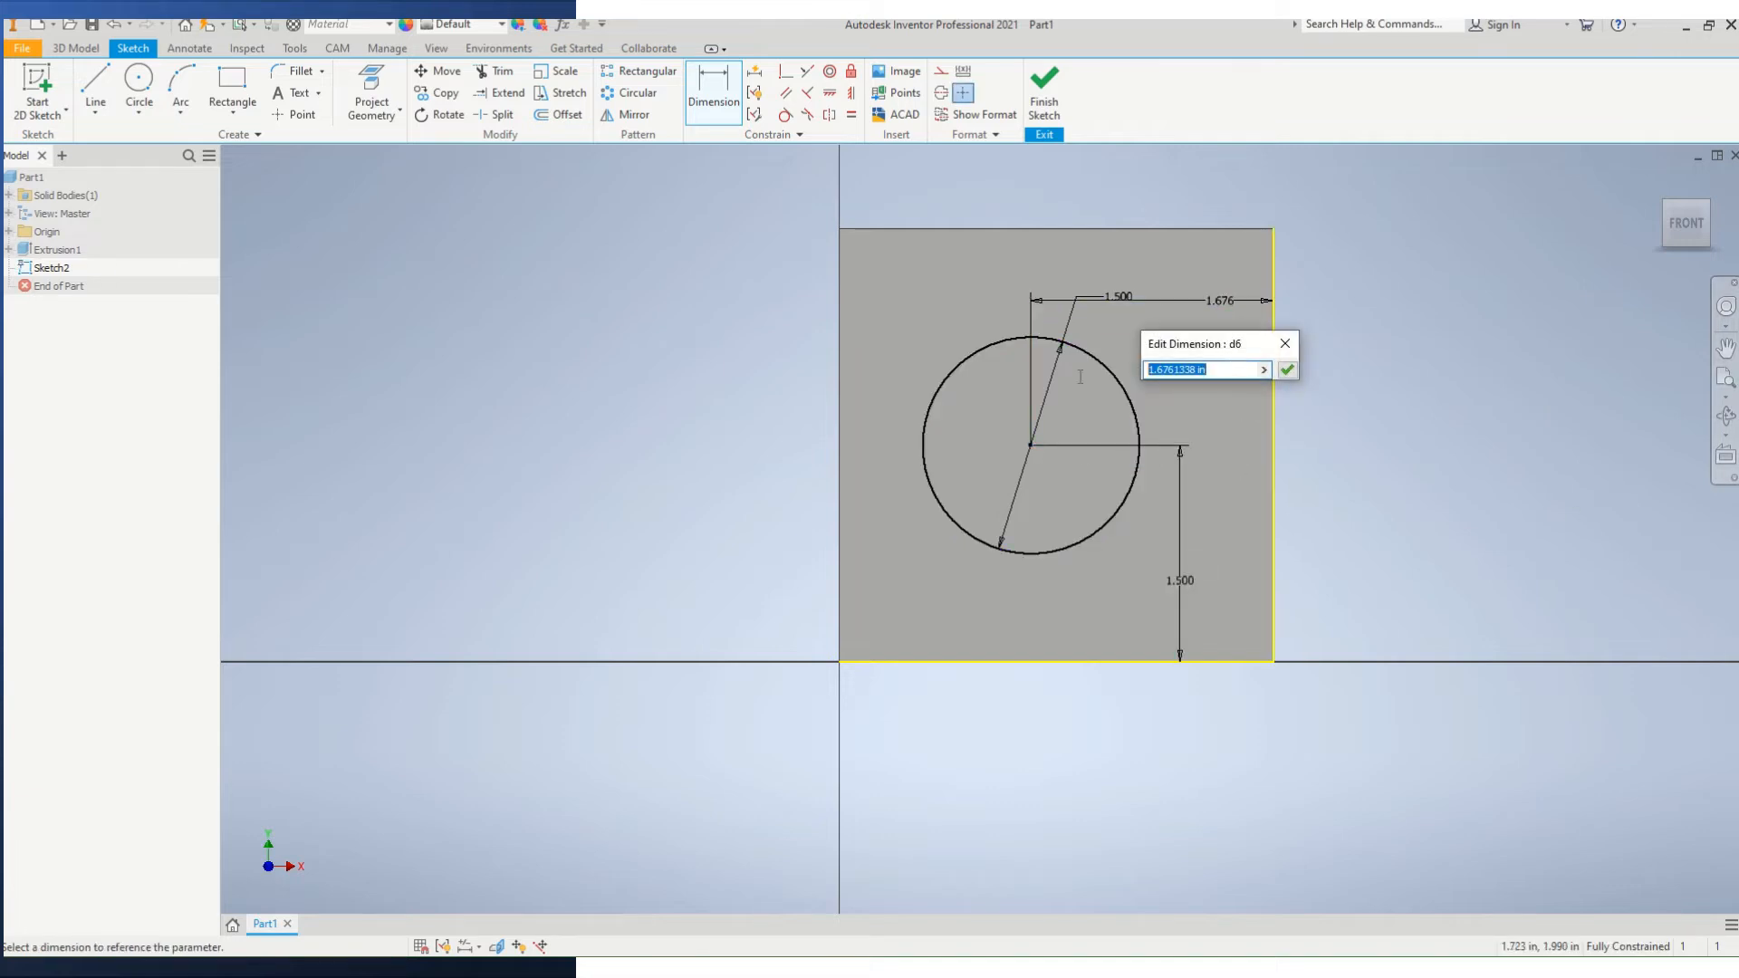
pyautogui.write('1.5')
pyautogui.press('Return')
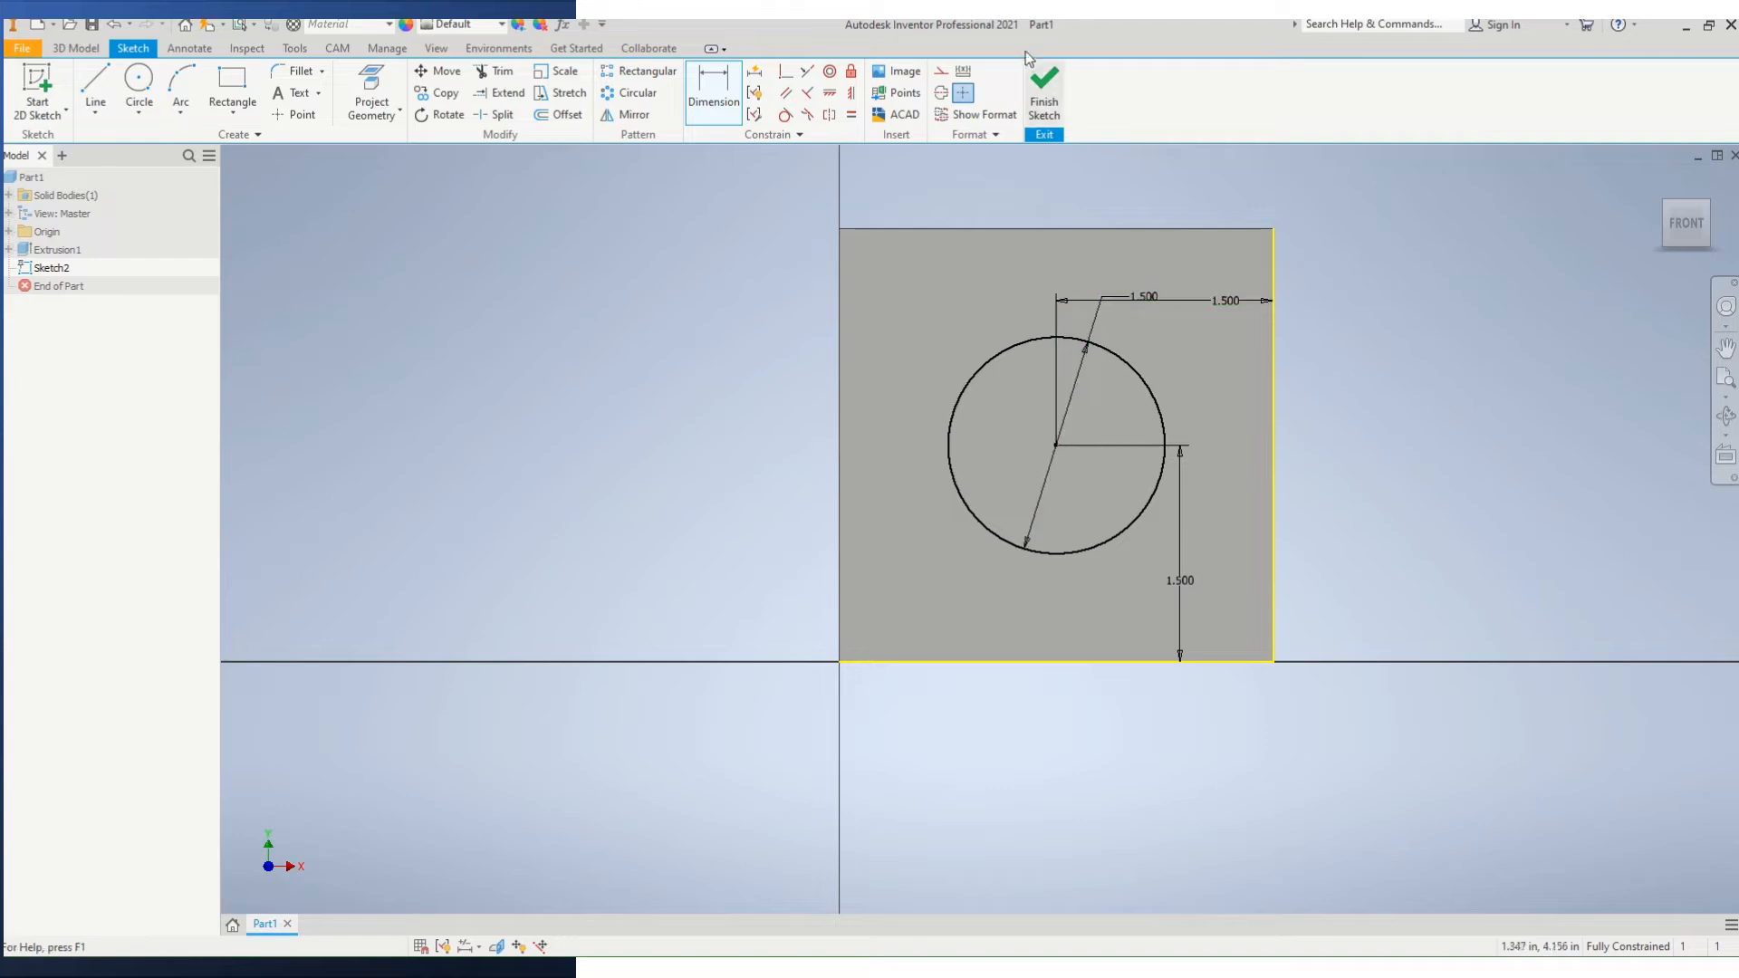
# Finish the sketch and extrude the circle 3 in into the cube as a cut.
pyautogui.click(1041, 86)
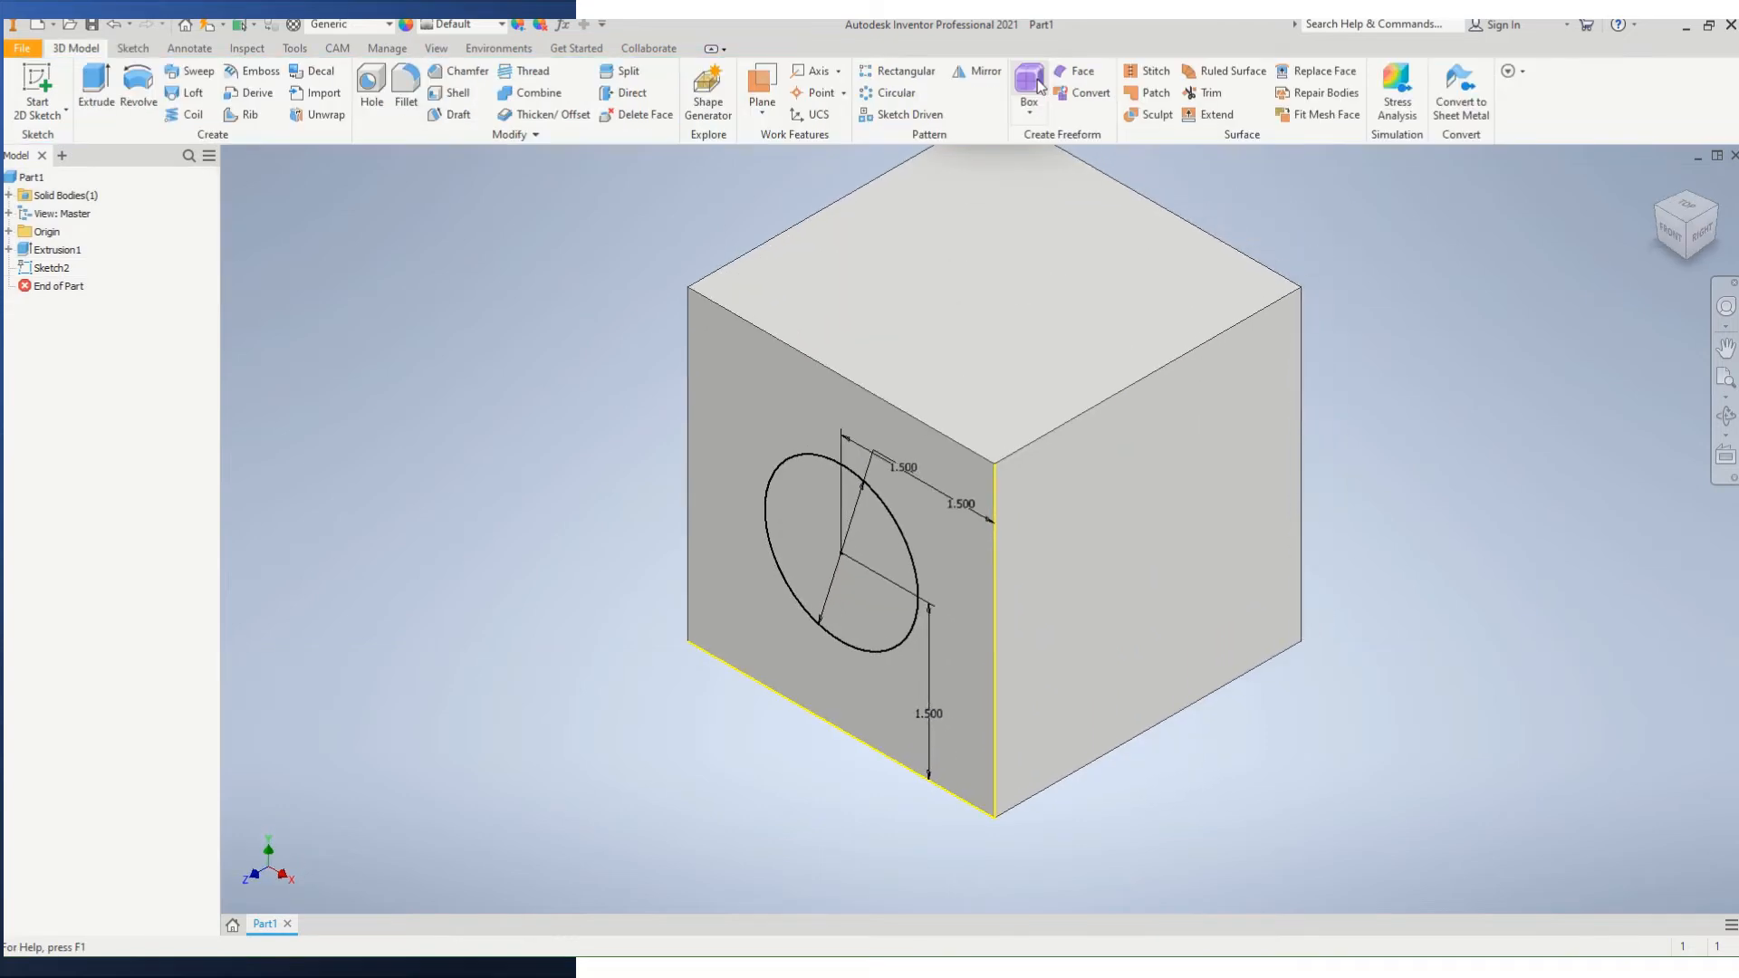
pyautogui.click(98, 77)
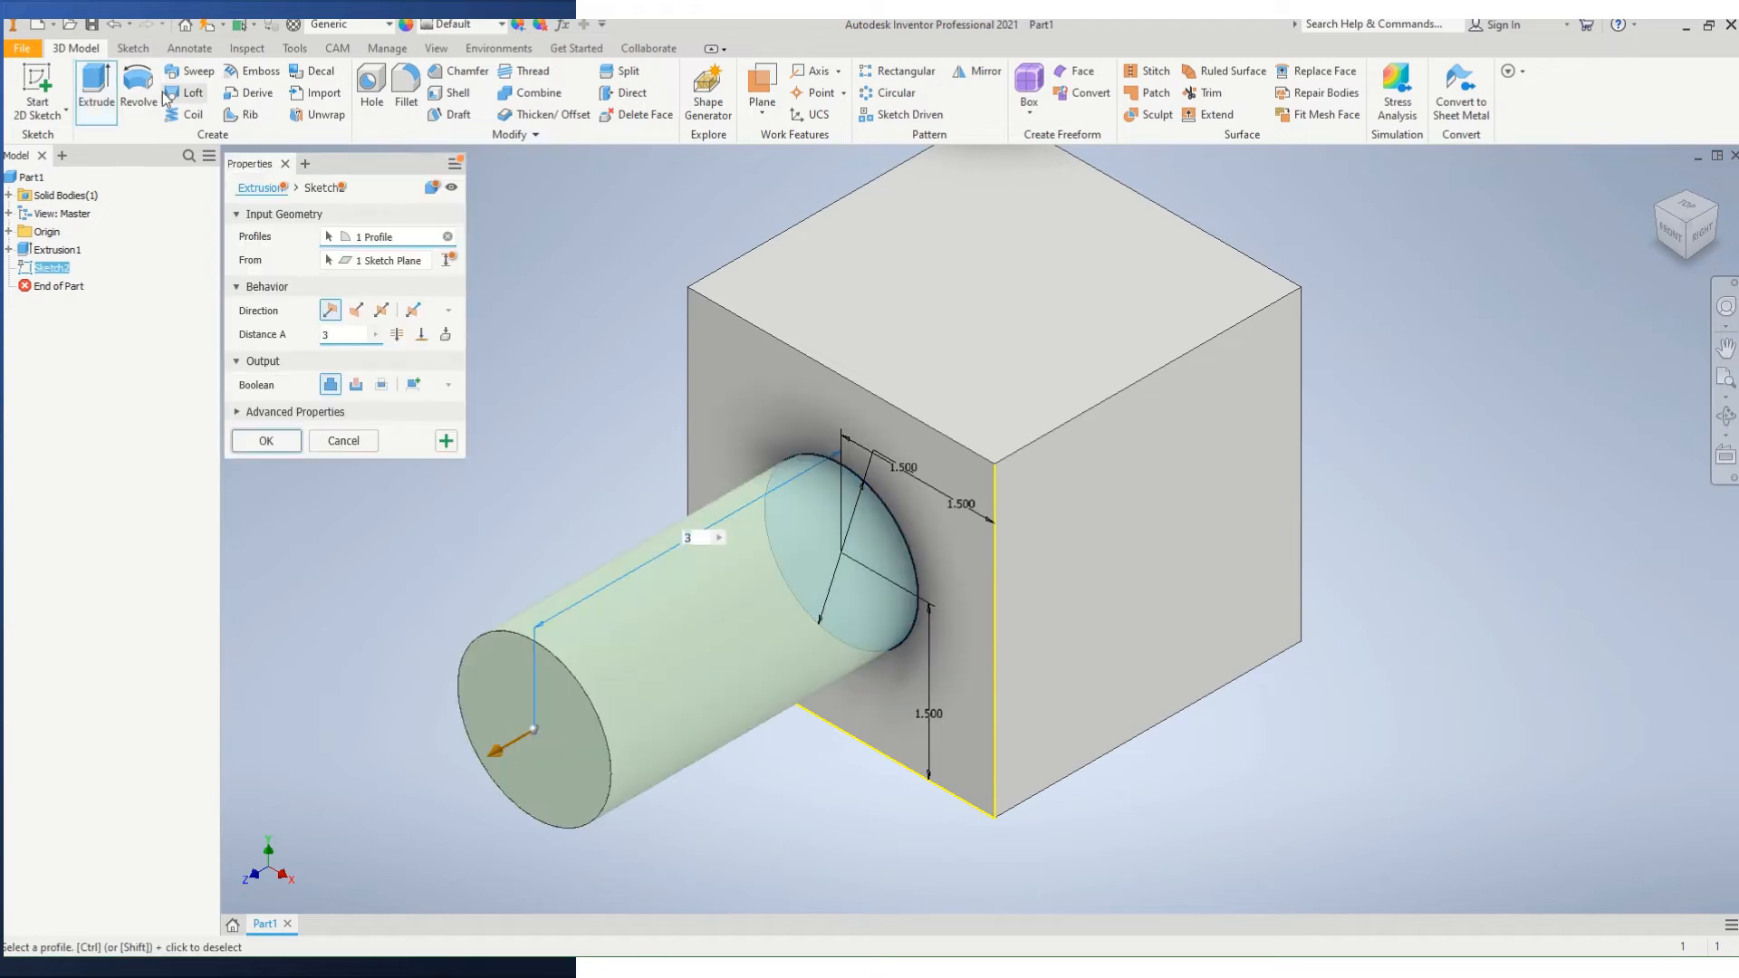
pyautogui.click(355, 385)
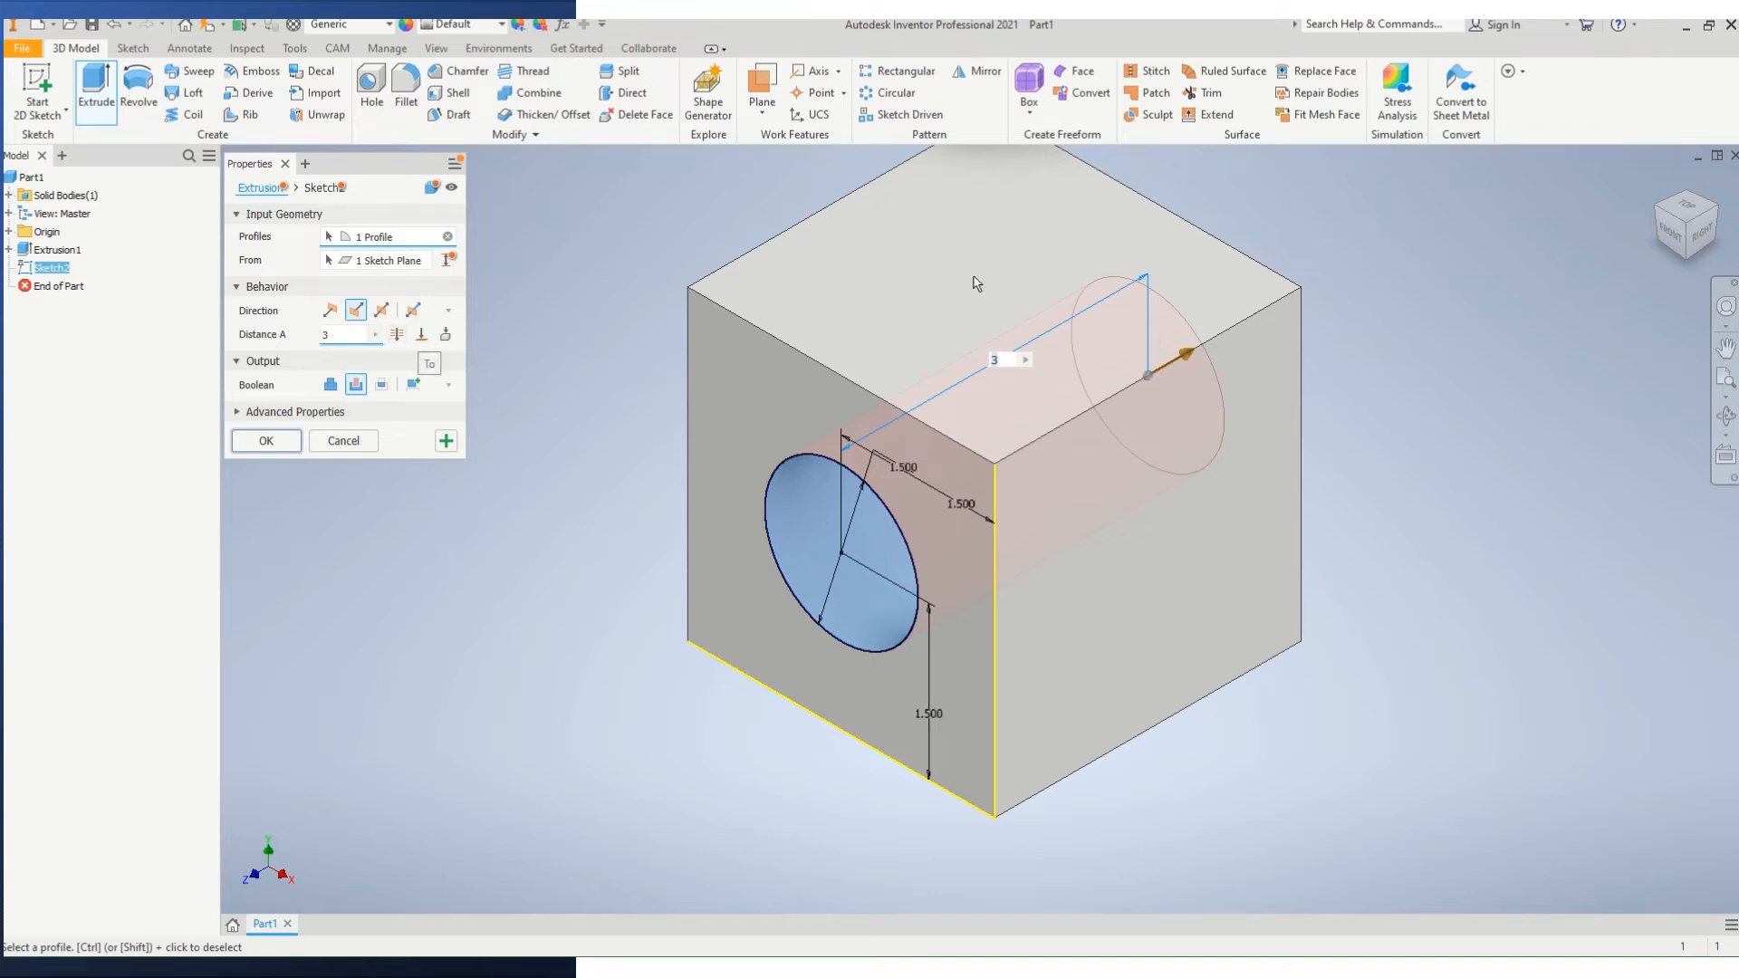
pyautogui.click(267, 441)
# Start a new 2D sketch on the top face of the cube.
pyautogui.moveTo(1686, 220)
pyautogui.mouseDown()
pyautogui.moveTo(1714, 206)
pyautogui.moveTo(1706, 426)
pyautogui.moveTo(1683, 433)
pyautogui.moveTo(1701, 254)
pyautogui.moveTo(1676, 237)
pyautogui.moveTo(1687, 217)
pyautogui.moveTo(1687, 249)
pyautogui.moveTo(1687, 226)
pyautogui.moveTo(1650, 255)
pyautogui.moveTo(1667, 249)
pyautogui.mouseUp()
pyautogui.click(1658, 180)
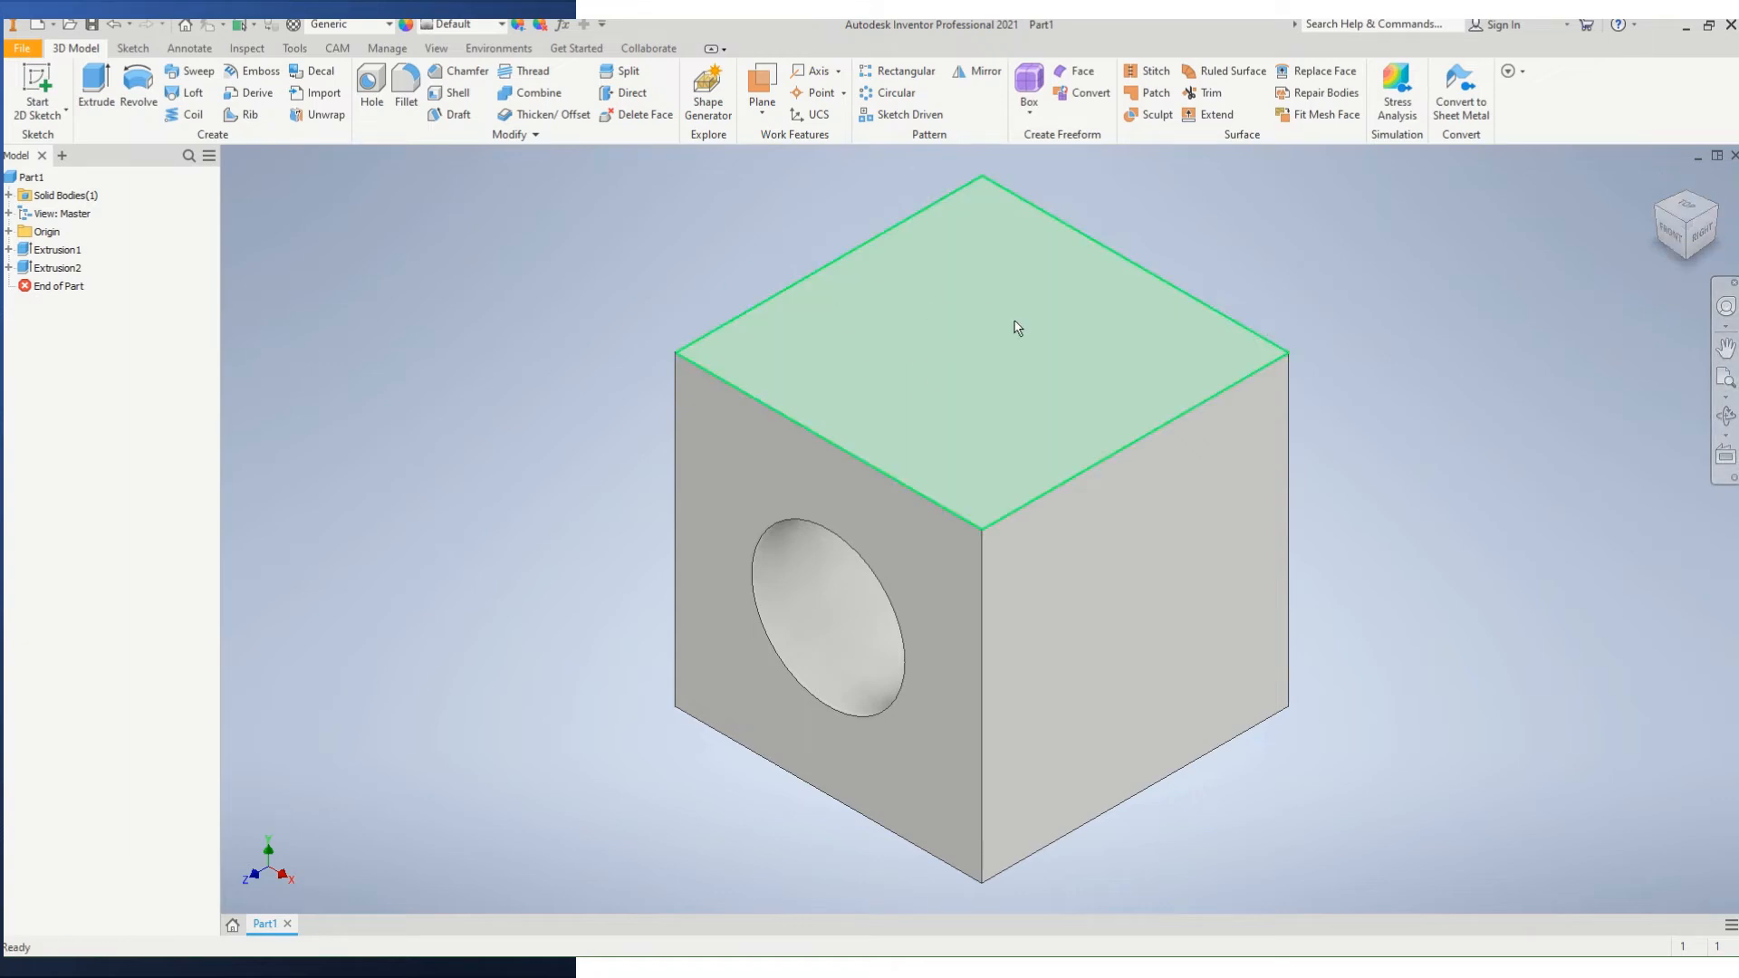
pyautogui.click(43, 81)
pyautogui.click(1048, 312)
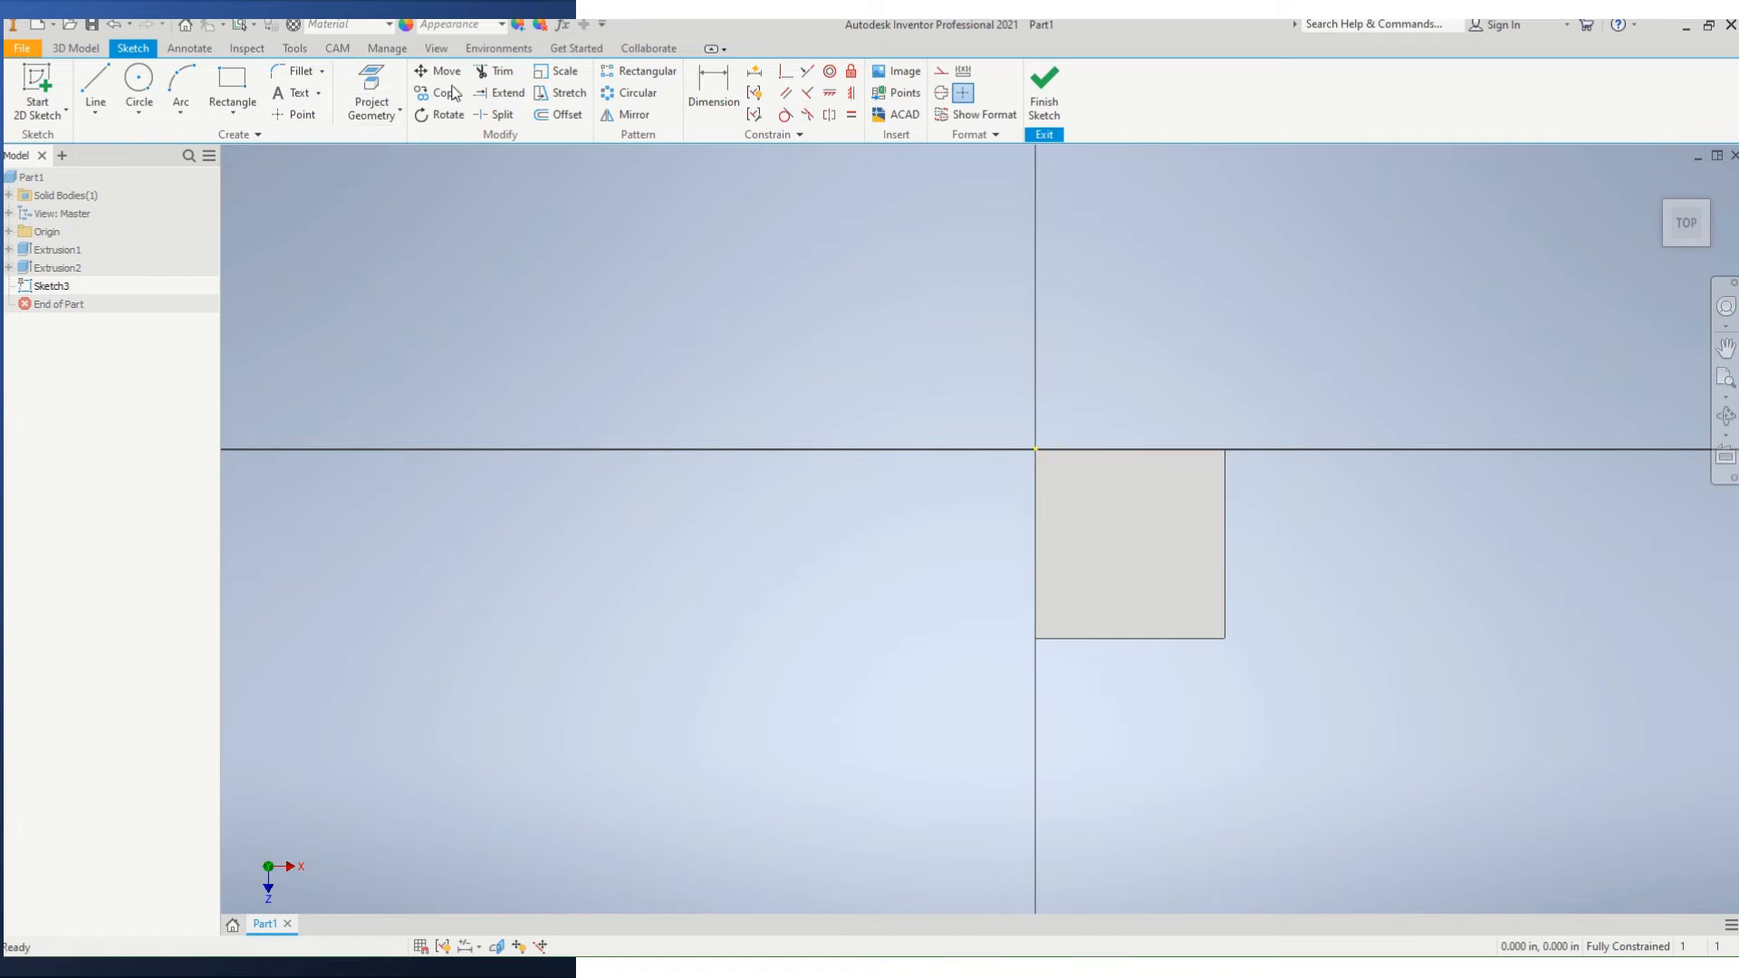
# Sketch four circles about 0.5 in in diameter, one near each corner of the cube's top face.
pyautogui.click(137, 80)
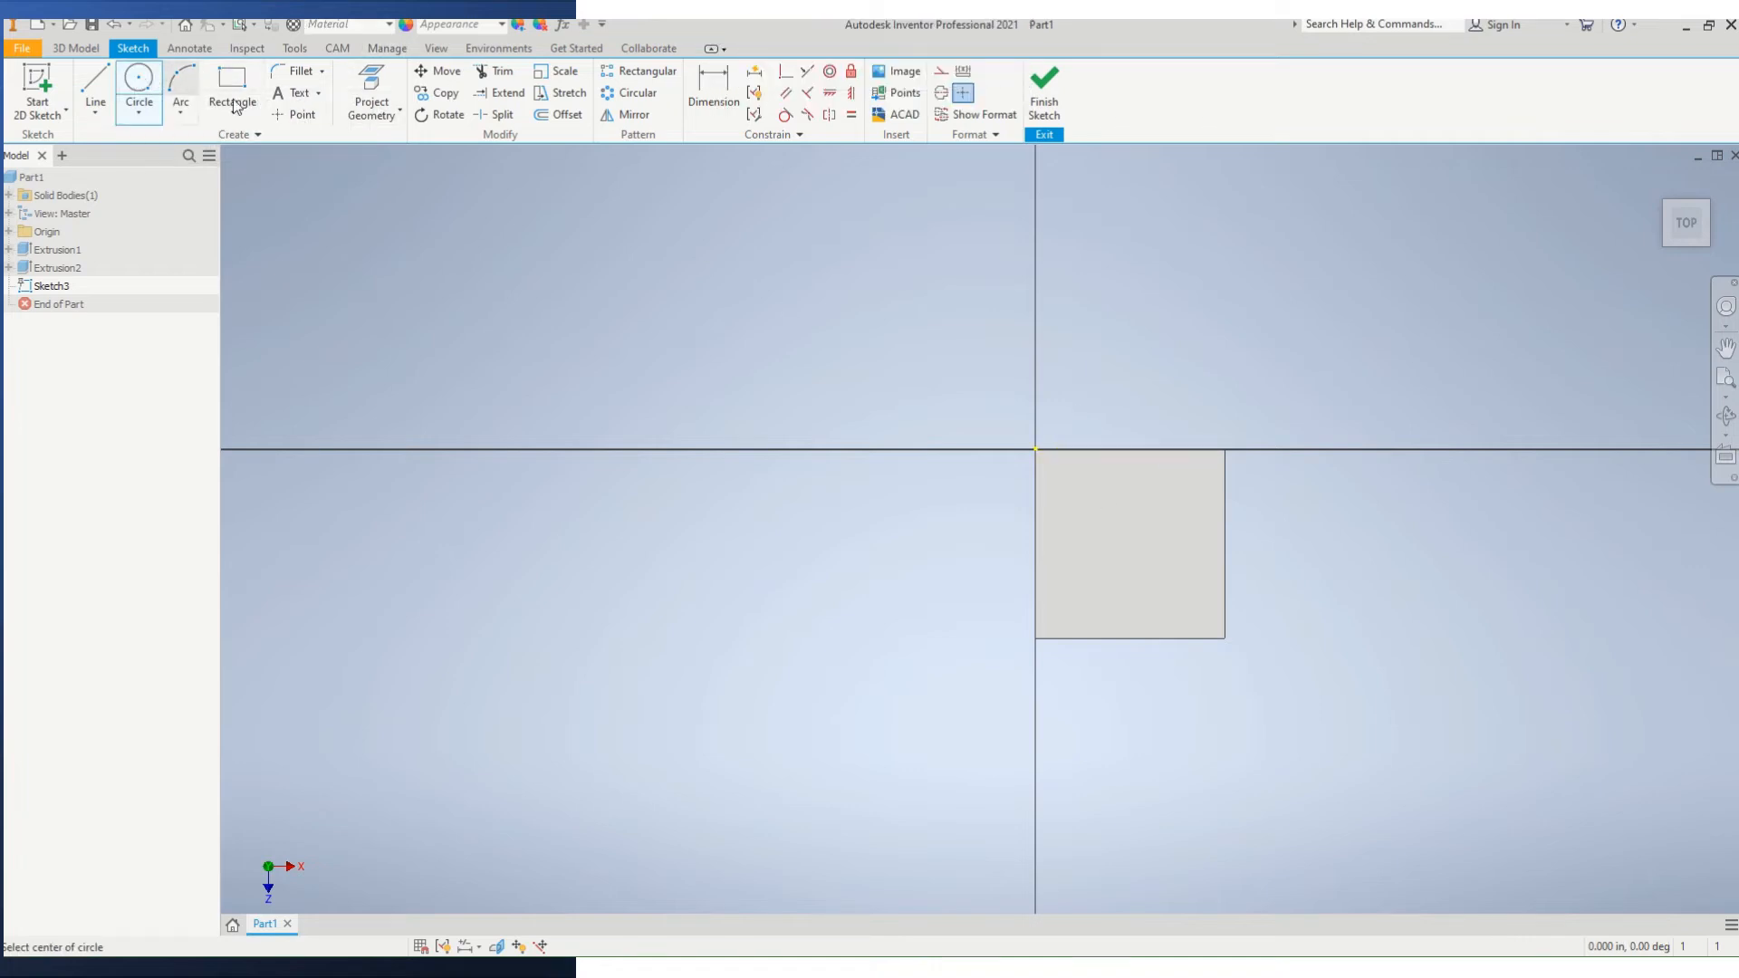
pyautogui.click(1077, 487)
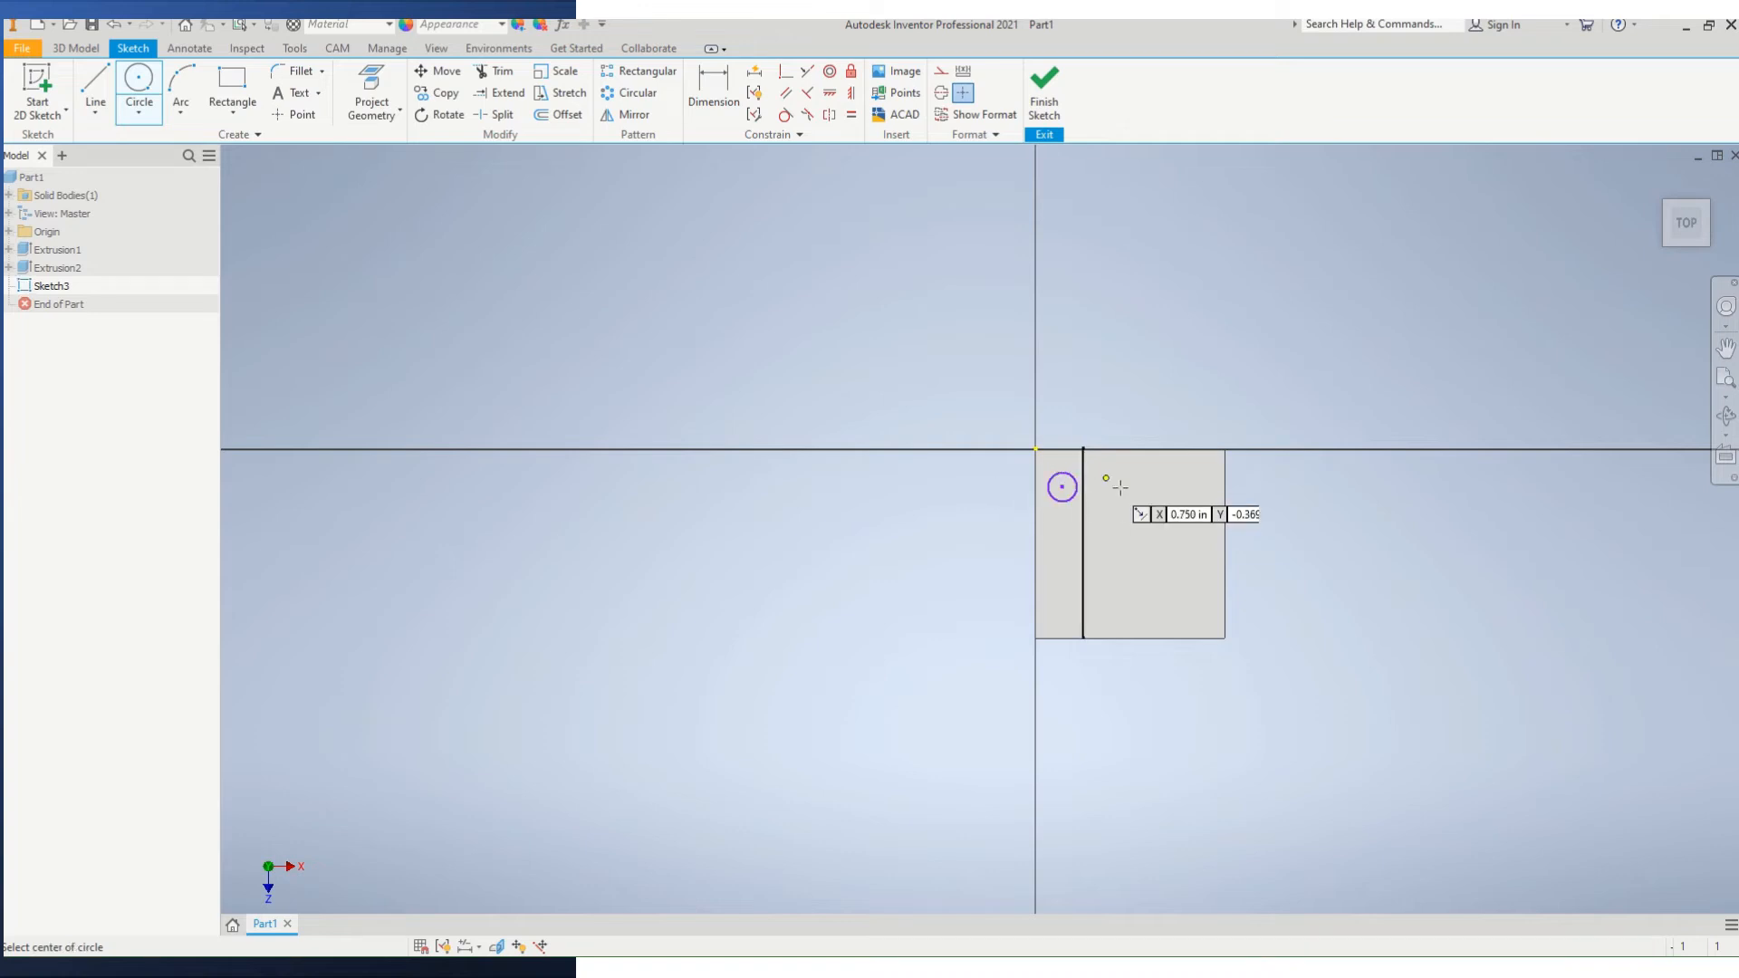
pyautogui.click(1191, 488)
pyautogui.click(1206, 487)
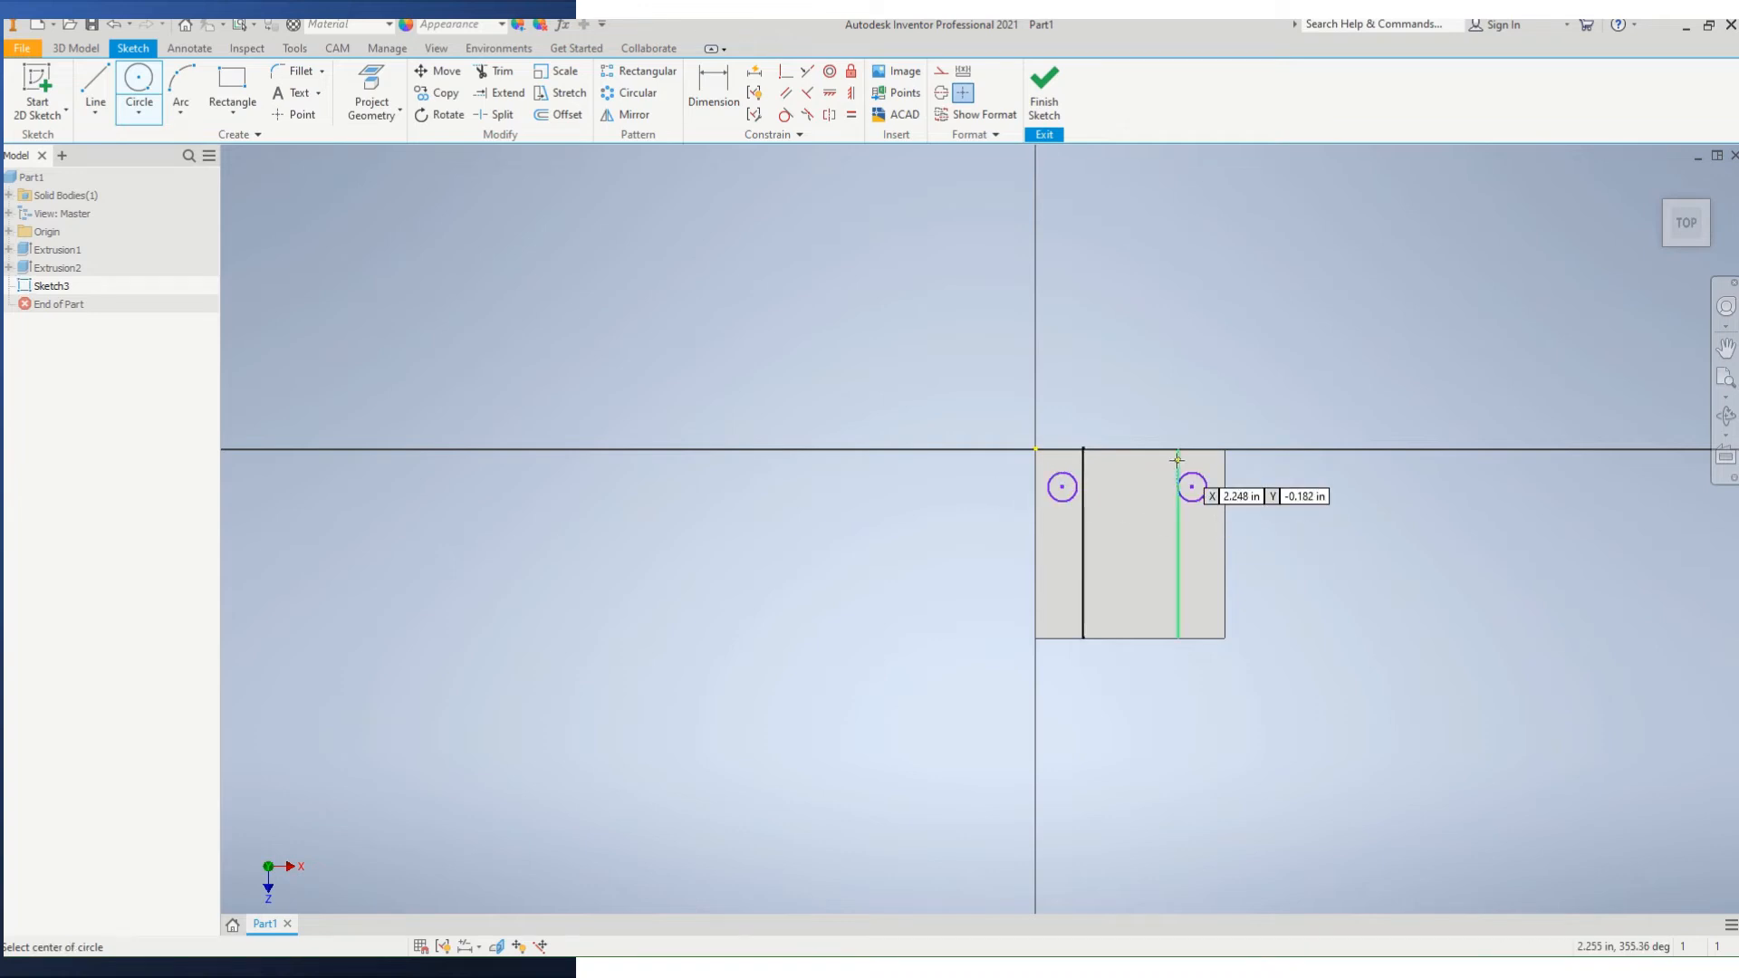
pyautogui.click(1192, 612)
pyautogui.click(1175, 614)
pyautogui.click(1063, 612)
pyautogui.click(1064, 596)
pyautogui.rightClick(1064, 597)
pyautogui.click(1128, 598)
pyautogui.scroll(-2, 1118, 493)
pyautogui.scroll(5, 1103, 505)
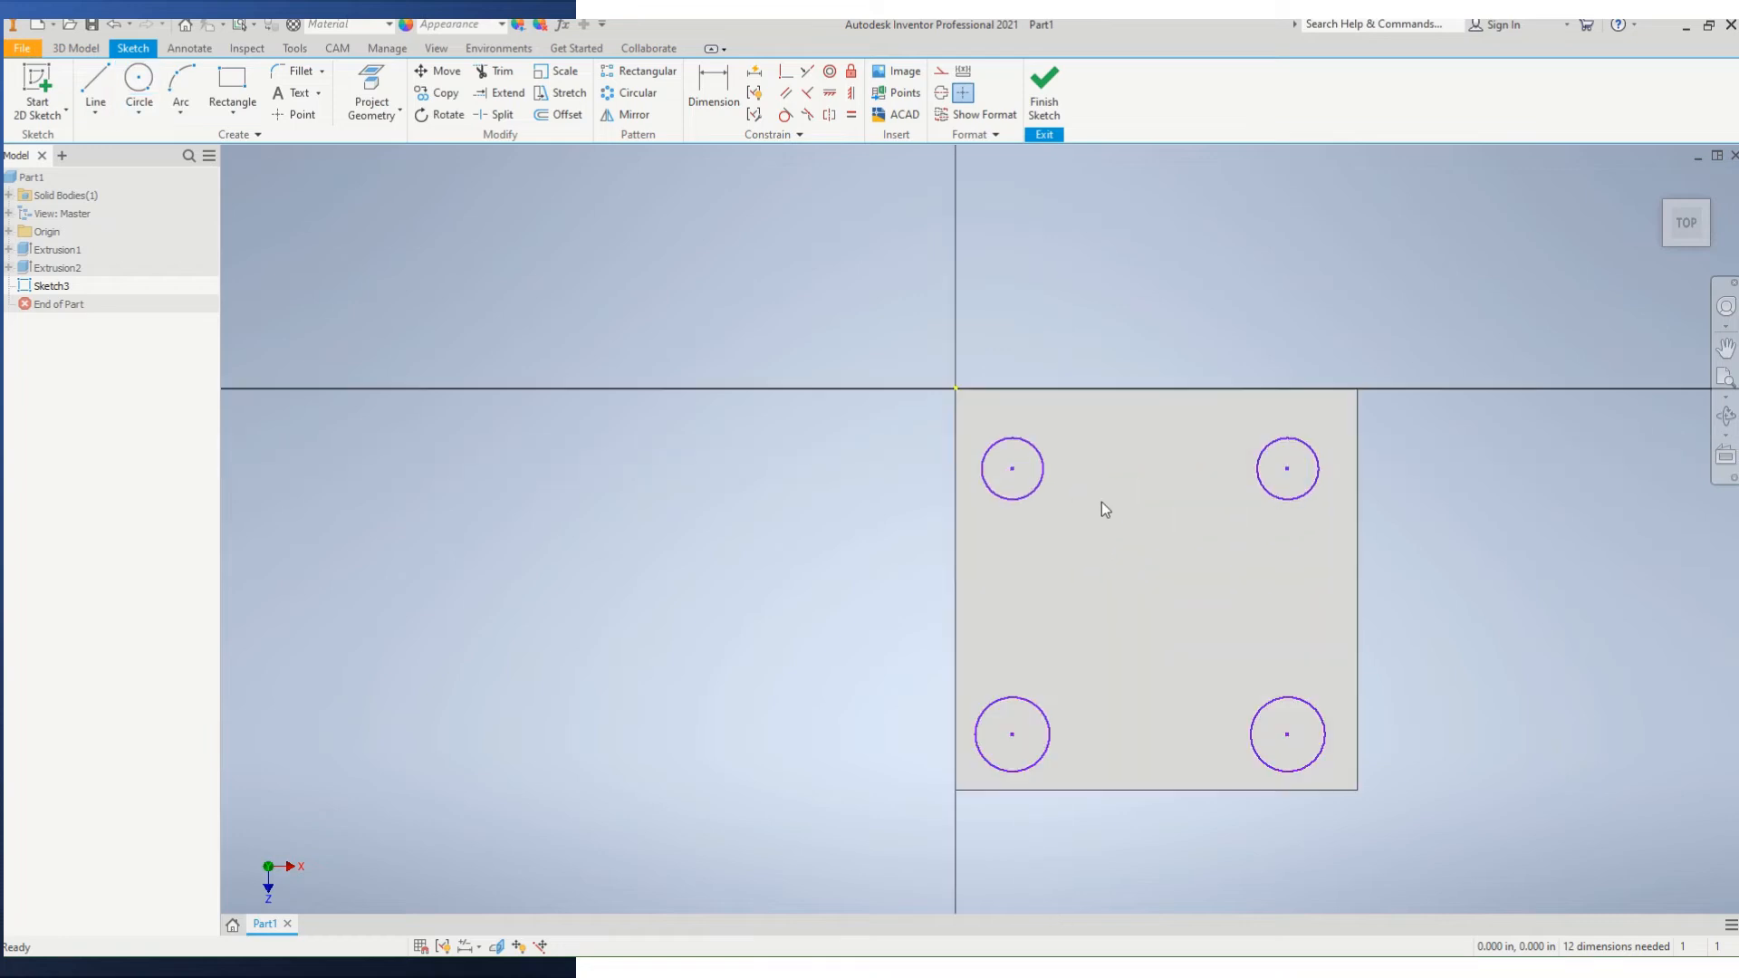
# Dimension the diameters of the two circles near the top face's back edge to 0.5 in each.
pyautogui.click(713, 86)
pyautogui.click(1013, 439)
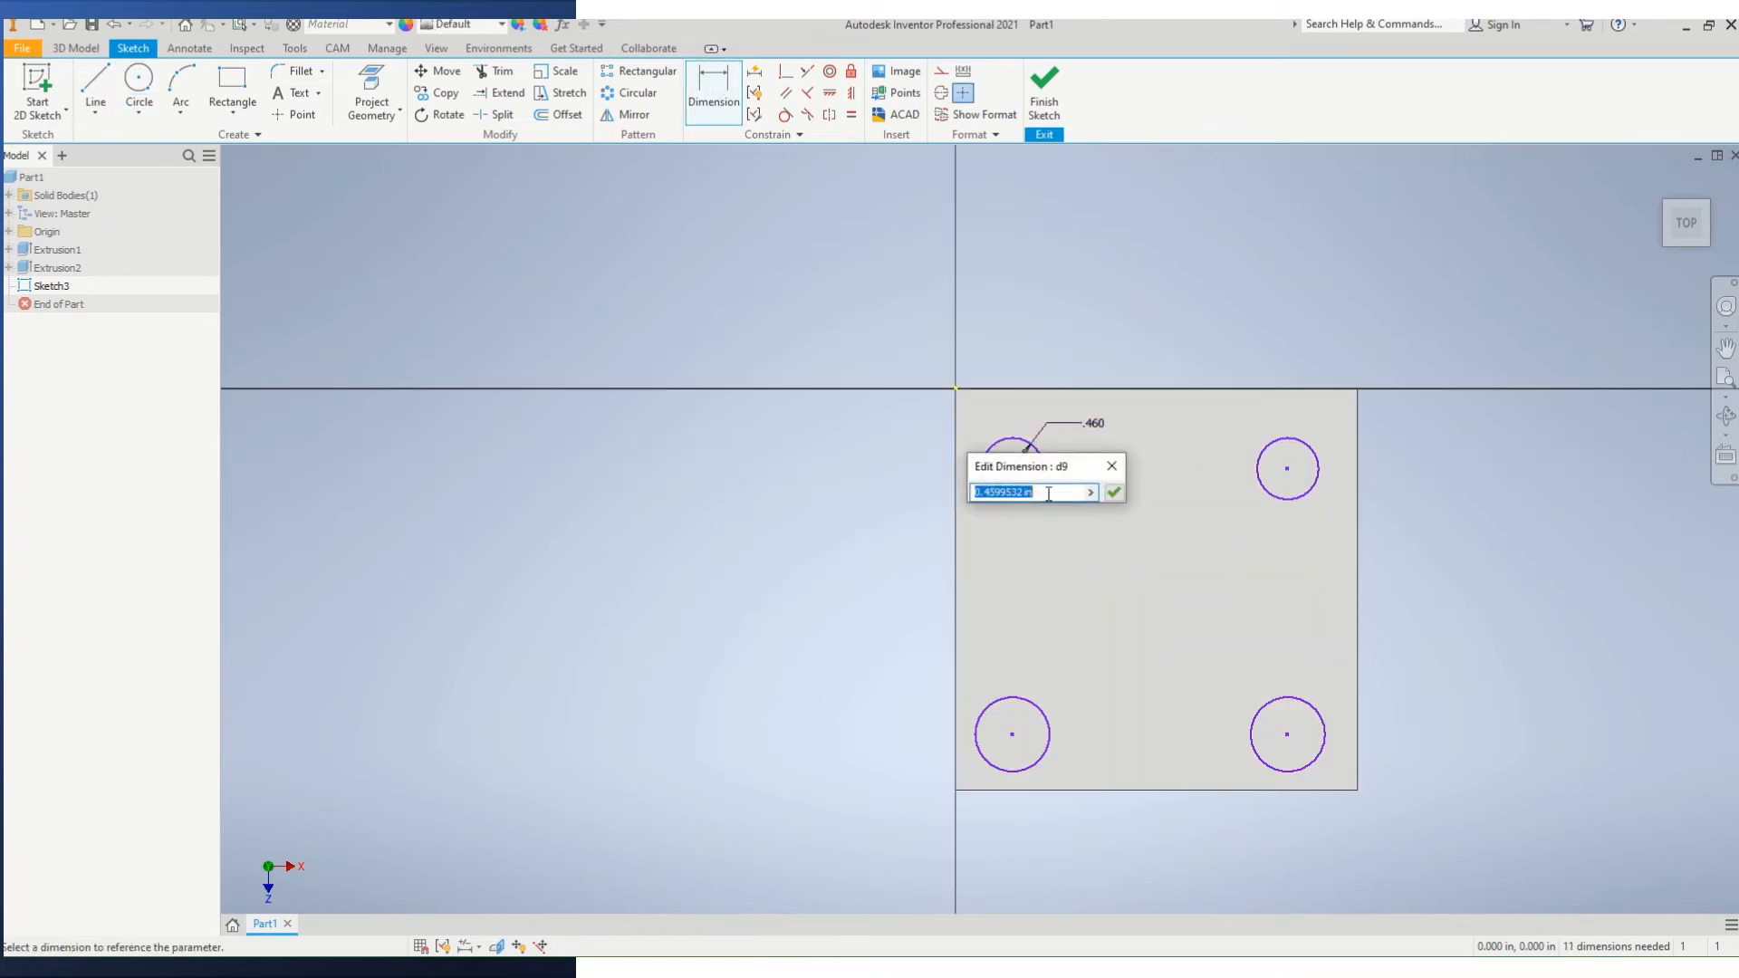
pyautogui.write('.5')
pyautogui.press('Return')
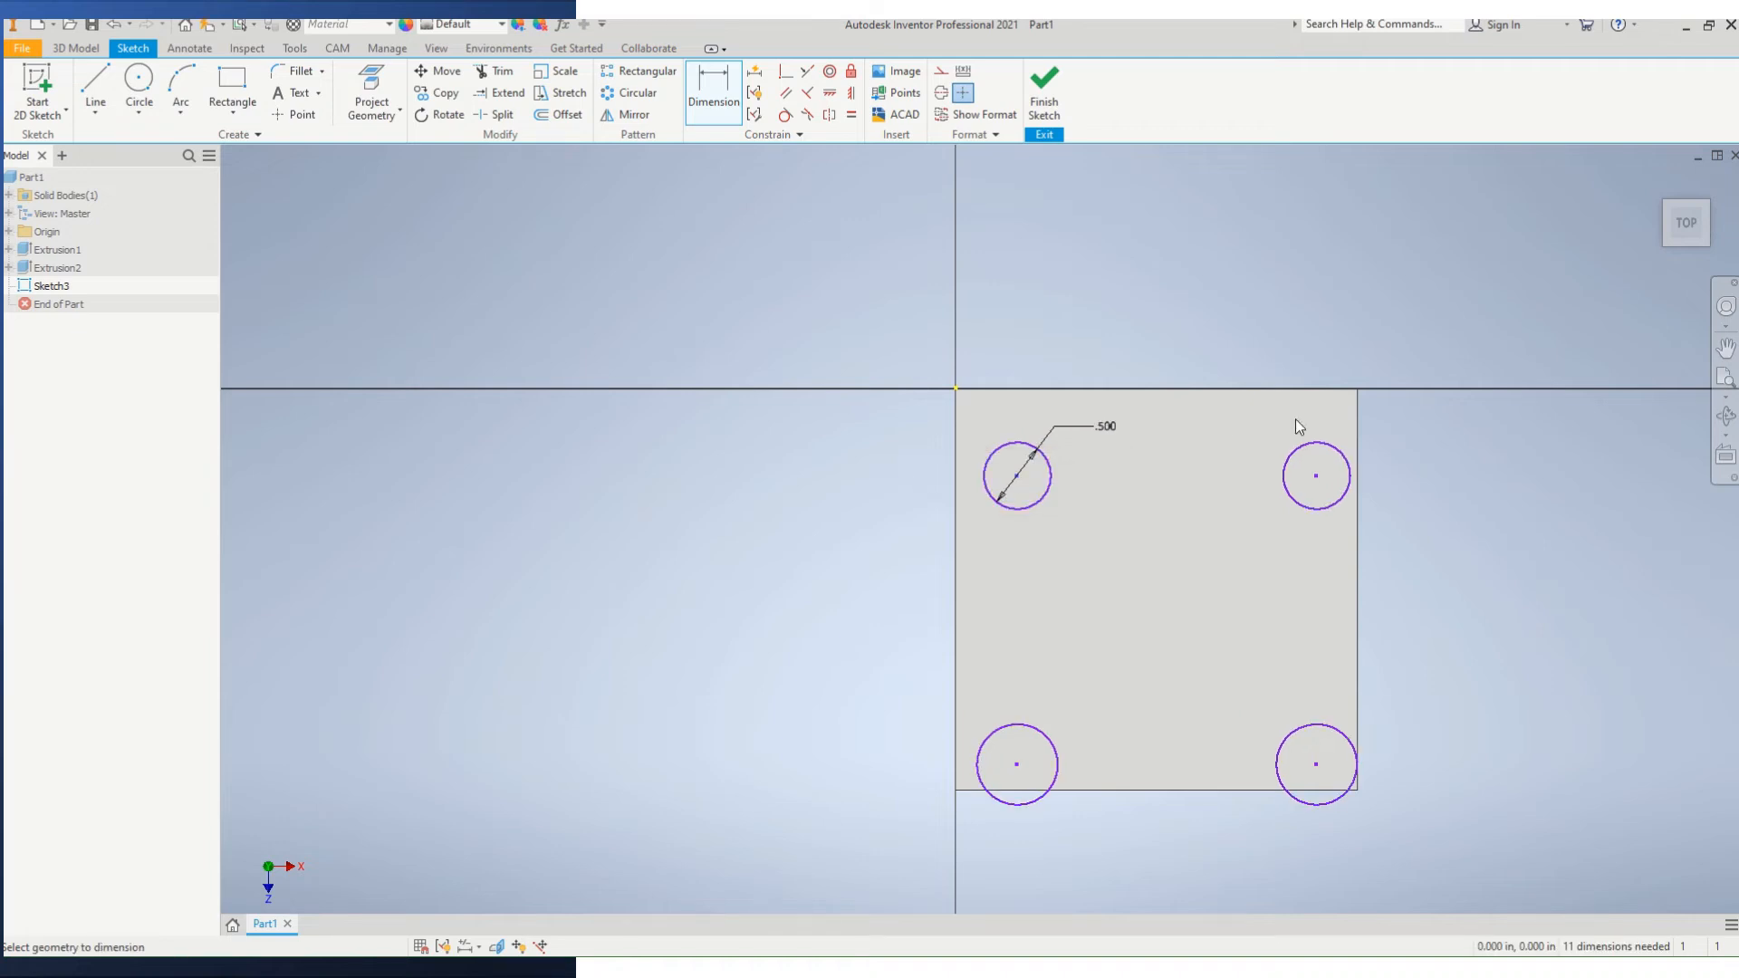
pyautogui.click(1318, 444)
pyautogui.click(1317, 424)
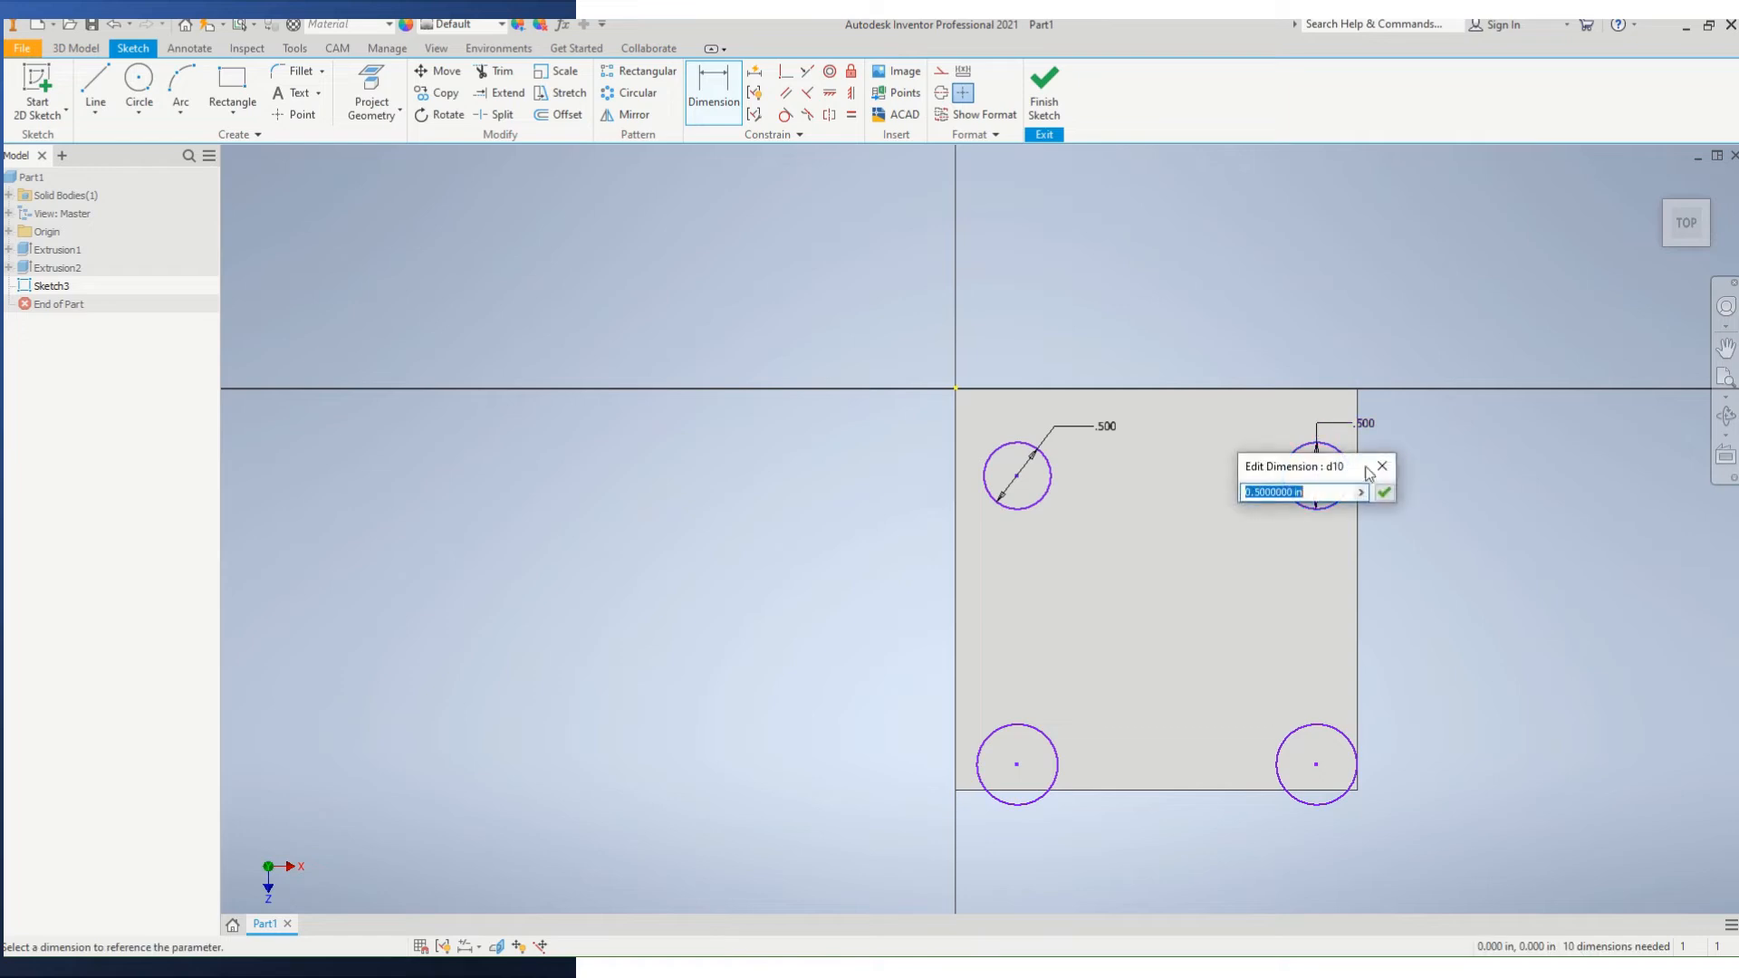
pyautogui.click(1384, 492)
# Dimension the diameters of the two circles near the top face's front edge to 0.5 in each.
pyautogui.click(1346, 735)
pyautogui.click(1324, 677)
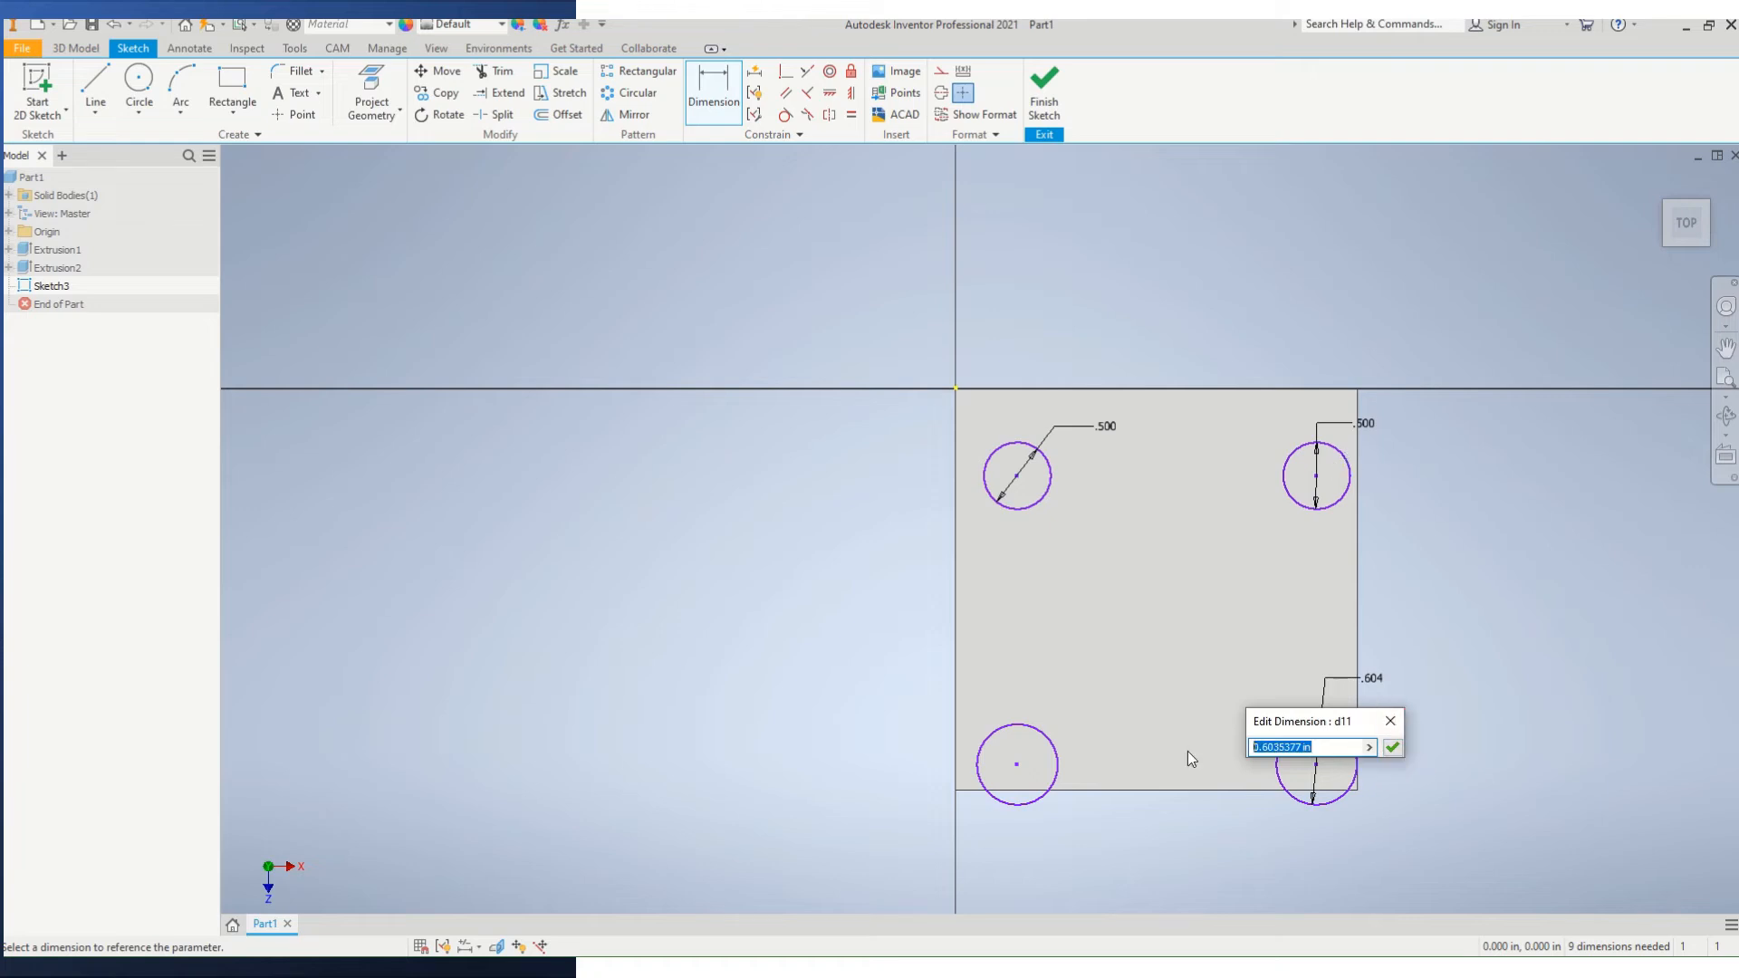
pyautogui.write('.5')
pyautogui.press('Return')
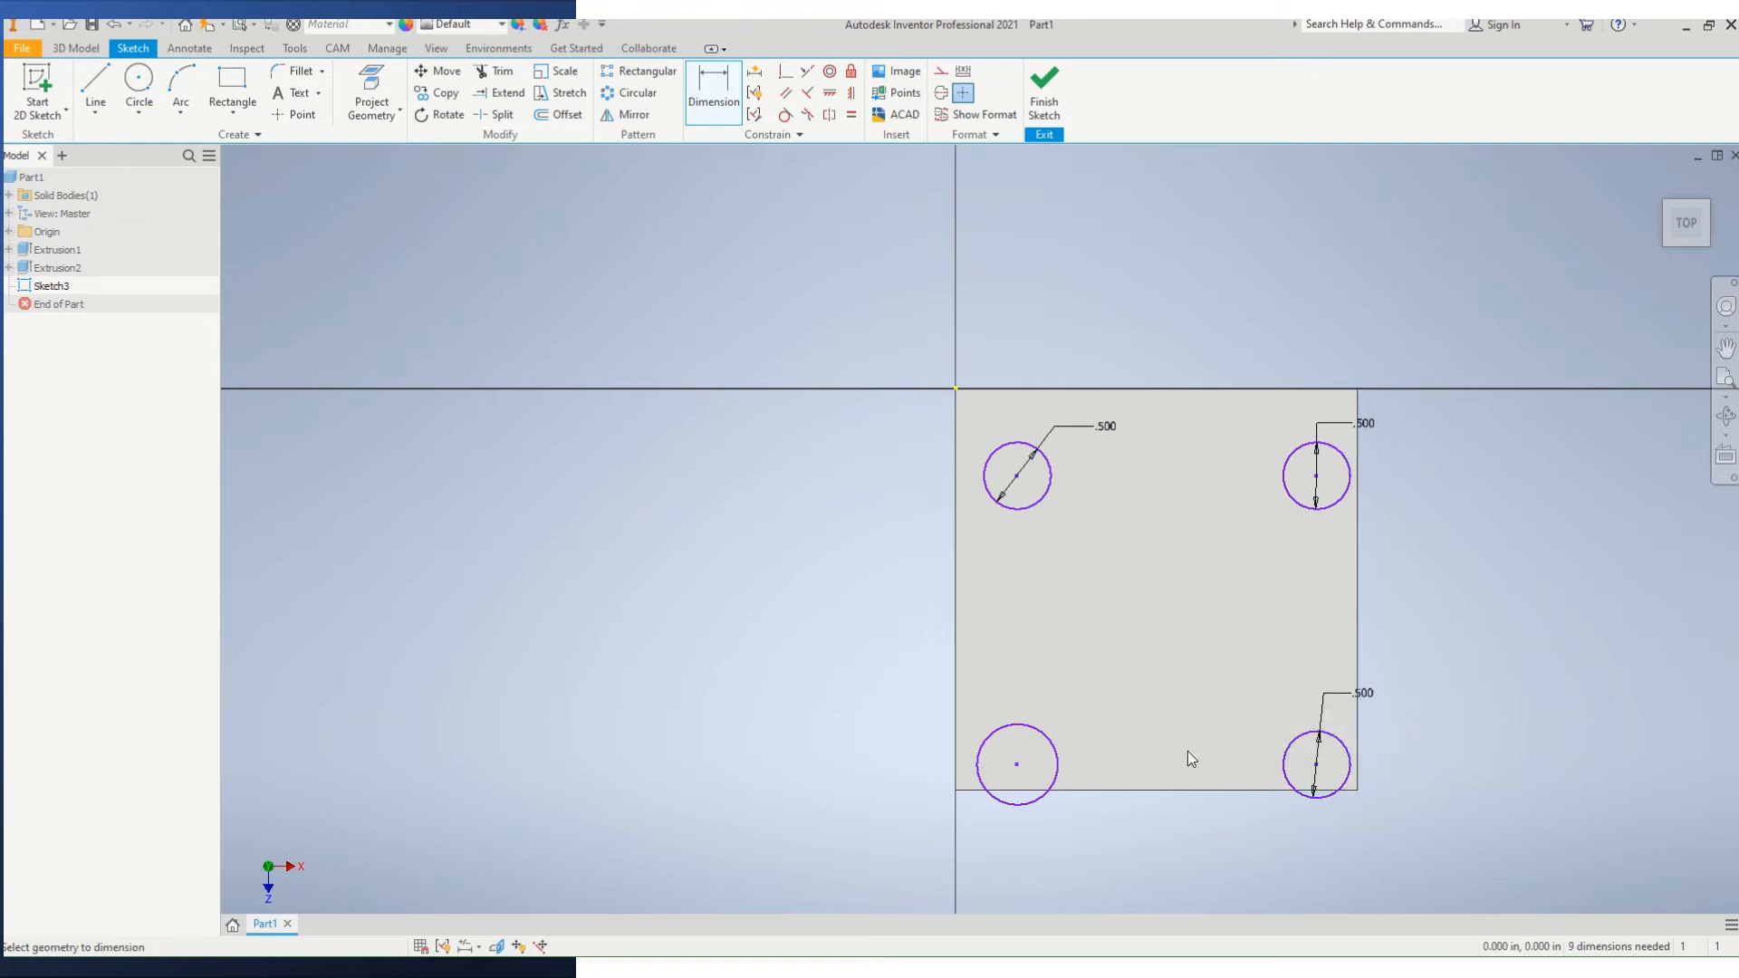
pyautogui.click(1056, 741)
pyautogui.click(1089, 679)
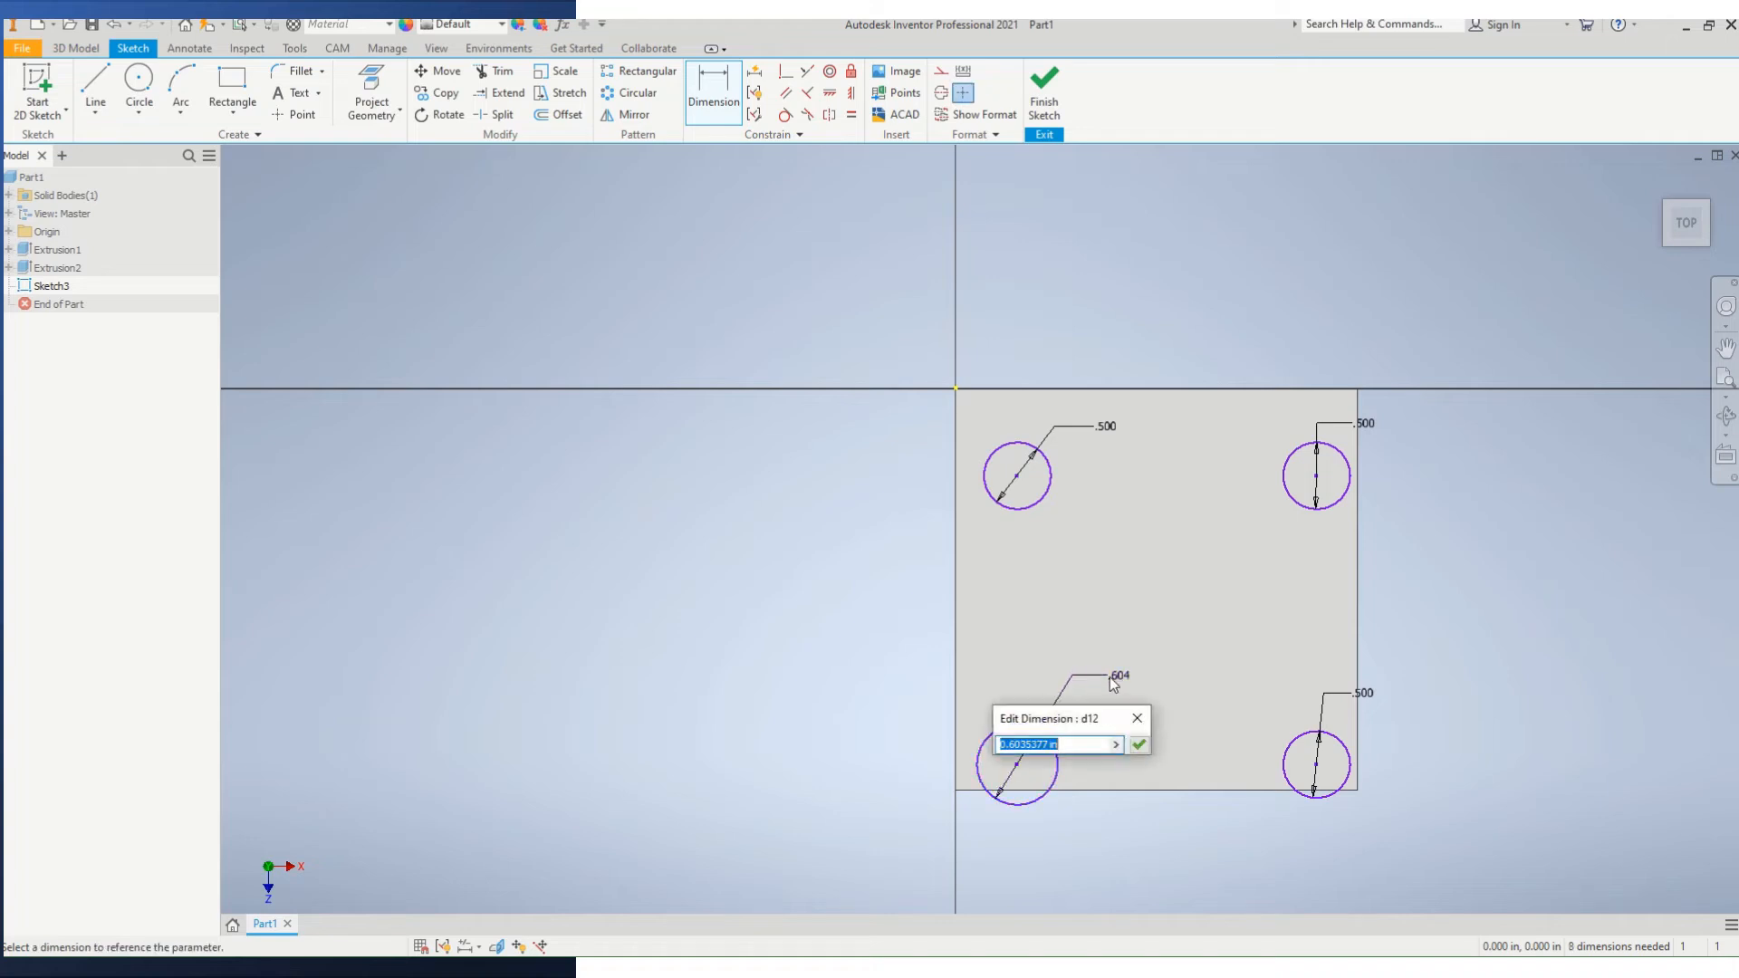
pyautogui.write('.5')
pyautogui.press('Return')
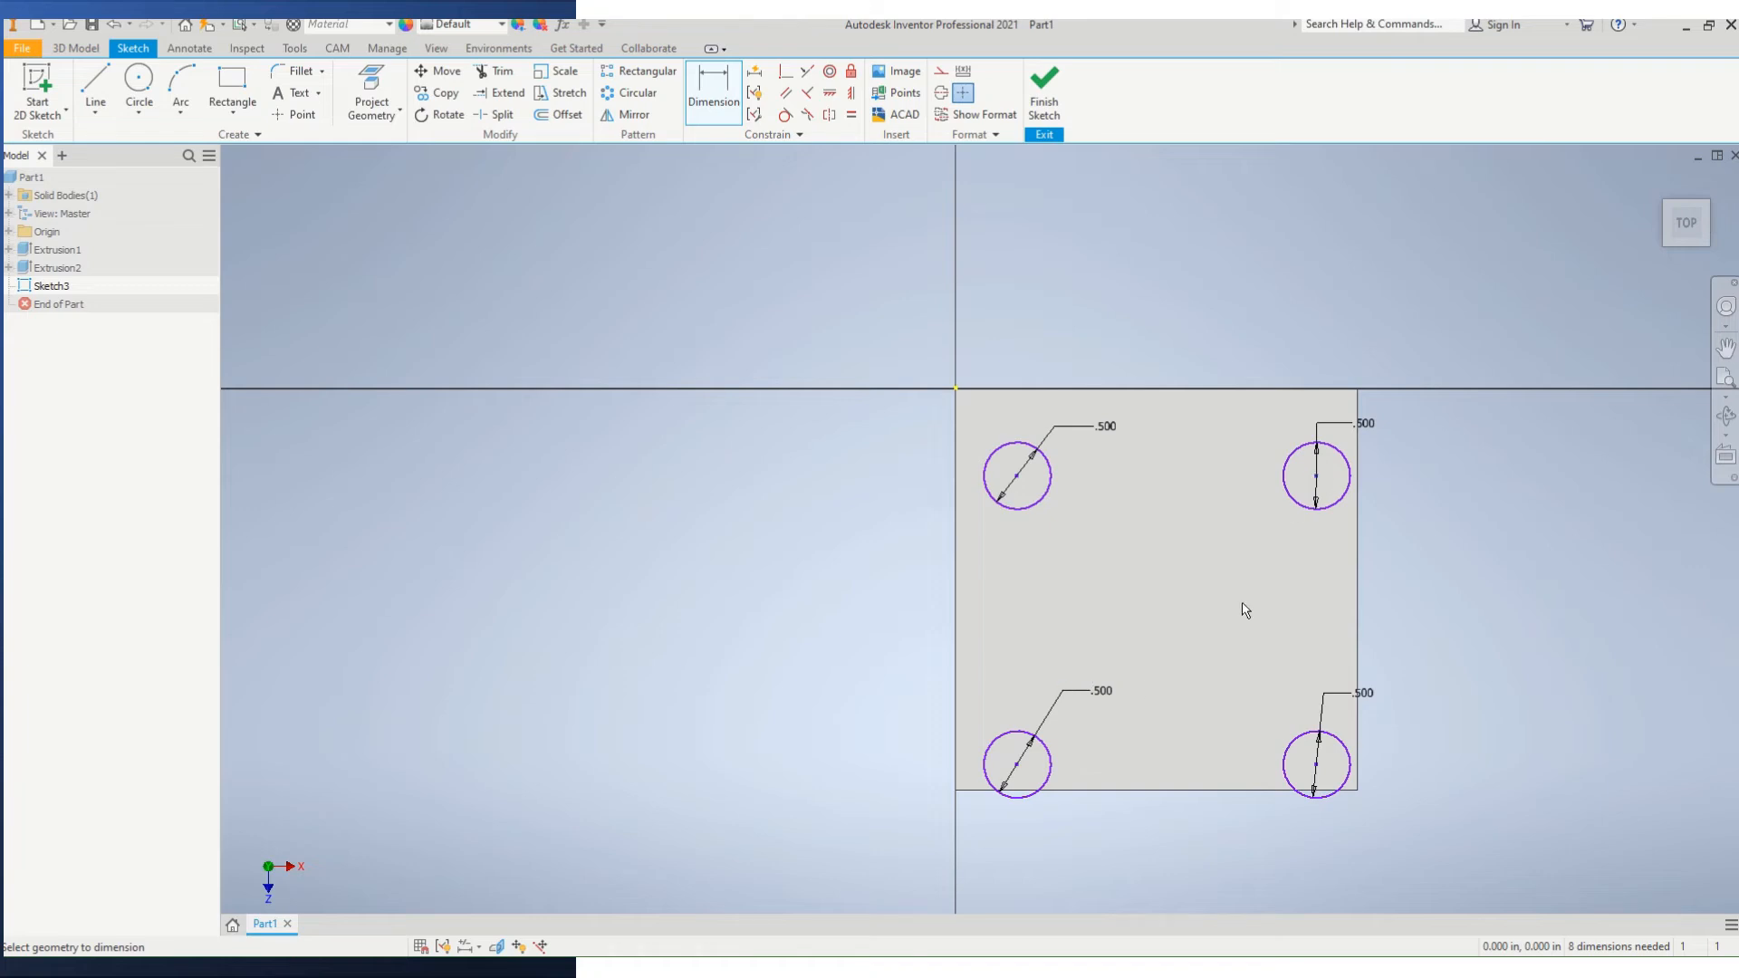
# Dimension the back-left circle's centre 0.5 in from the back edge and 0.5 in from the left edge of the top face.
pyautogui.click(713, 91)
pyautogui.click(1018, 389)
pyautogui.click(1022, 358)
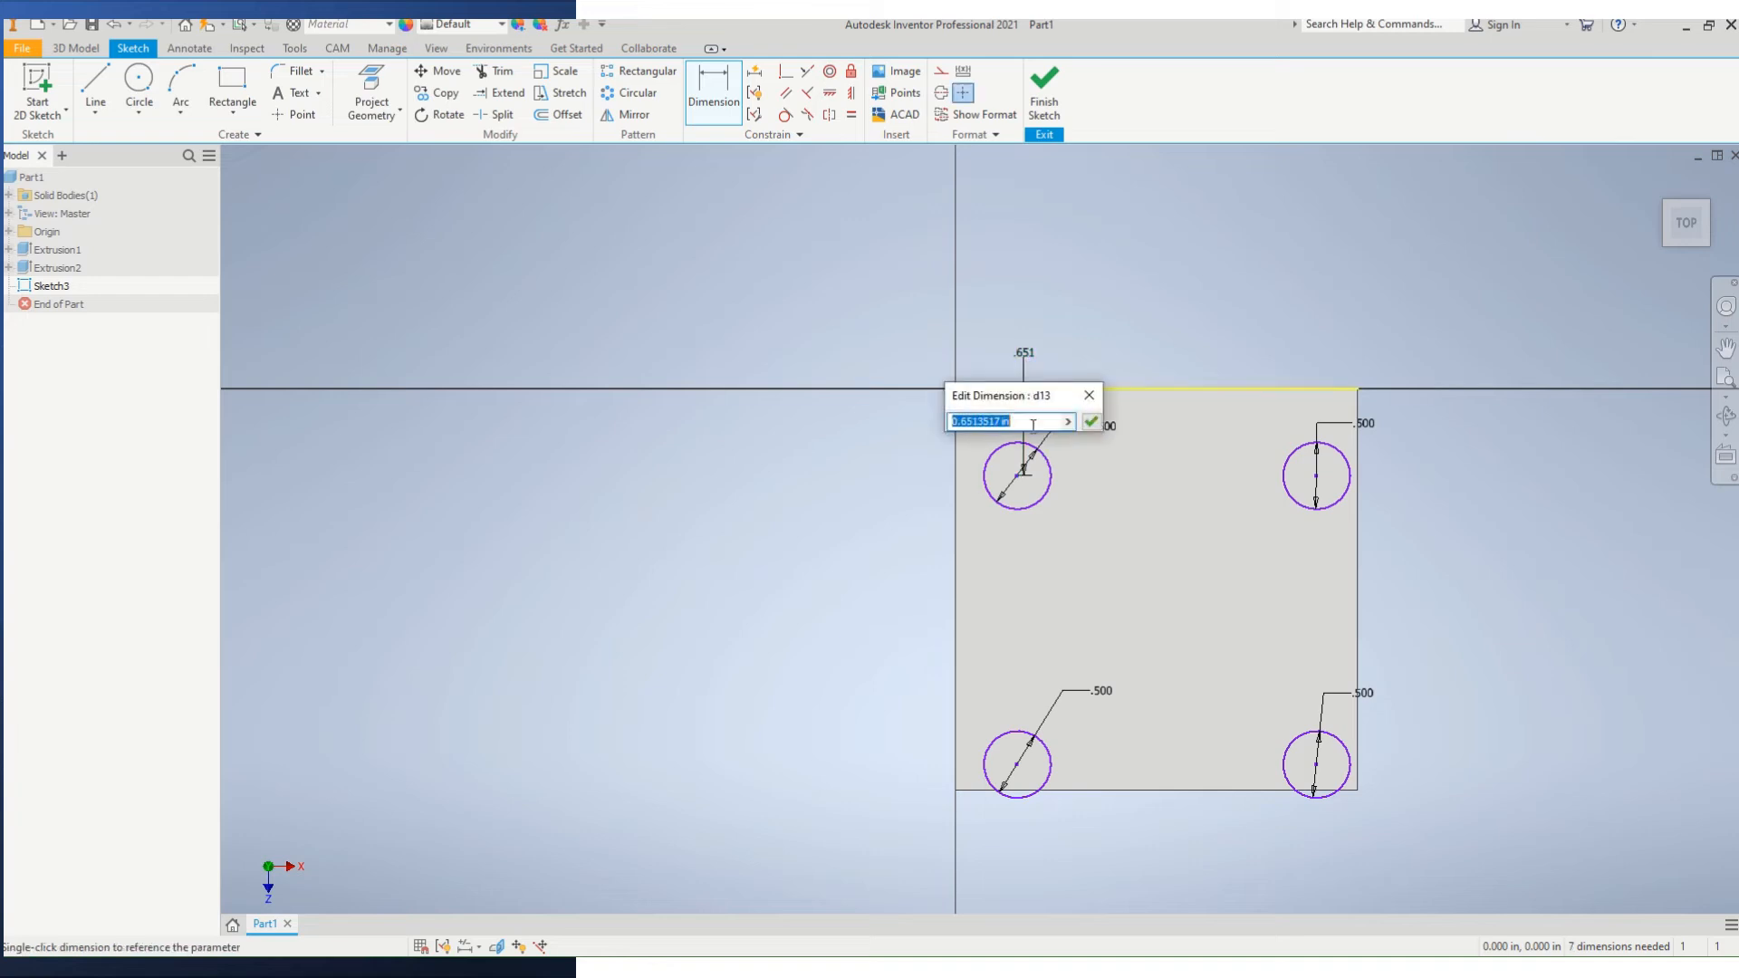
pyautogui.write('.5')
pyautogui.press('Return')
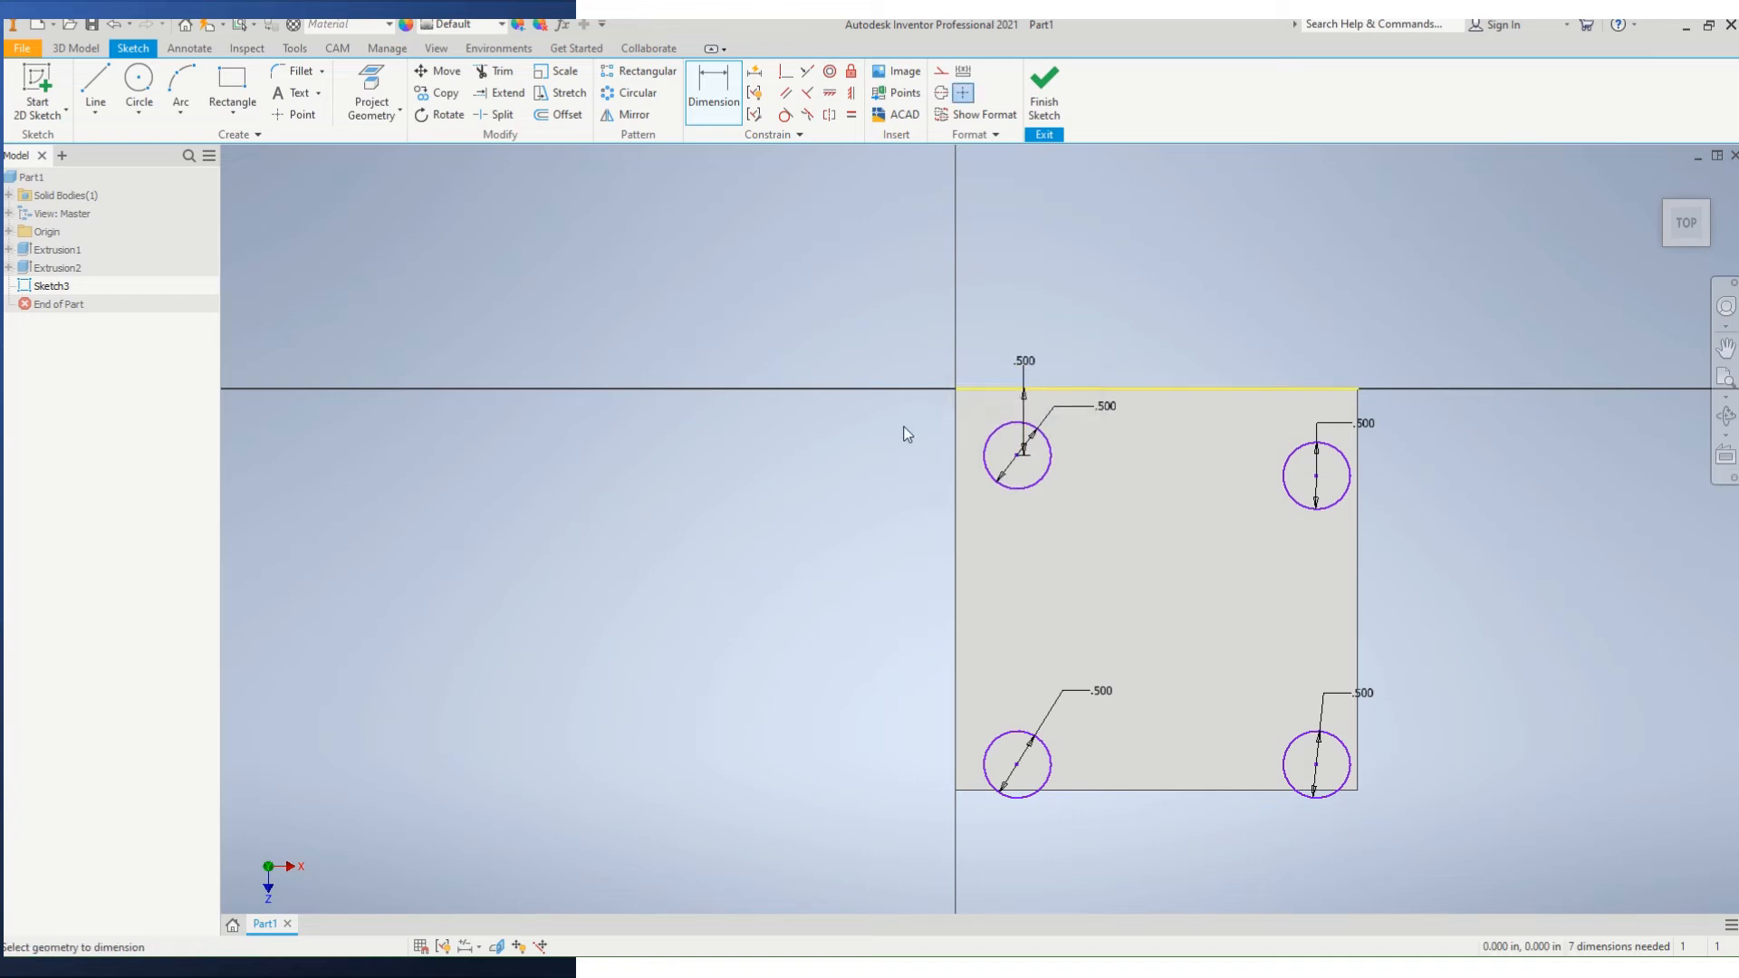
pyautogui.click(975, 459)
pyautogui.click(958, 453)
pyautogui.click(969, 427)
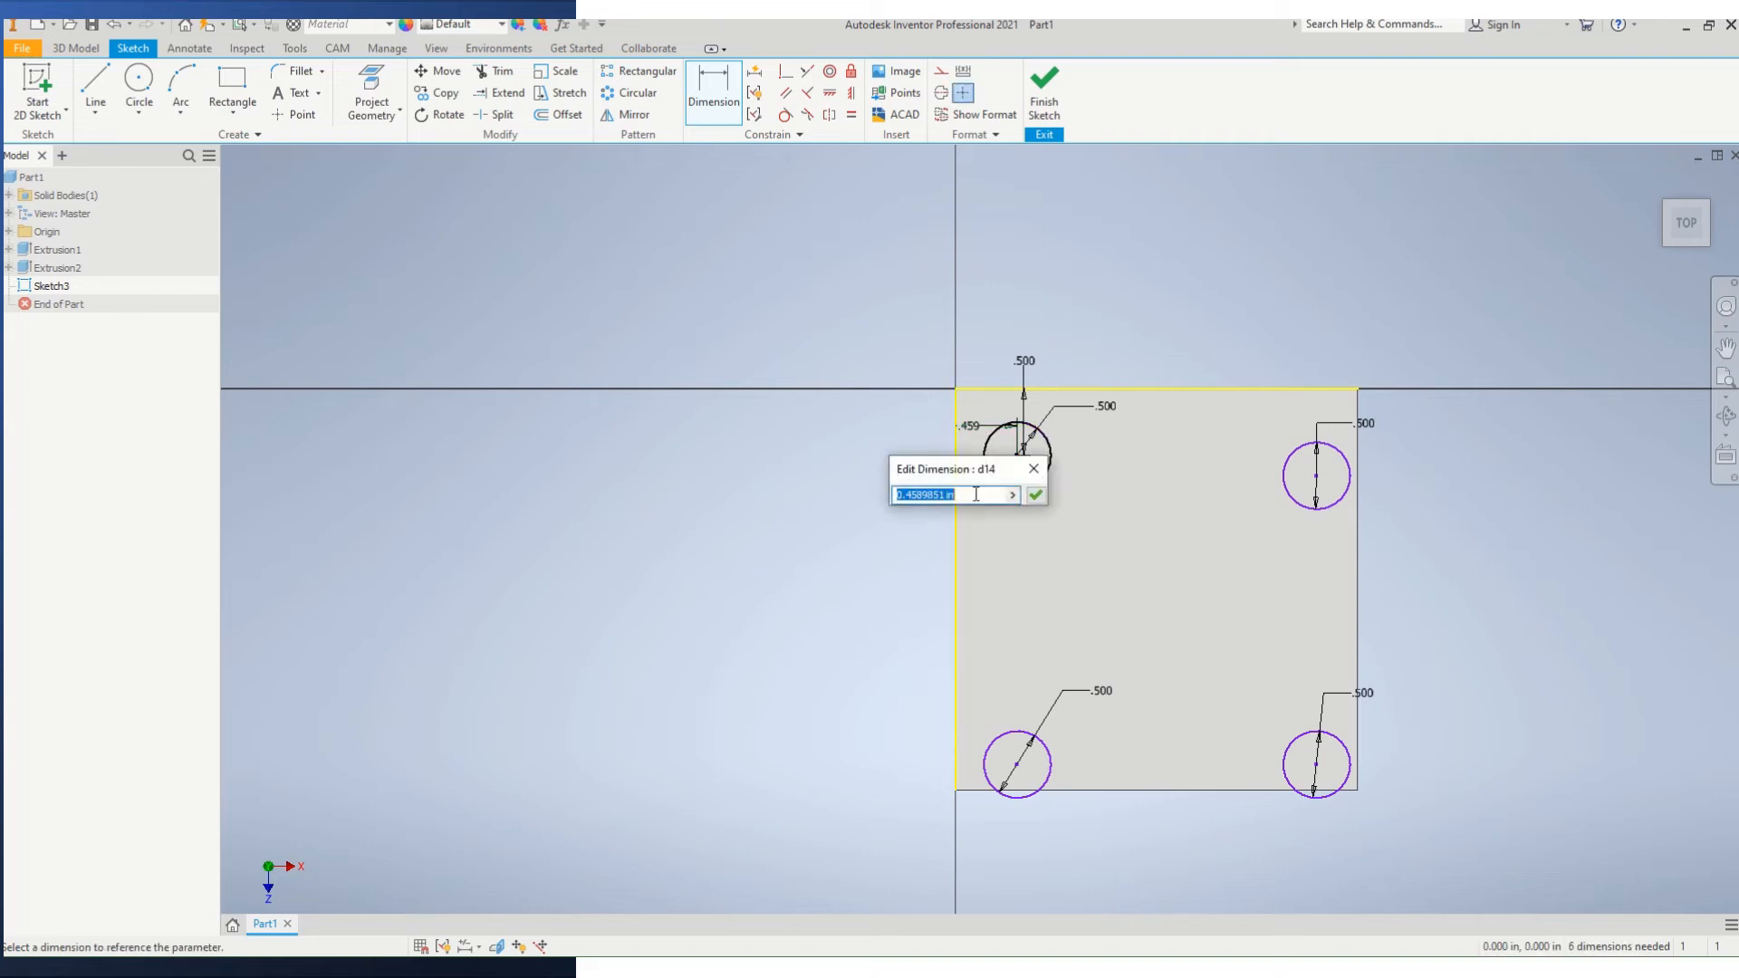
pyautogui.write('.5')
pyautogui.press('Return')
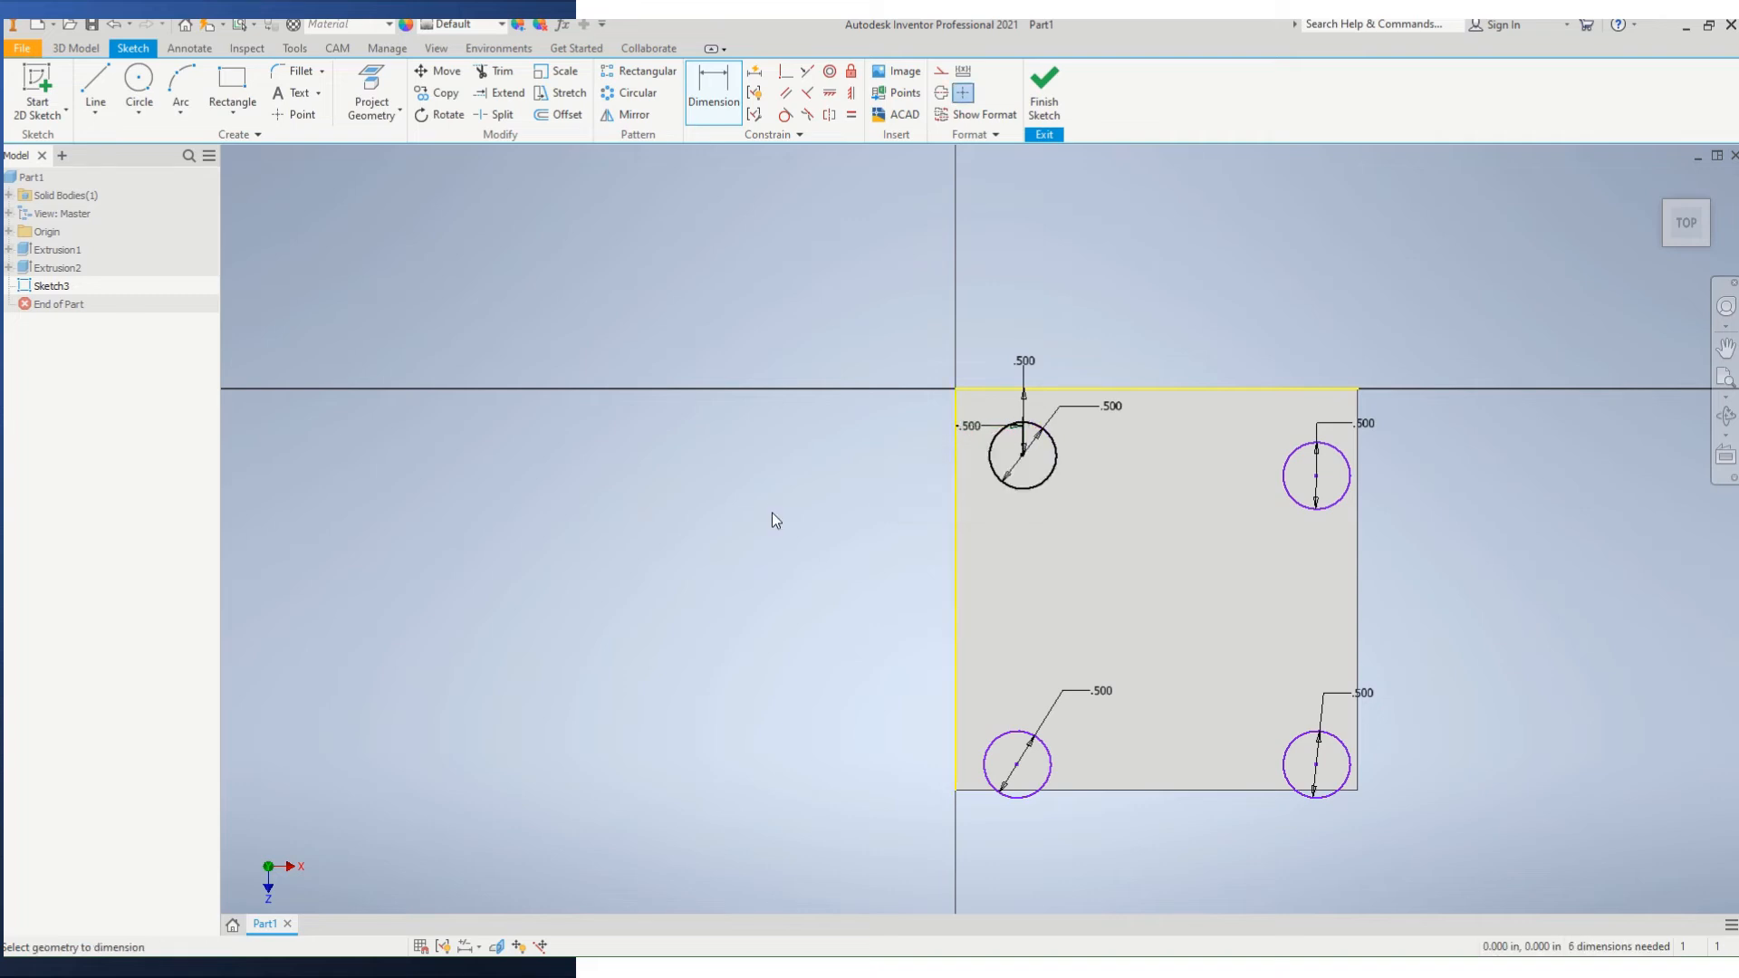
# Dimension the back-right circle's centre 0.5 in from the back edge and 0.5 in from the right edge of the top face.
pyautogui.click(1317, 476)
pyautogui.click(1319, 392)
pyautogui.click(1302, 401)
pyautogui.write('.5')
pyautogui.press('Return')
pyautogui.click(1316, 454)
pyautogui.click(1355, 441)
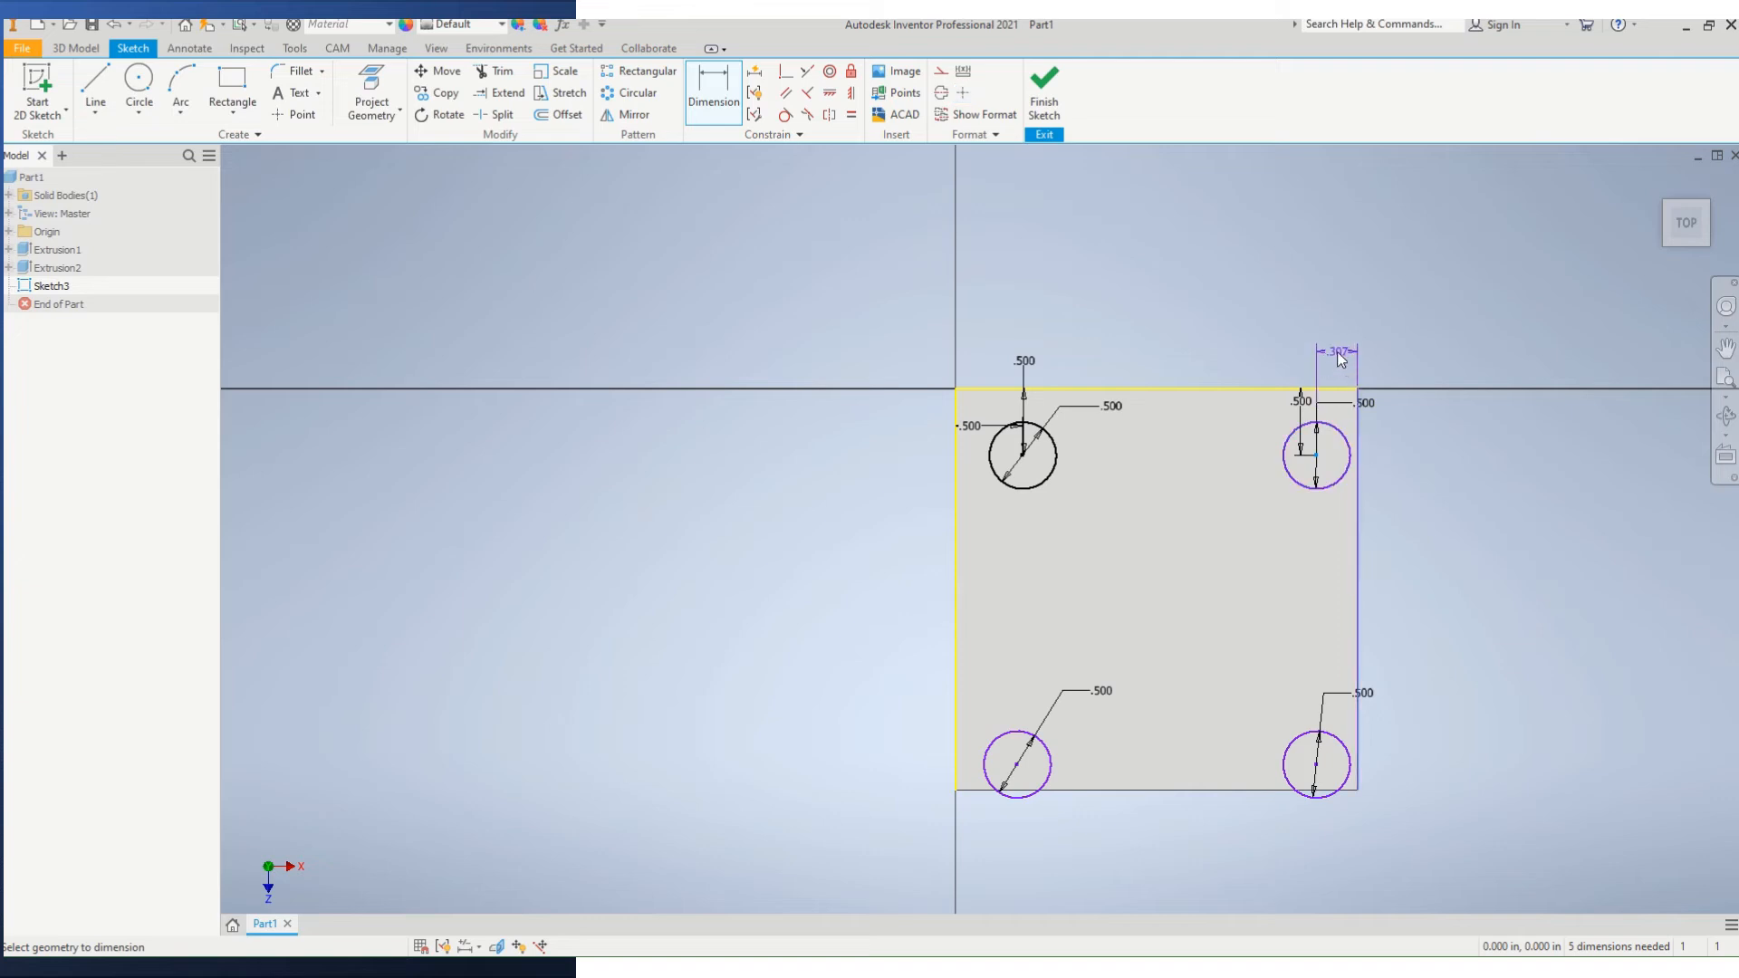
pyautogui.click(1339, 354)
pyautogui.write('.5')
pyautogui.press('Return')
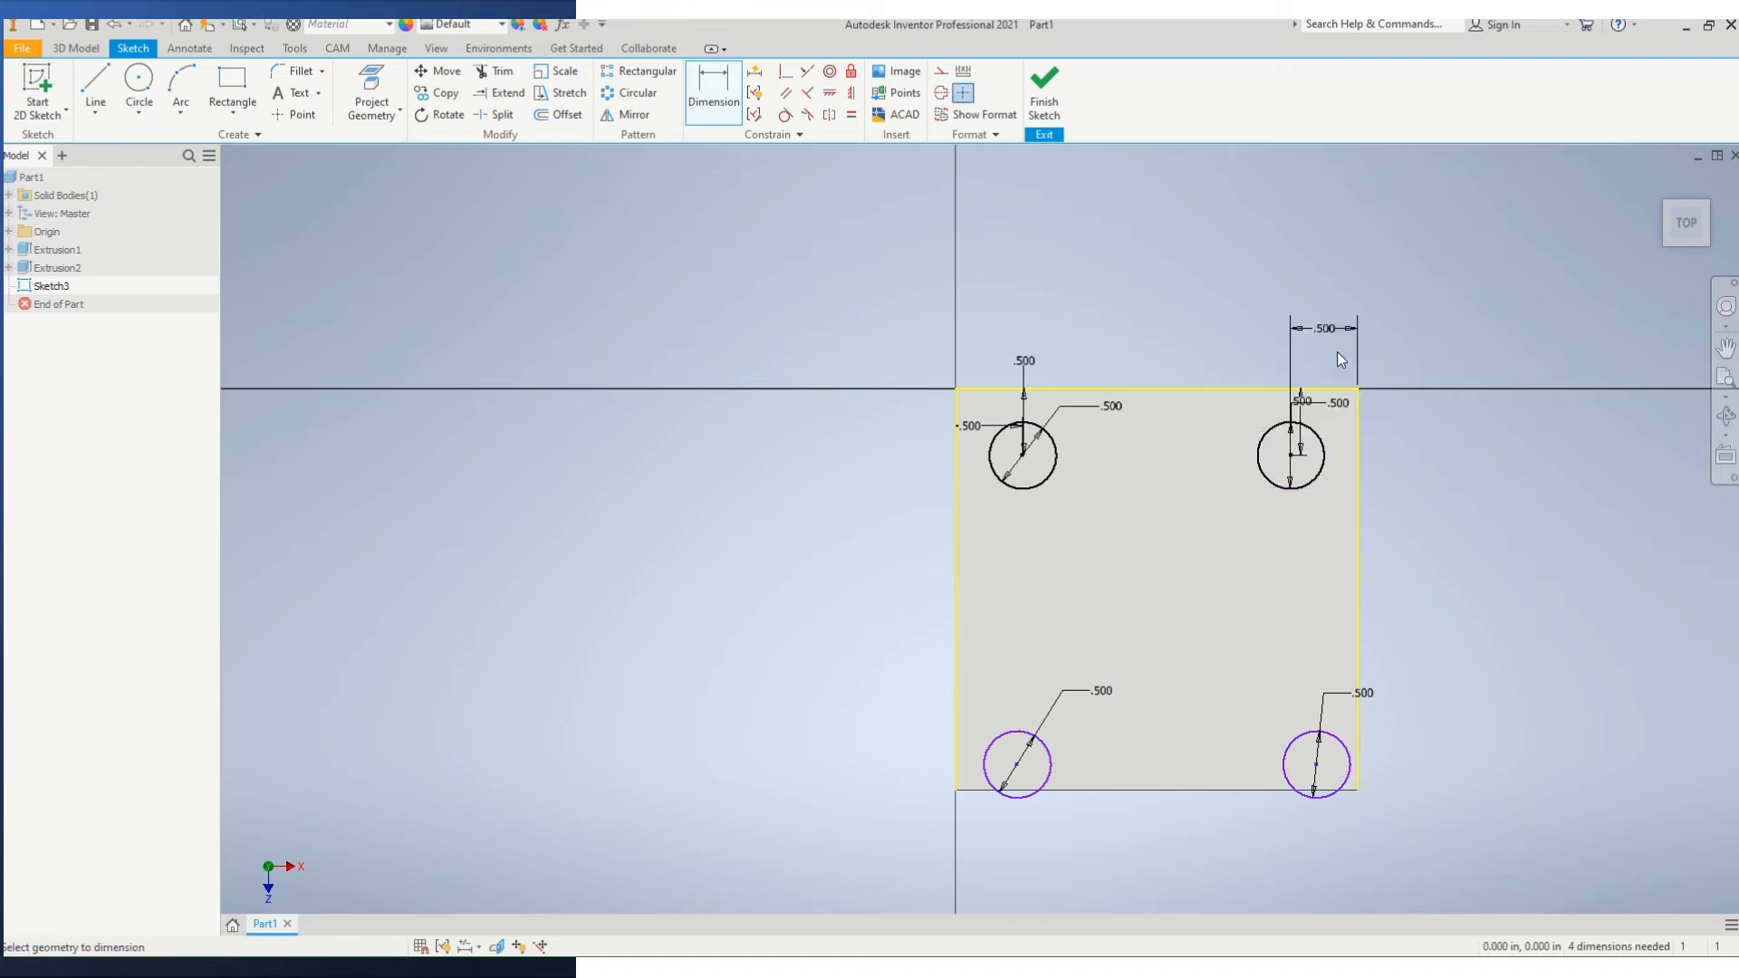
# Dimension the front-right circle's centre 0.5 in from the right edge and 0.5 in from the front edge of the top face.
pyautogui.click(1357, 748)
pyautogui.click(1396, 768)
pyautogui.write('.5')
pyautogui.press('Return')
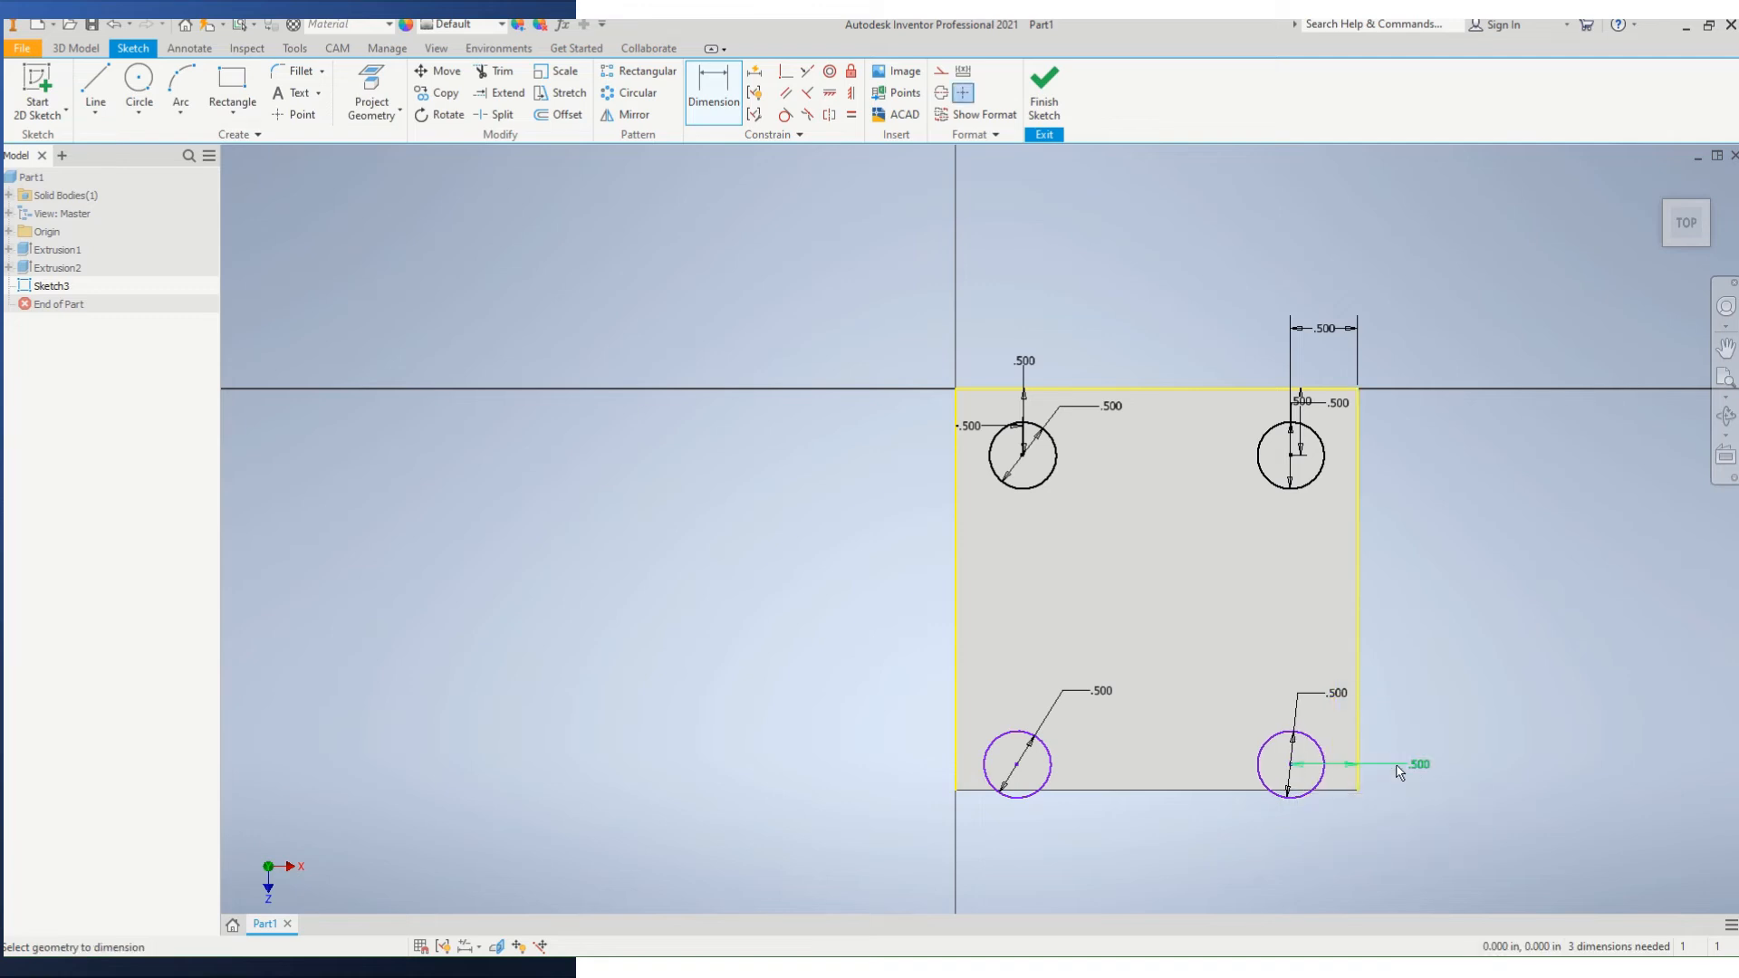
pyautogui.click(1343, 791)
pyautogui.click(1379, 737)
pyautogui.write('.')
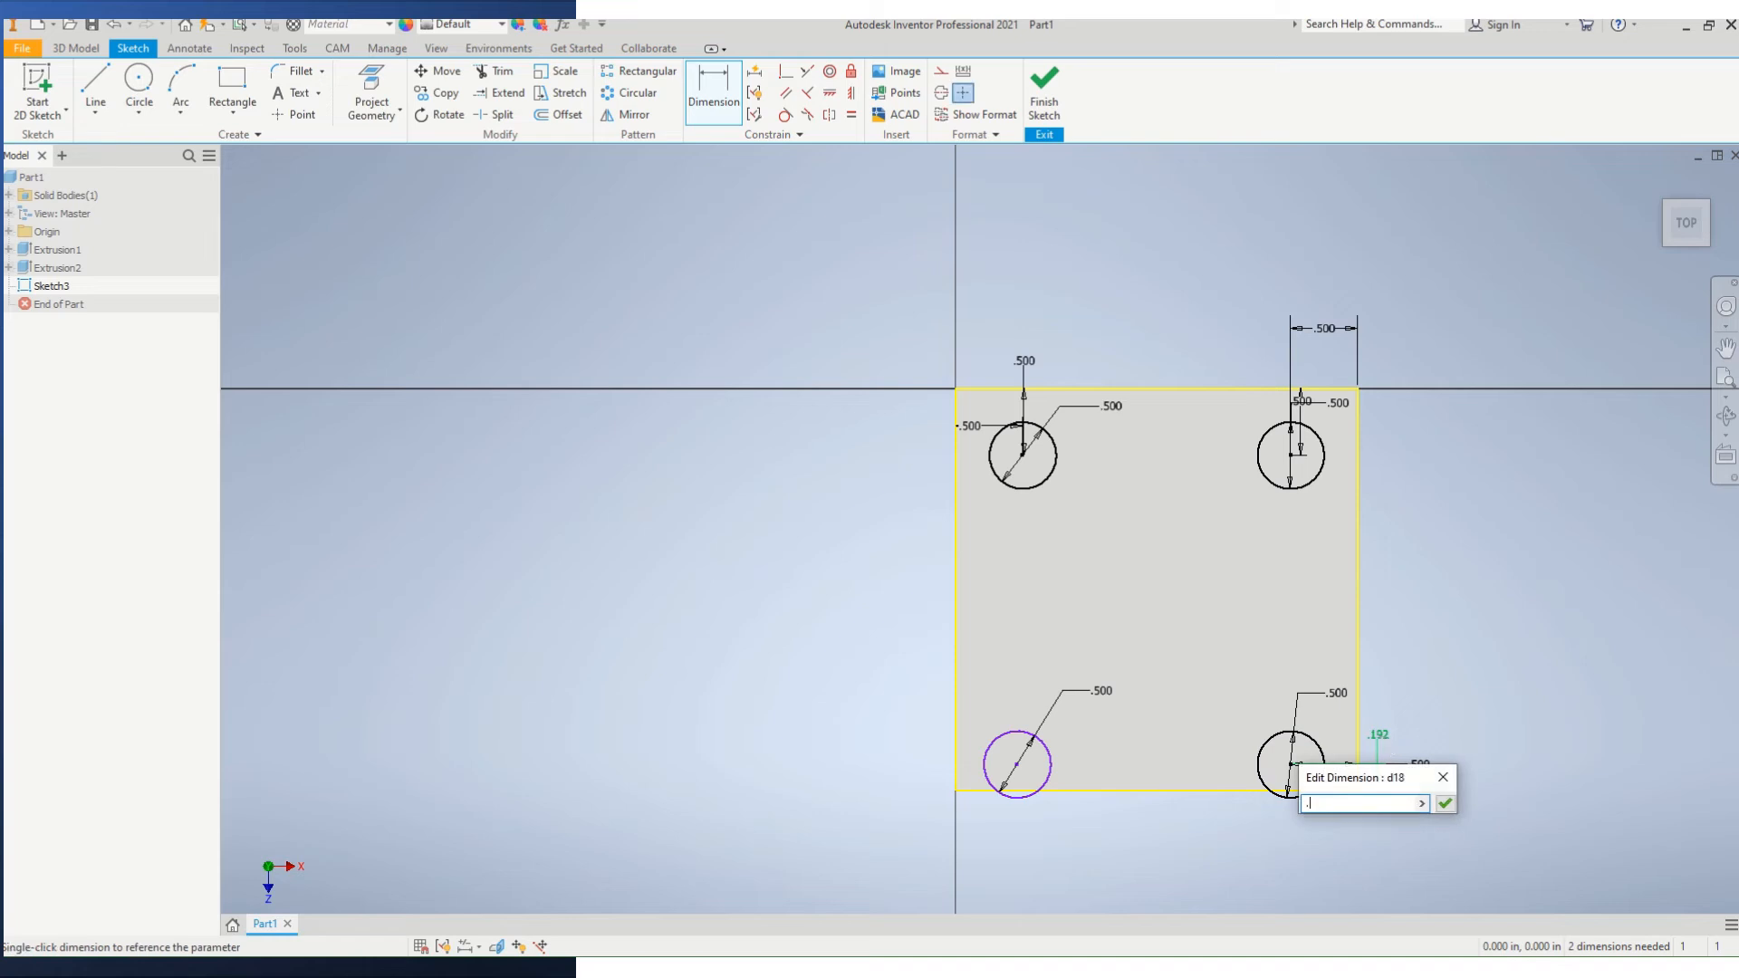
pyautogui.write('5')
pyautogui.press('Return')
# Dimension the front-left circle's centre 0.5 in from the front and left edges of the top face, and finish the sketch.
pyautogui.click(1015, 764)
pyautogui.click(1087, 790)
pyautogui.click(1091, 768)
pyautogui.write('.5')
pyautogui.press('Return')
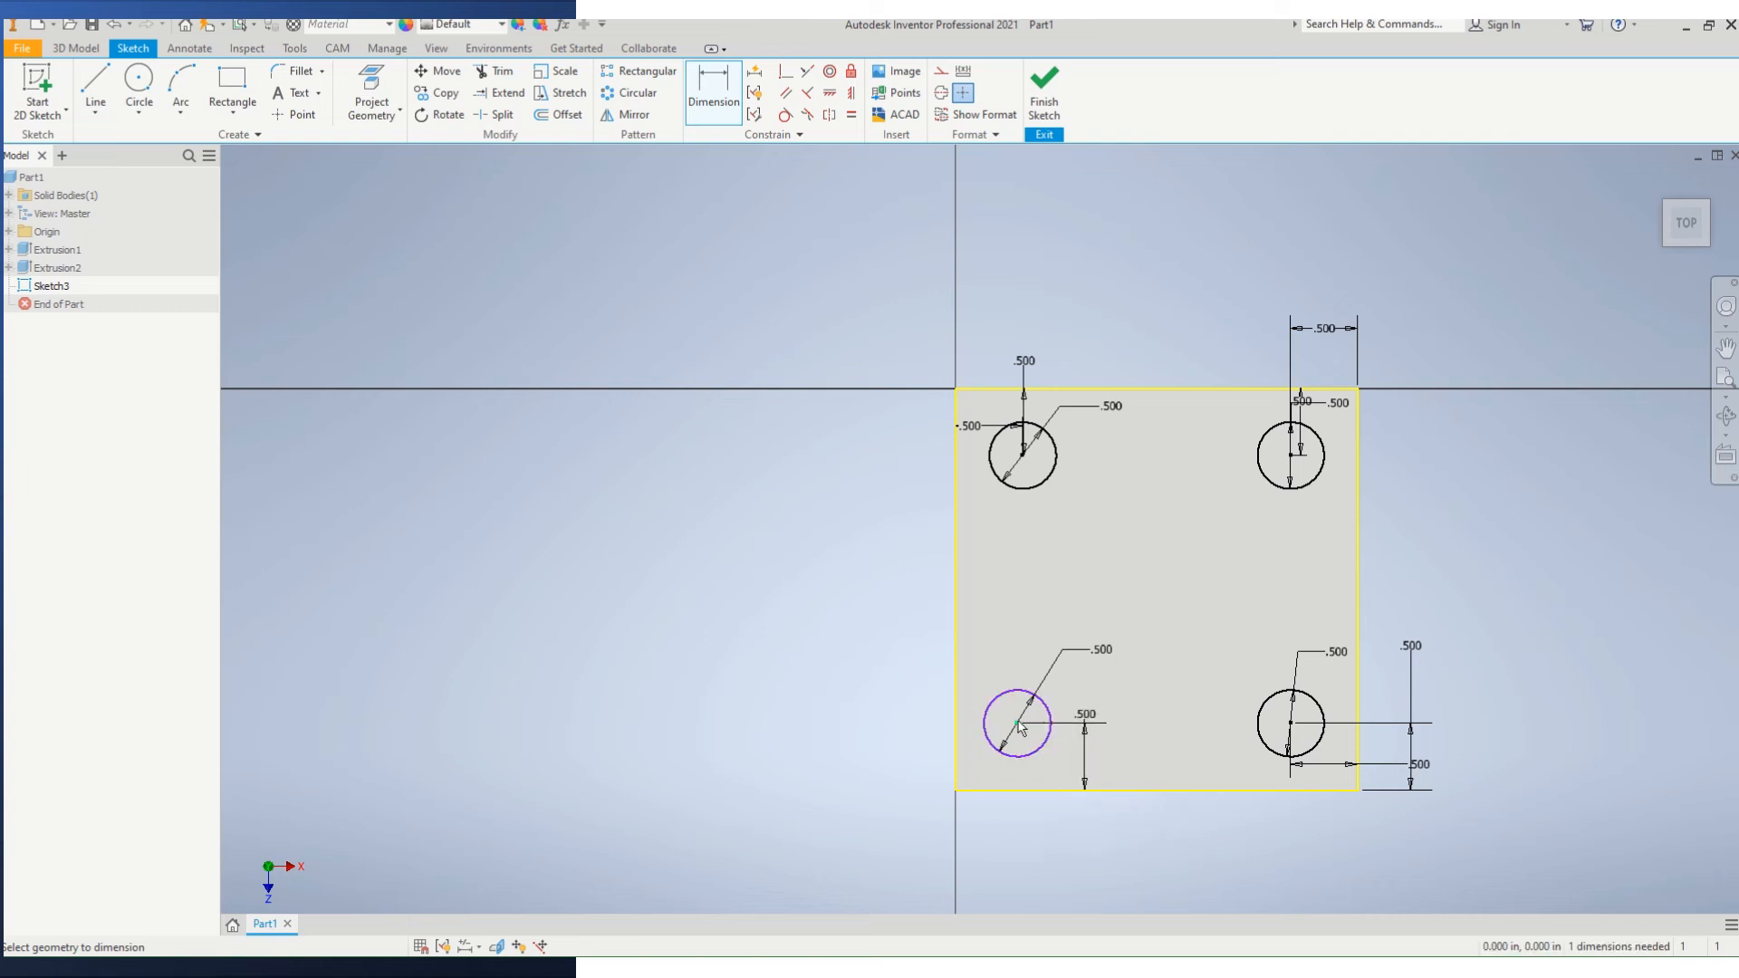
pyautogui.click(962, 704)
pyautogui.click(982, 668)
pyautogui.write('.5')
pyautogui.press('Return')
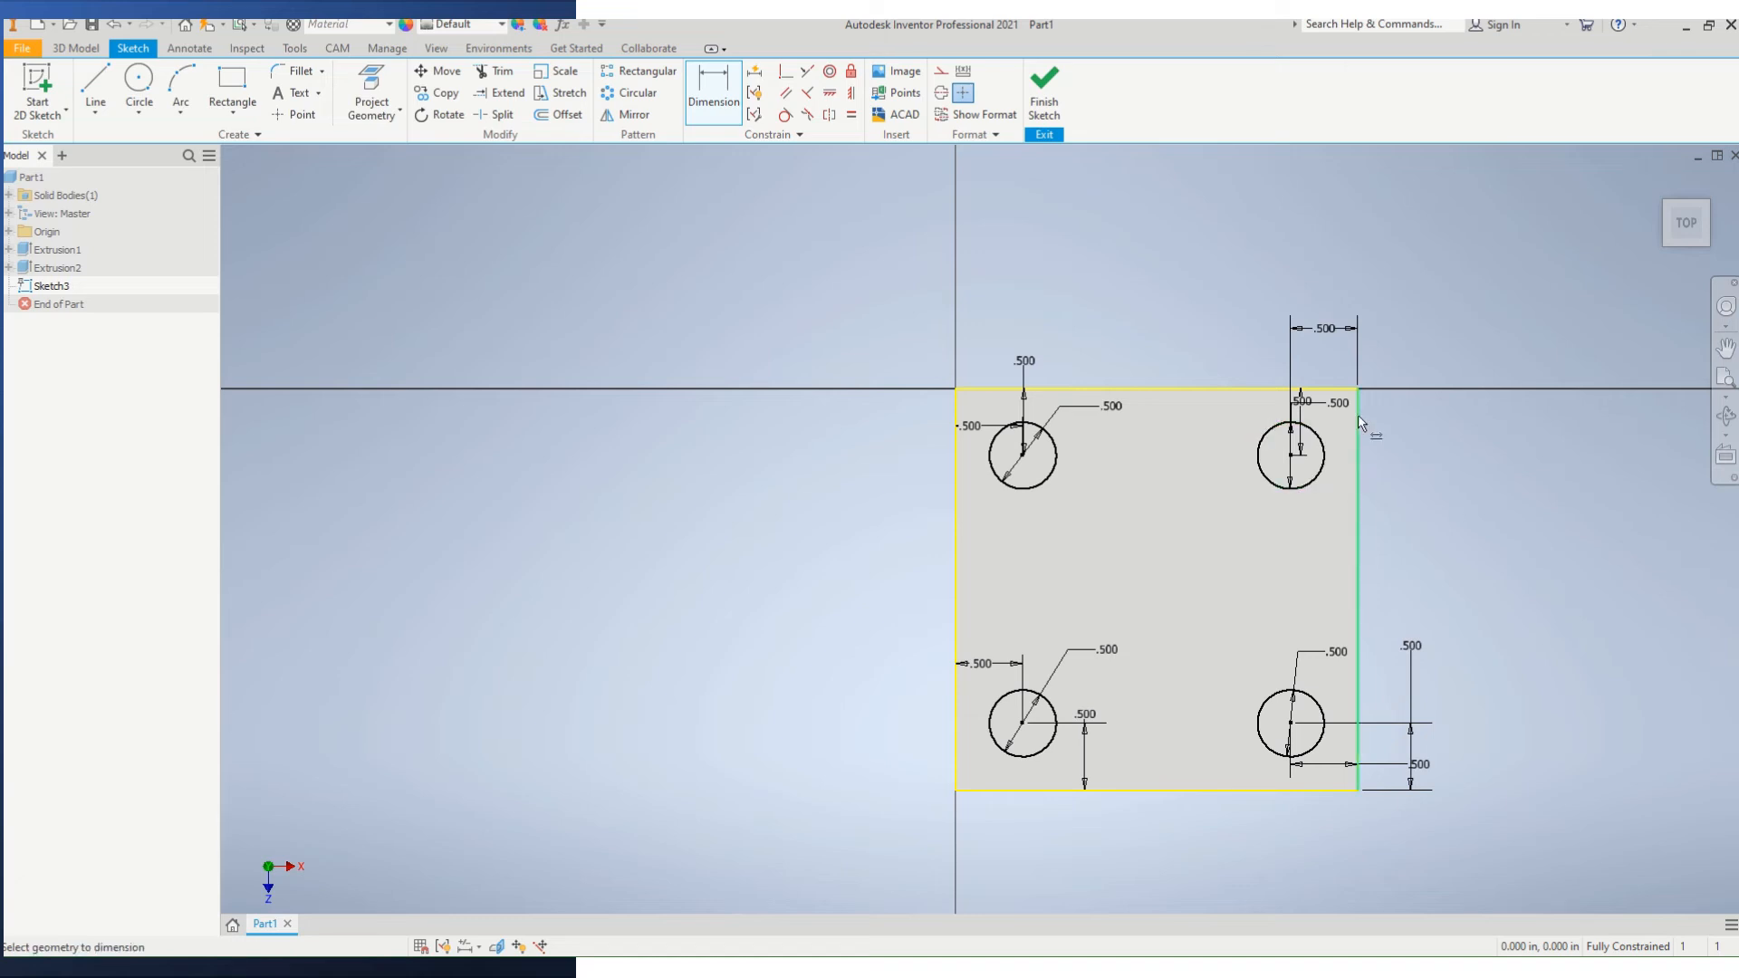
pyautogui.click(1043, 91)
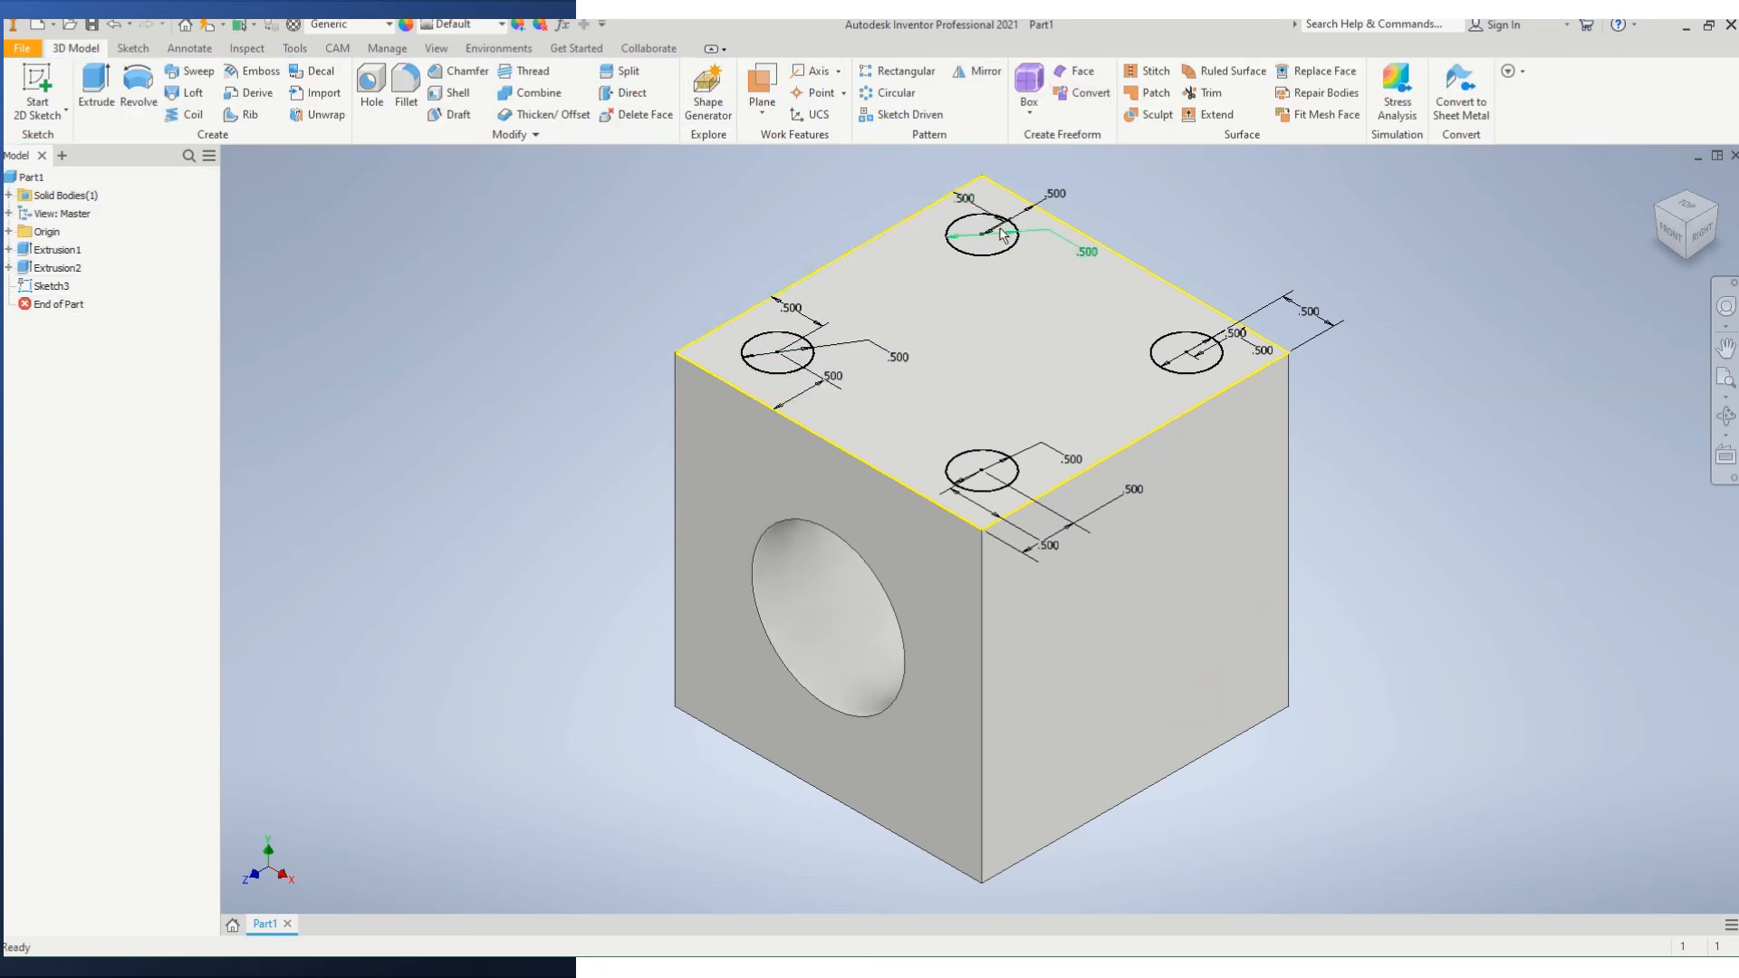
pyautogui.click(95, 91)
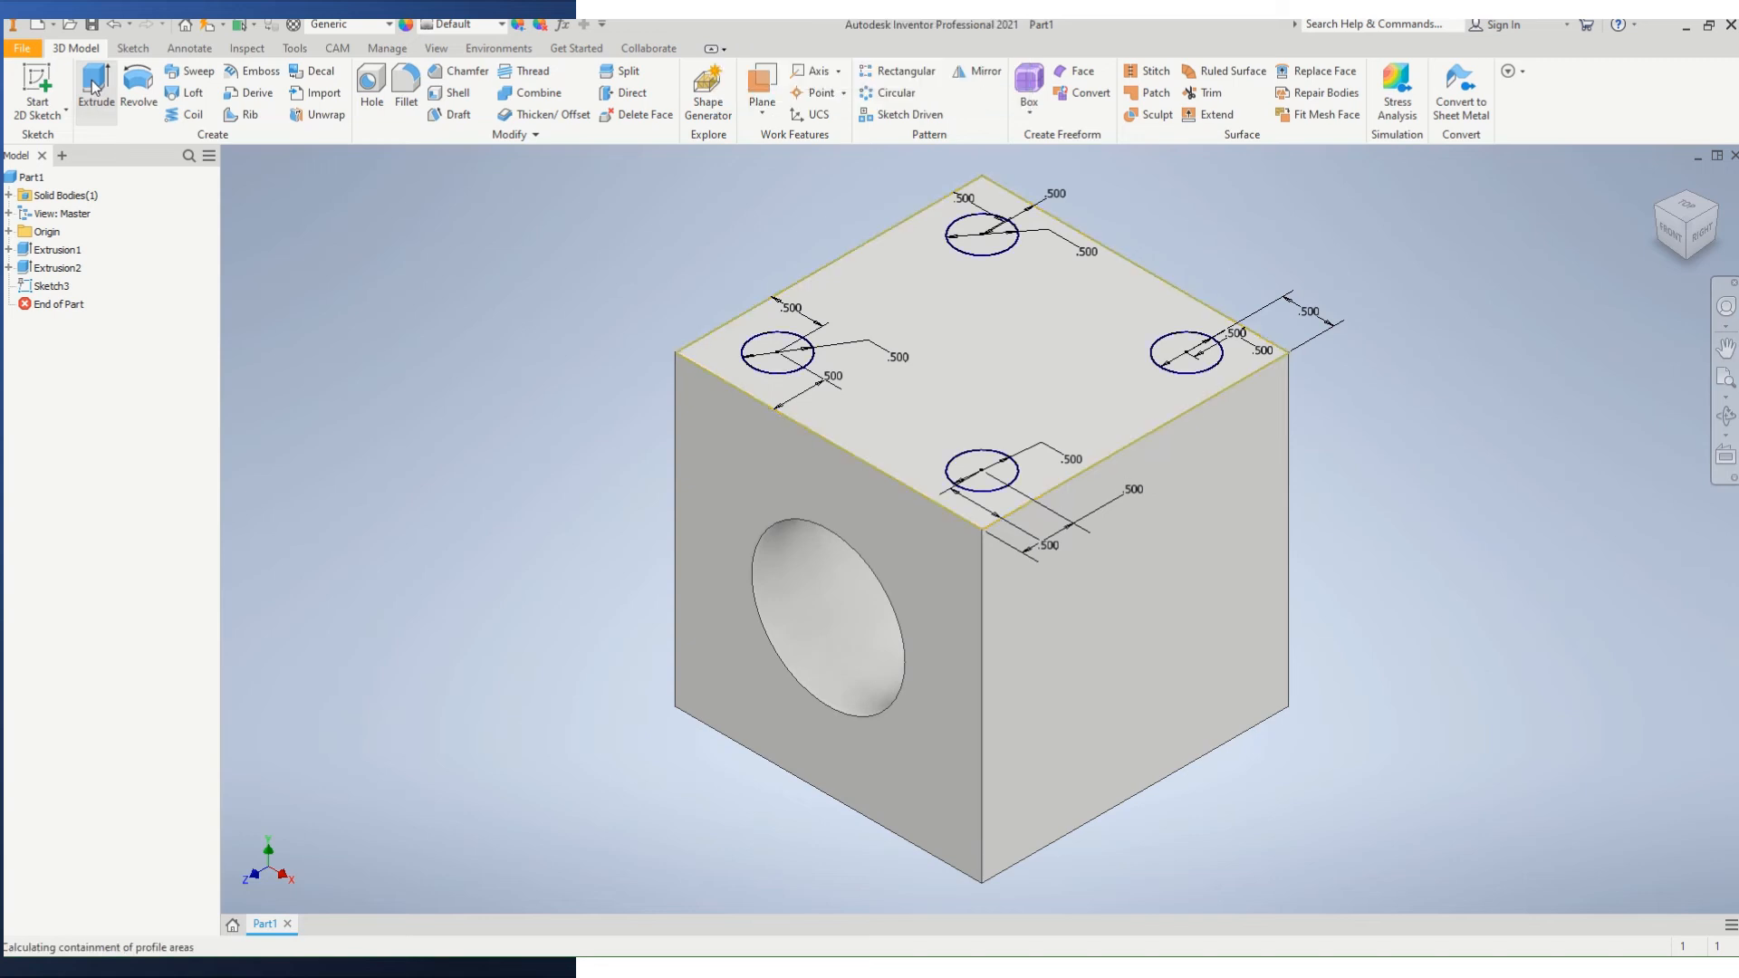
pyautogui.click(777, 351)
pyautogui.click(978, 235)
pyautogui.click(1187, 324)
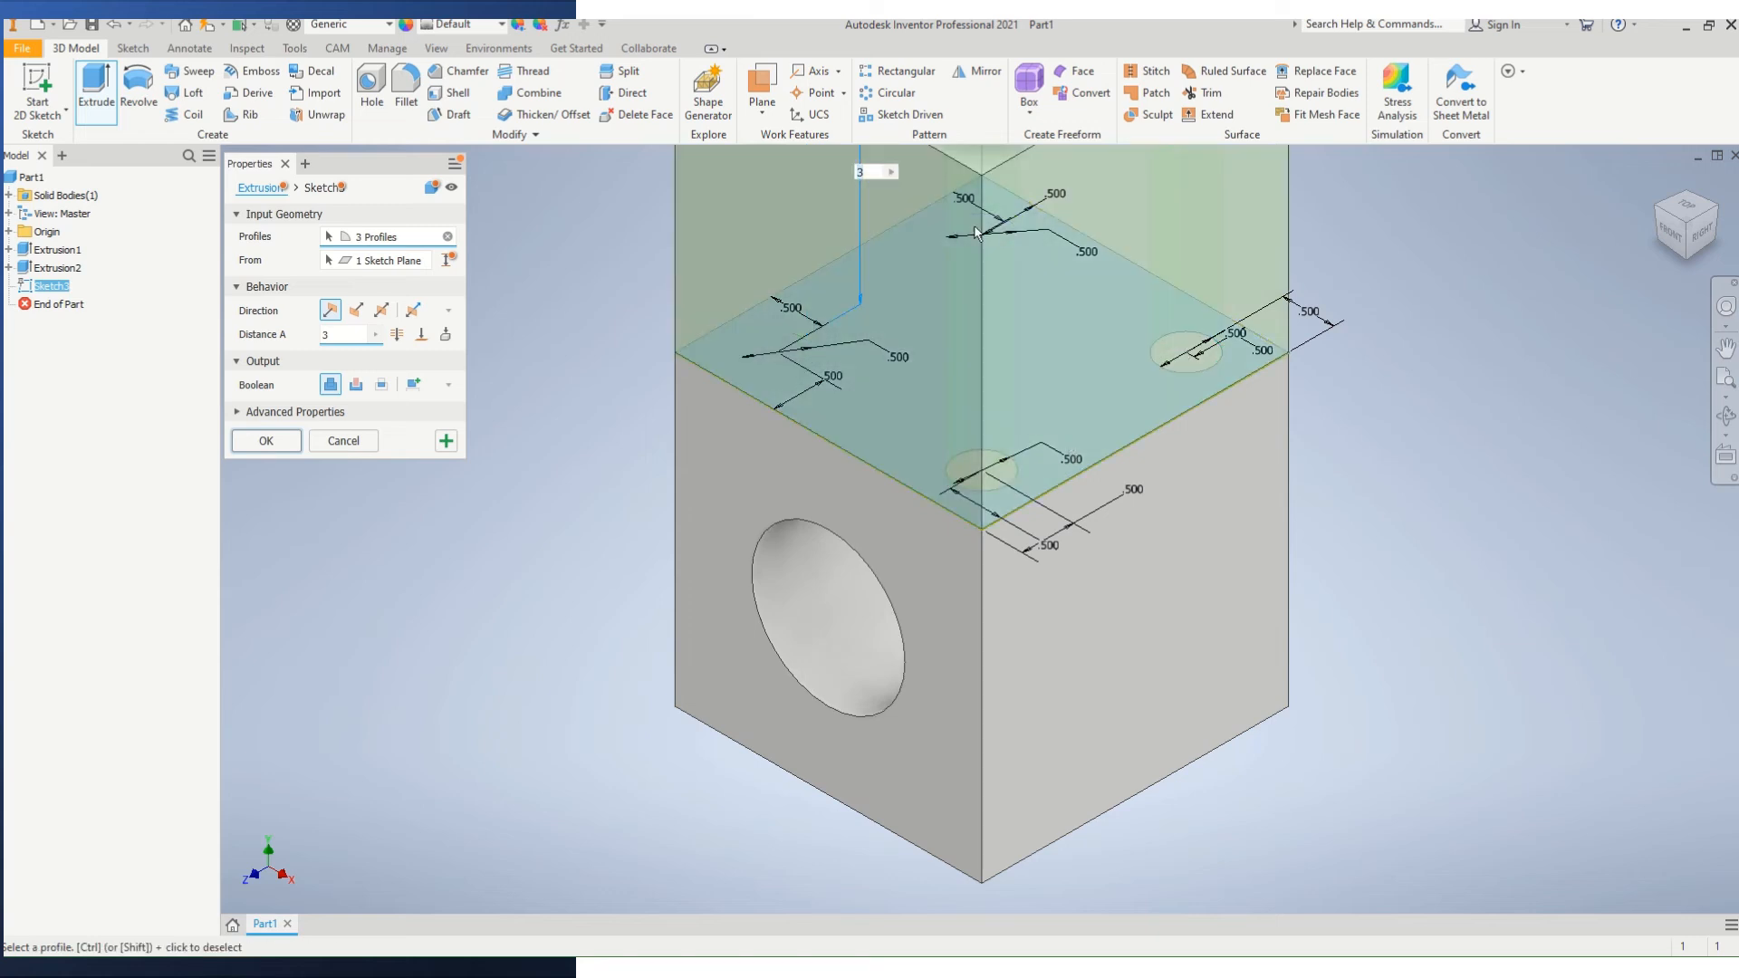
pyautogui.click(366, 435)
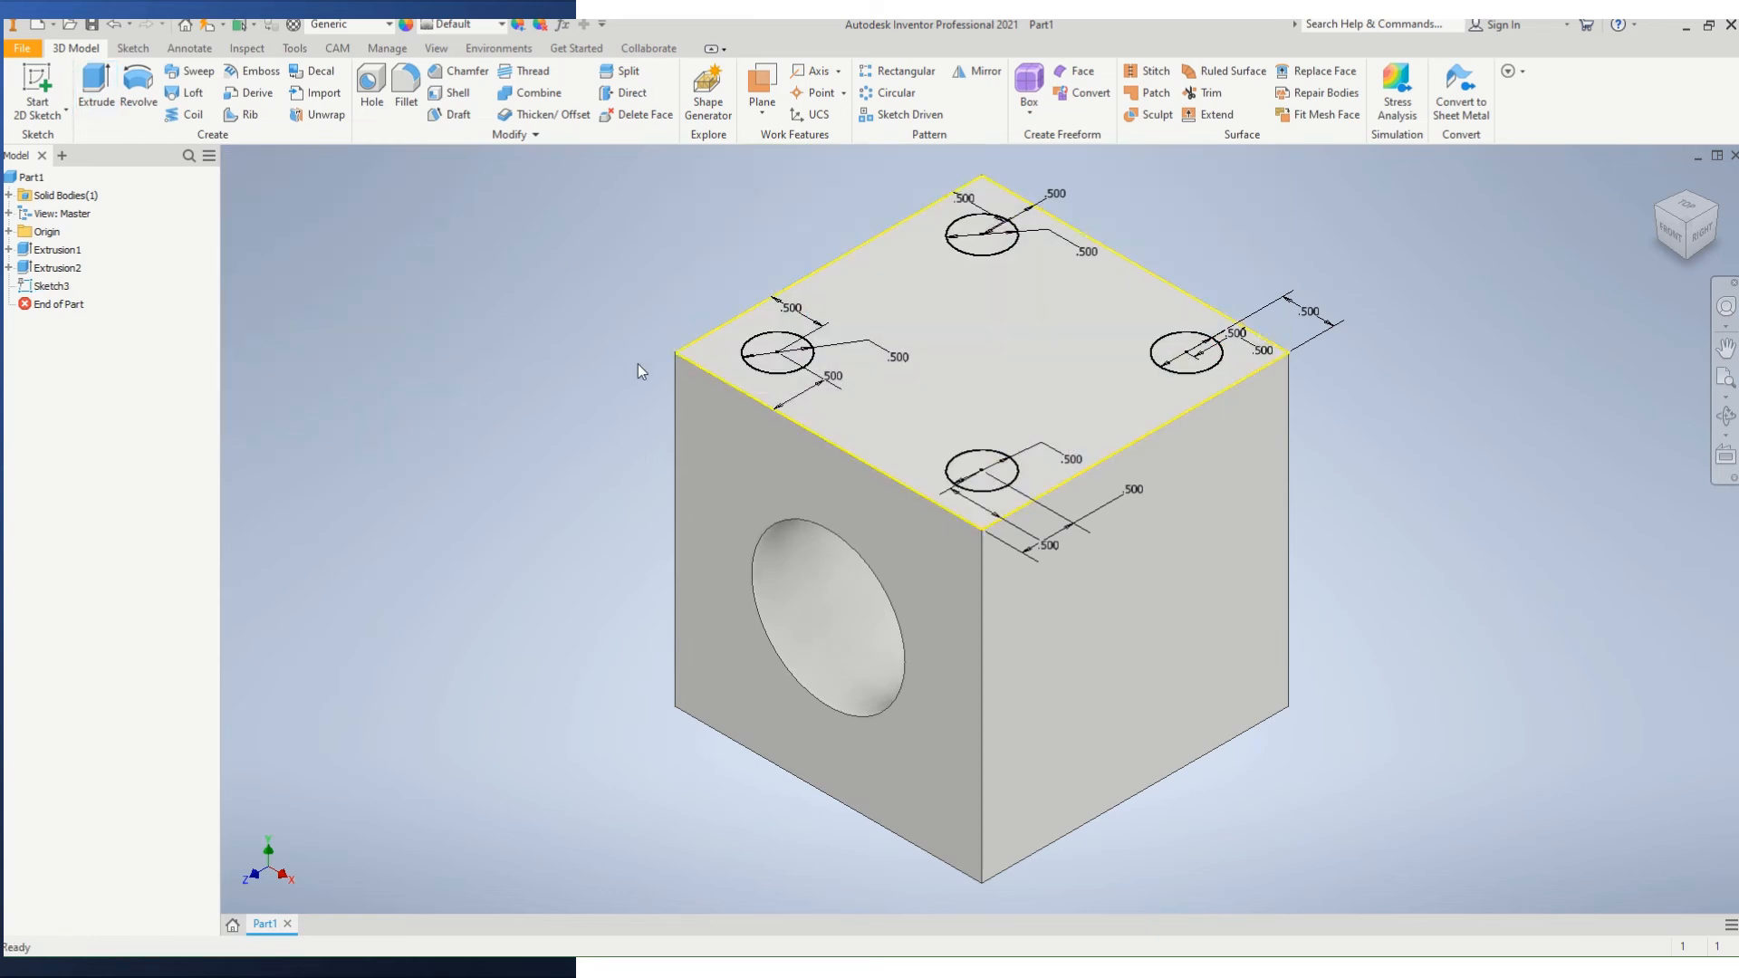
# Extrude the four circles on the cube's top face 0.5 in upward as joined cylindrical pegs.
pyautogui.click(773, 349)
pyautogui.press('e')
pyautogui.click(779, 353)
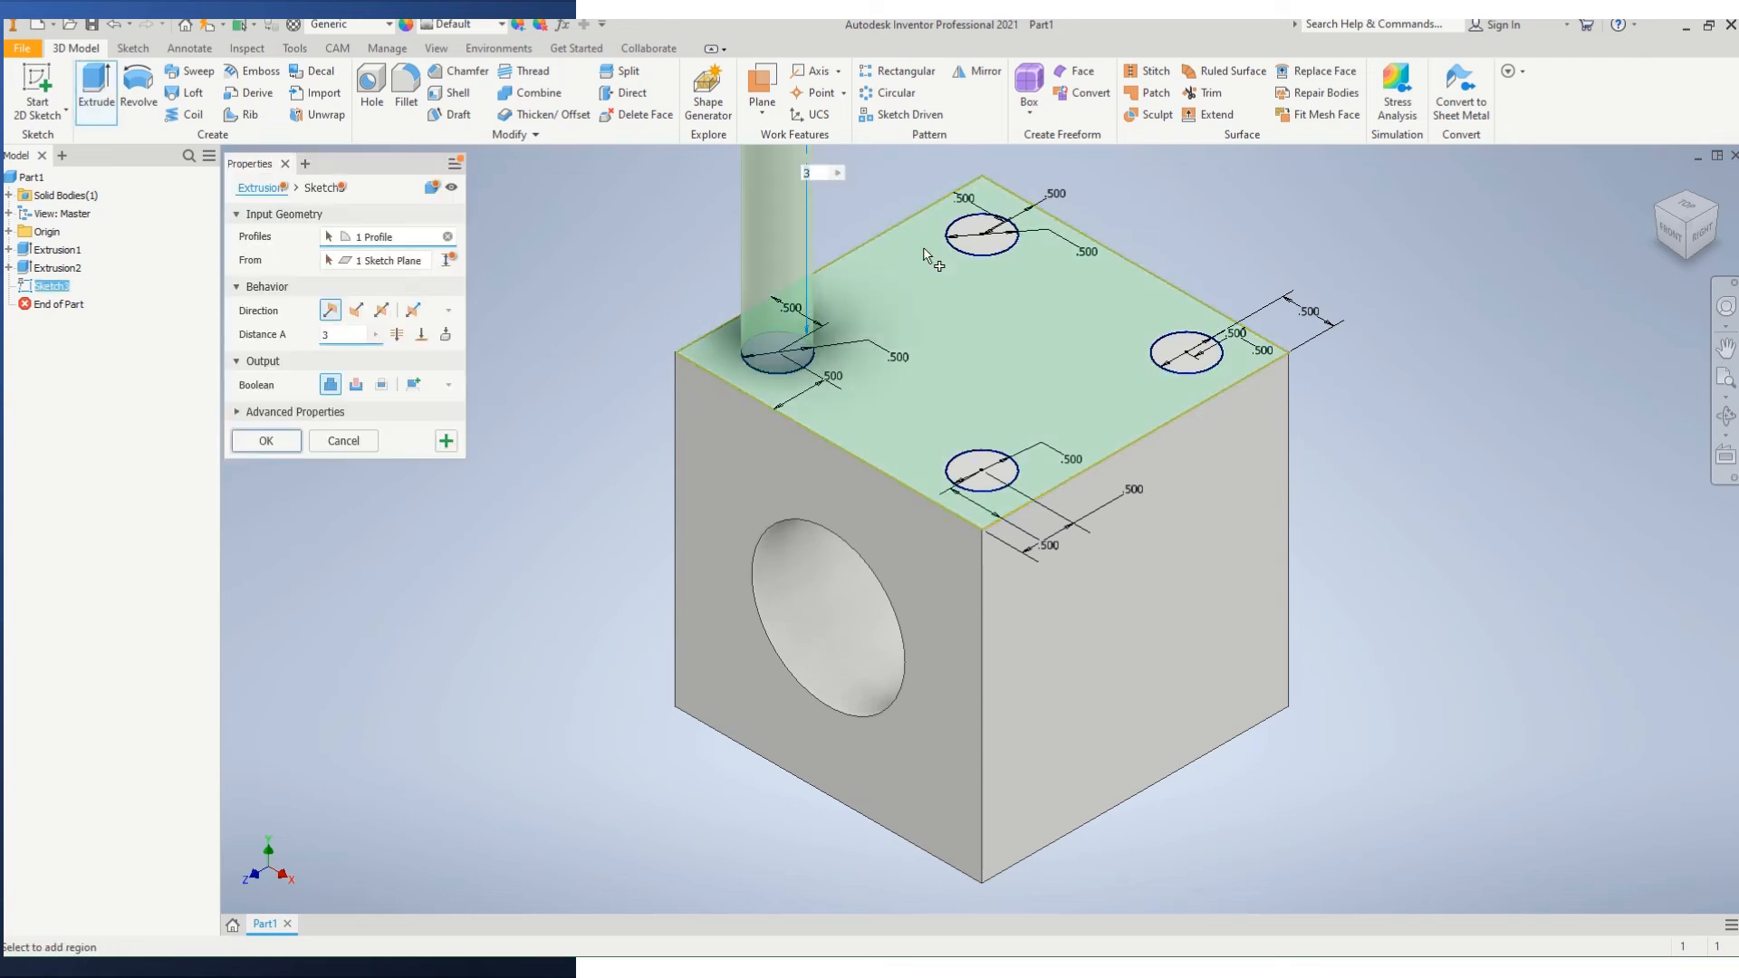
pyautogui.click(982, 234)
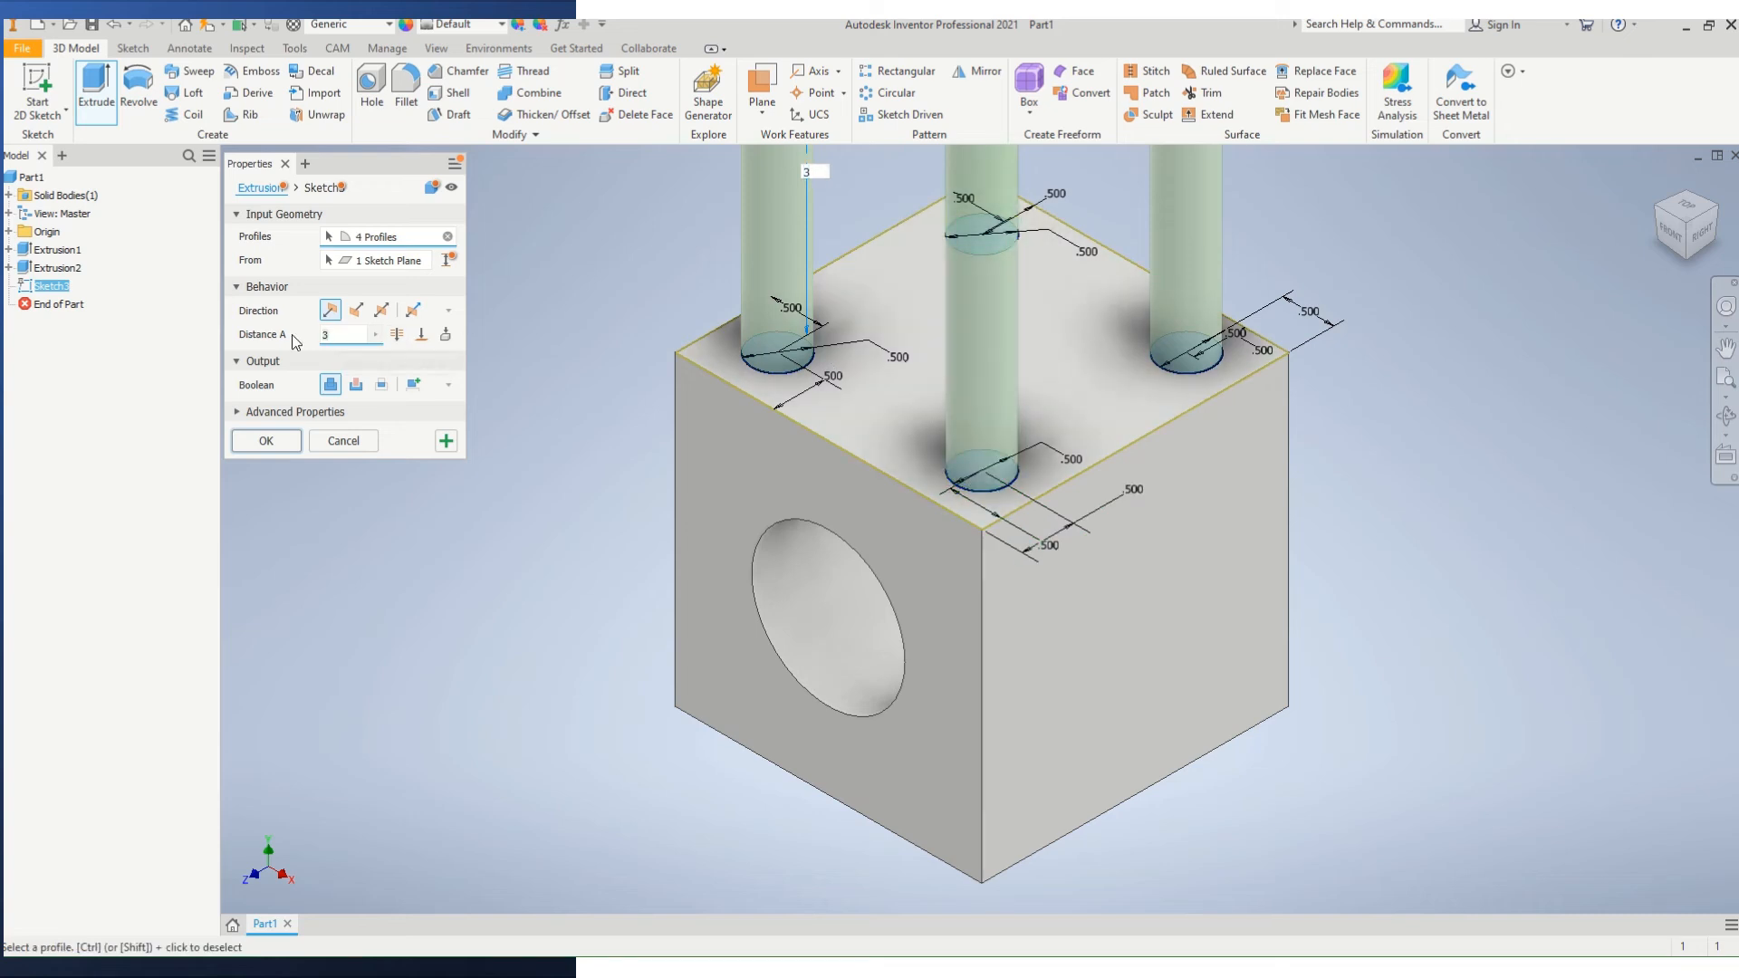
pyautogui.click(342, 335)
pyautogui.press('BackSpace')
pyautogui.write('.5')
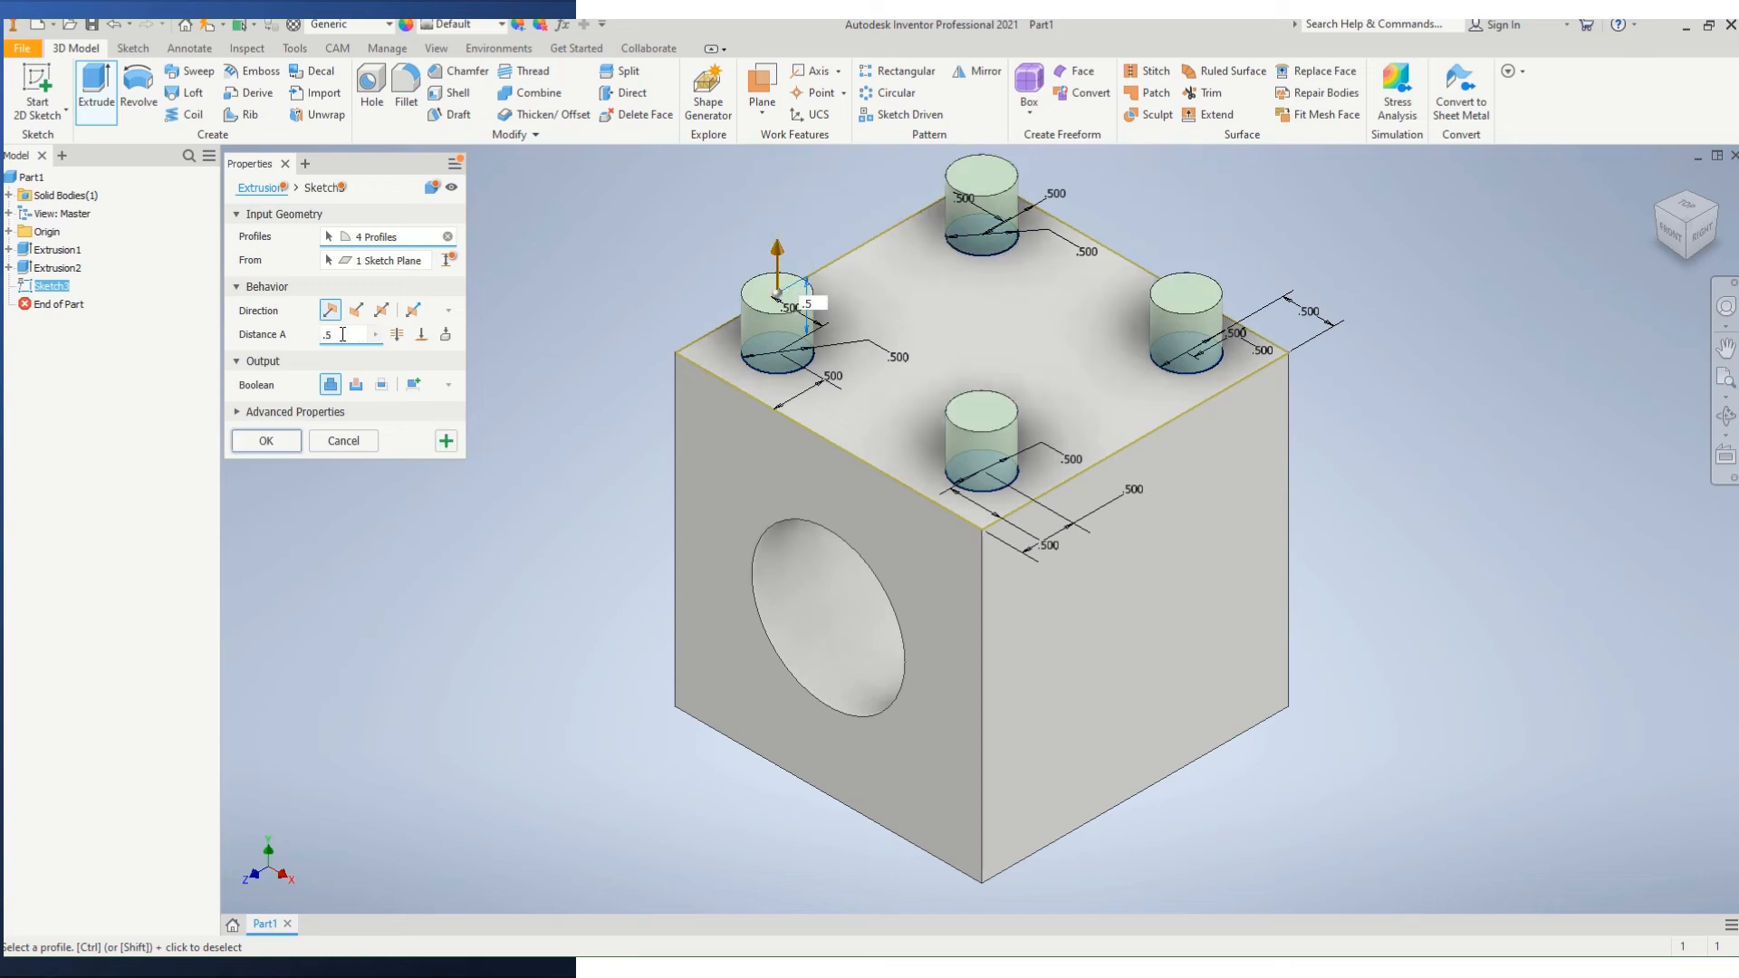
pyautogui.click(266, 441)
pyautogui.moveTo(1673, 232)
pyautogui.mouseDown()
pyautogui.moveTo(1675, 277)
pyautogui.moveTo(1503, 285)
pyautogui.mouseUp()
pyautogui.moveTo(981, 500)
pyautogui.keyDown('shift'); pyautogui.mouseDown(button='middle')
pyautogui.moveTo(951, 507)
pyautogui.moveTo(1177, 509)
pyautogui.moveTo(1177, 534)
pyautogui.moveTo(915, 561)
pyautogui.moveTo(933, 661)
pyautogui.moveTo(797, 743)
pyautogui.moveTo(820, 765)
pyautogui.mouseUp(button='middle'); pyautogui.keyUp('shift')
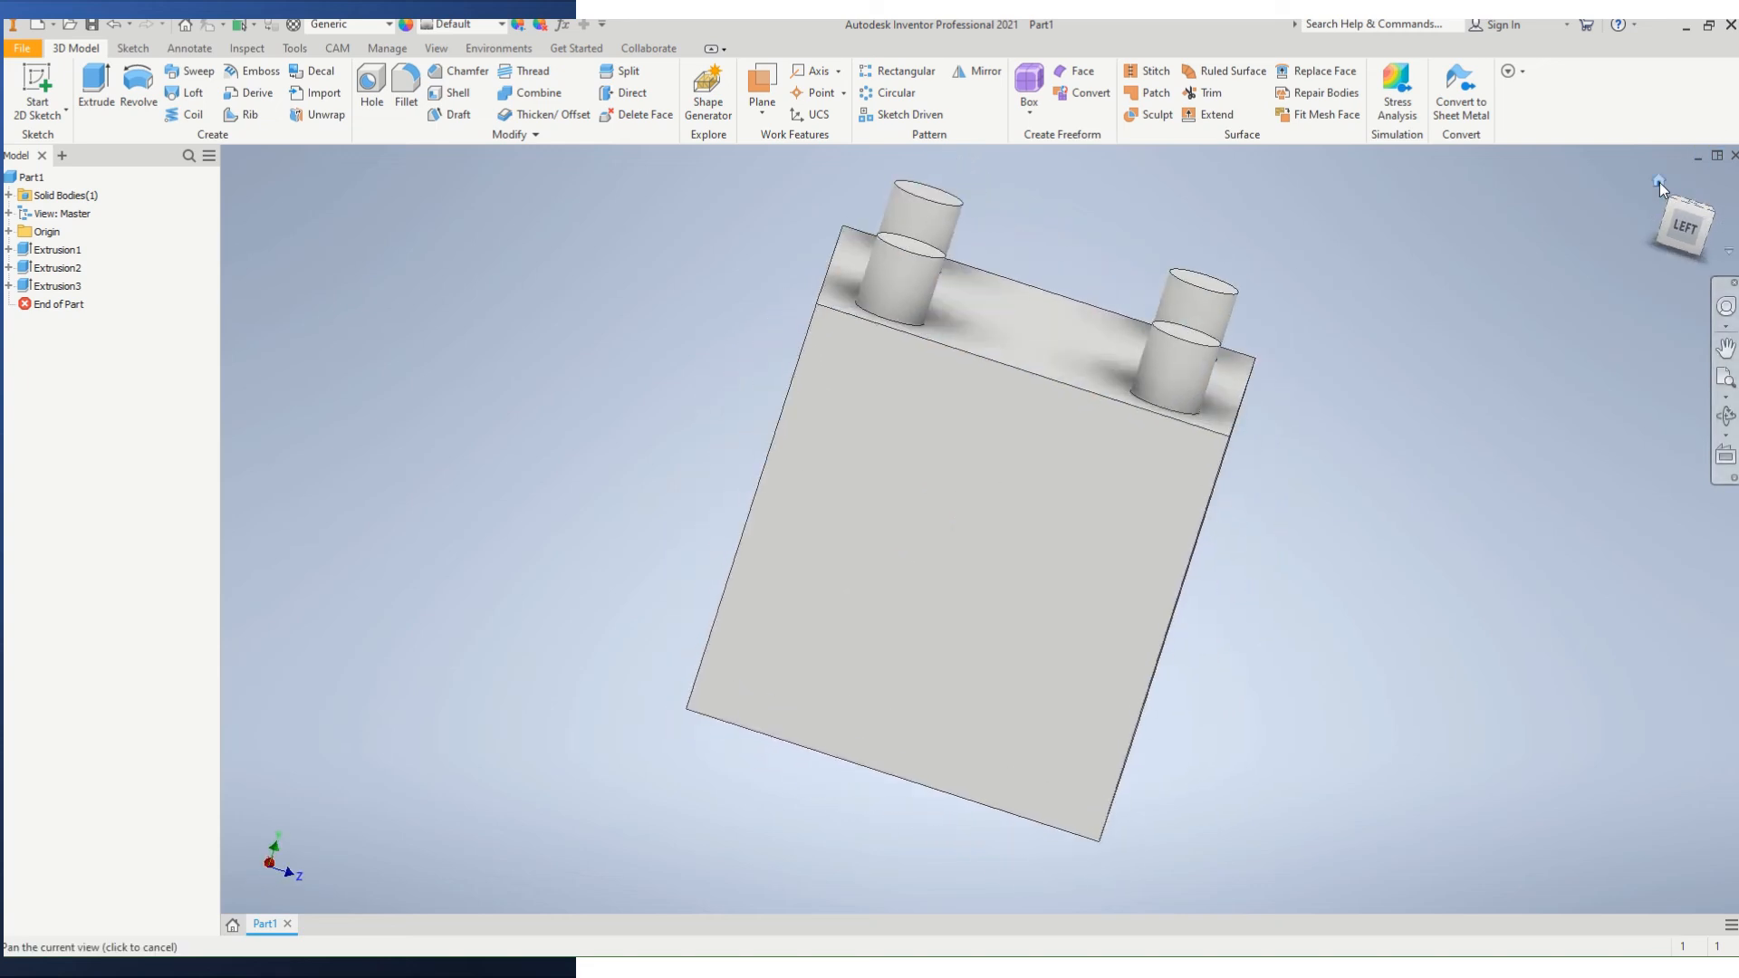
pyautogui.click(1659, 182)
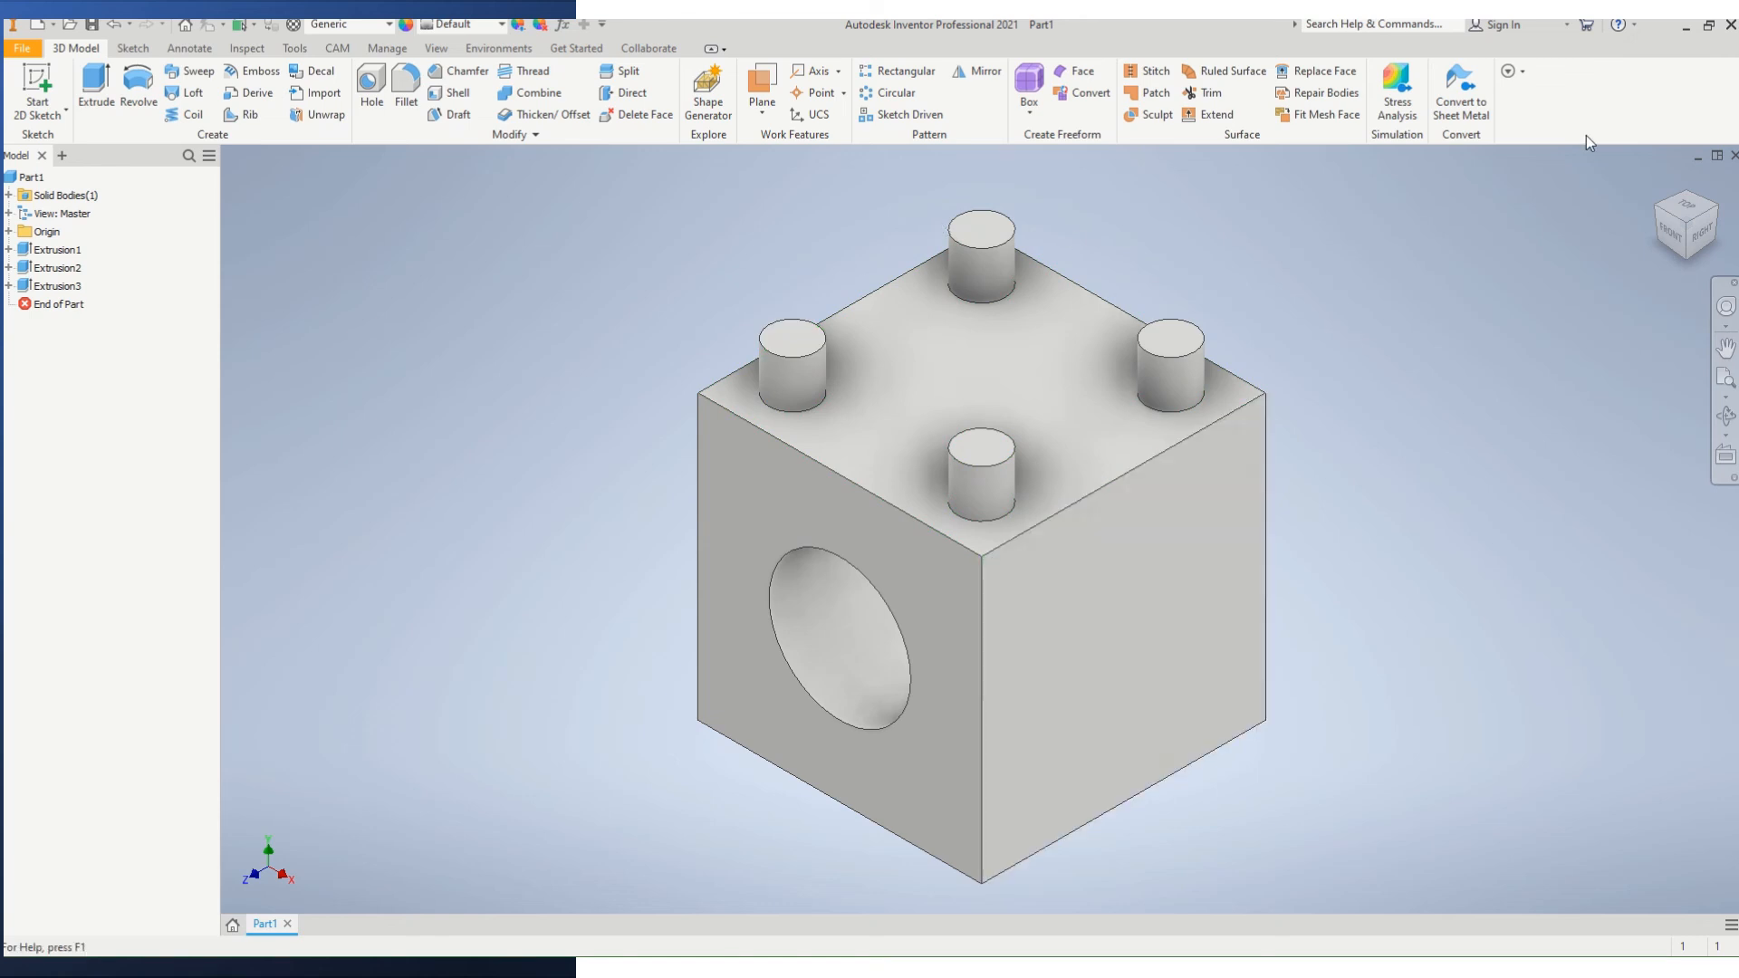
pyautogui.click(1671, 234)
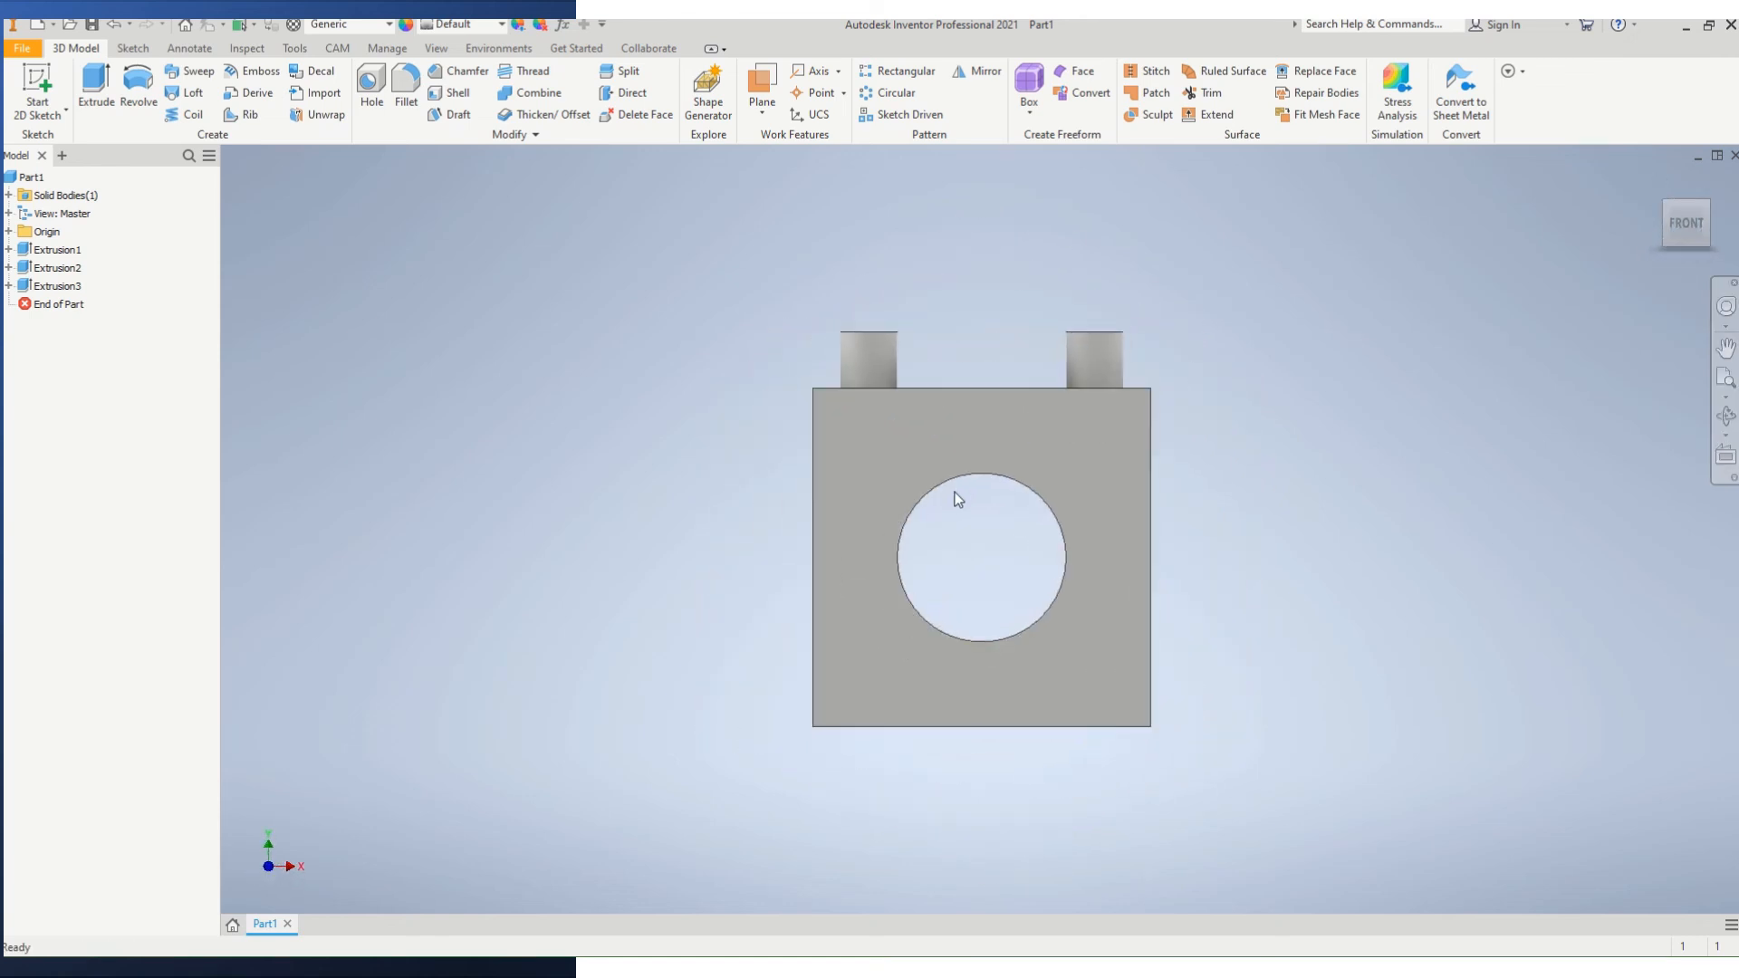
pyautogui.click(1658, 182)
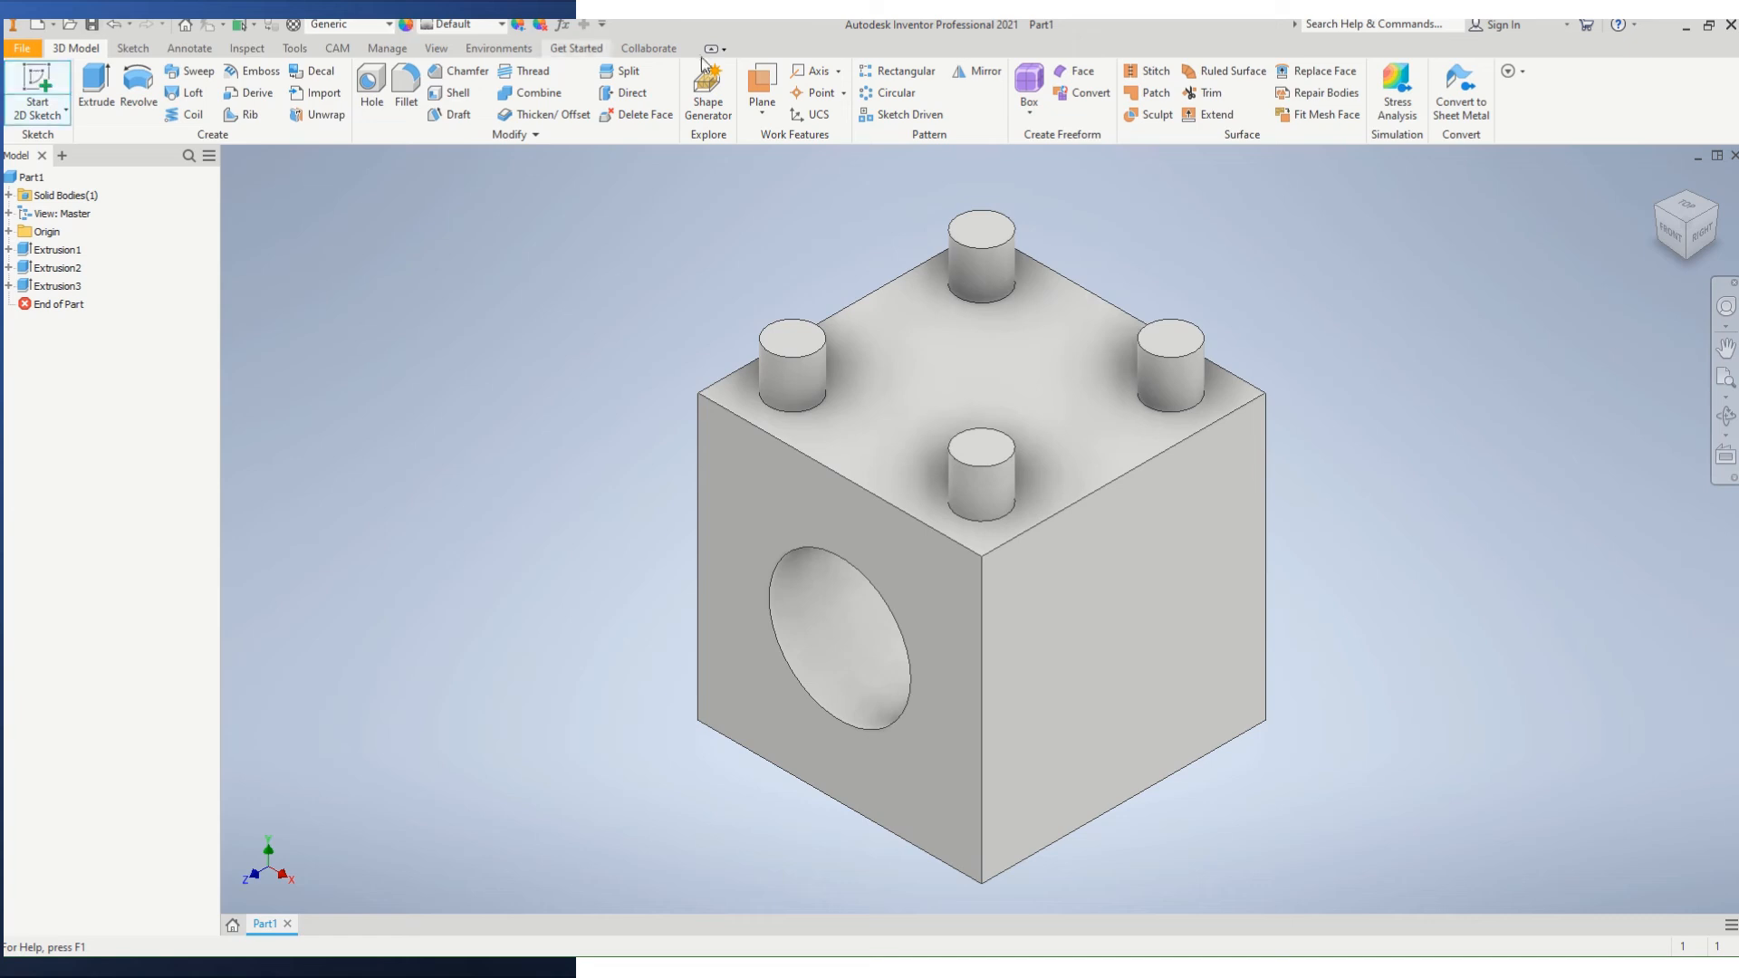
# Start a sketch on the cube's right face and draw a rectangle about 0.2 in inside the face's edges.
pyautogui.click(1152, 536)
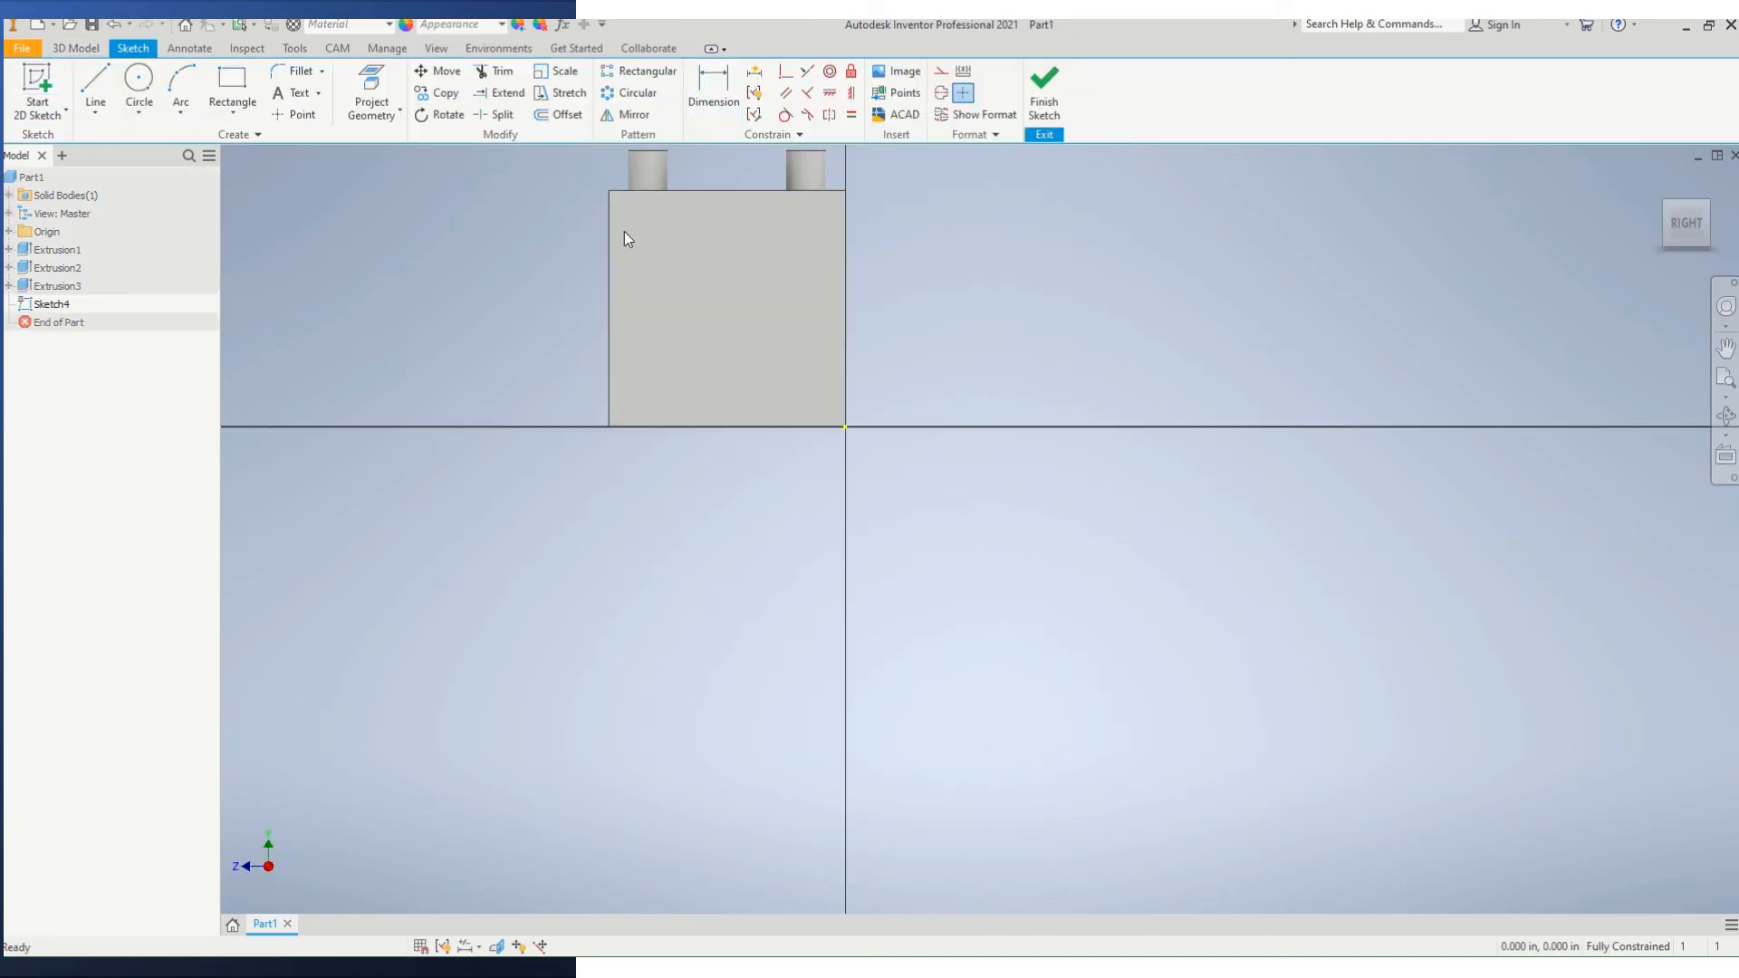
pyautogui.click(231, 83)
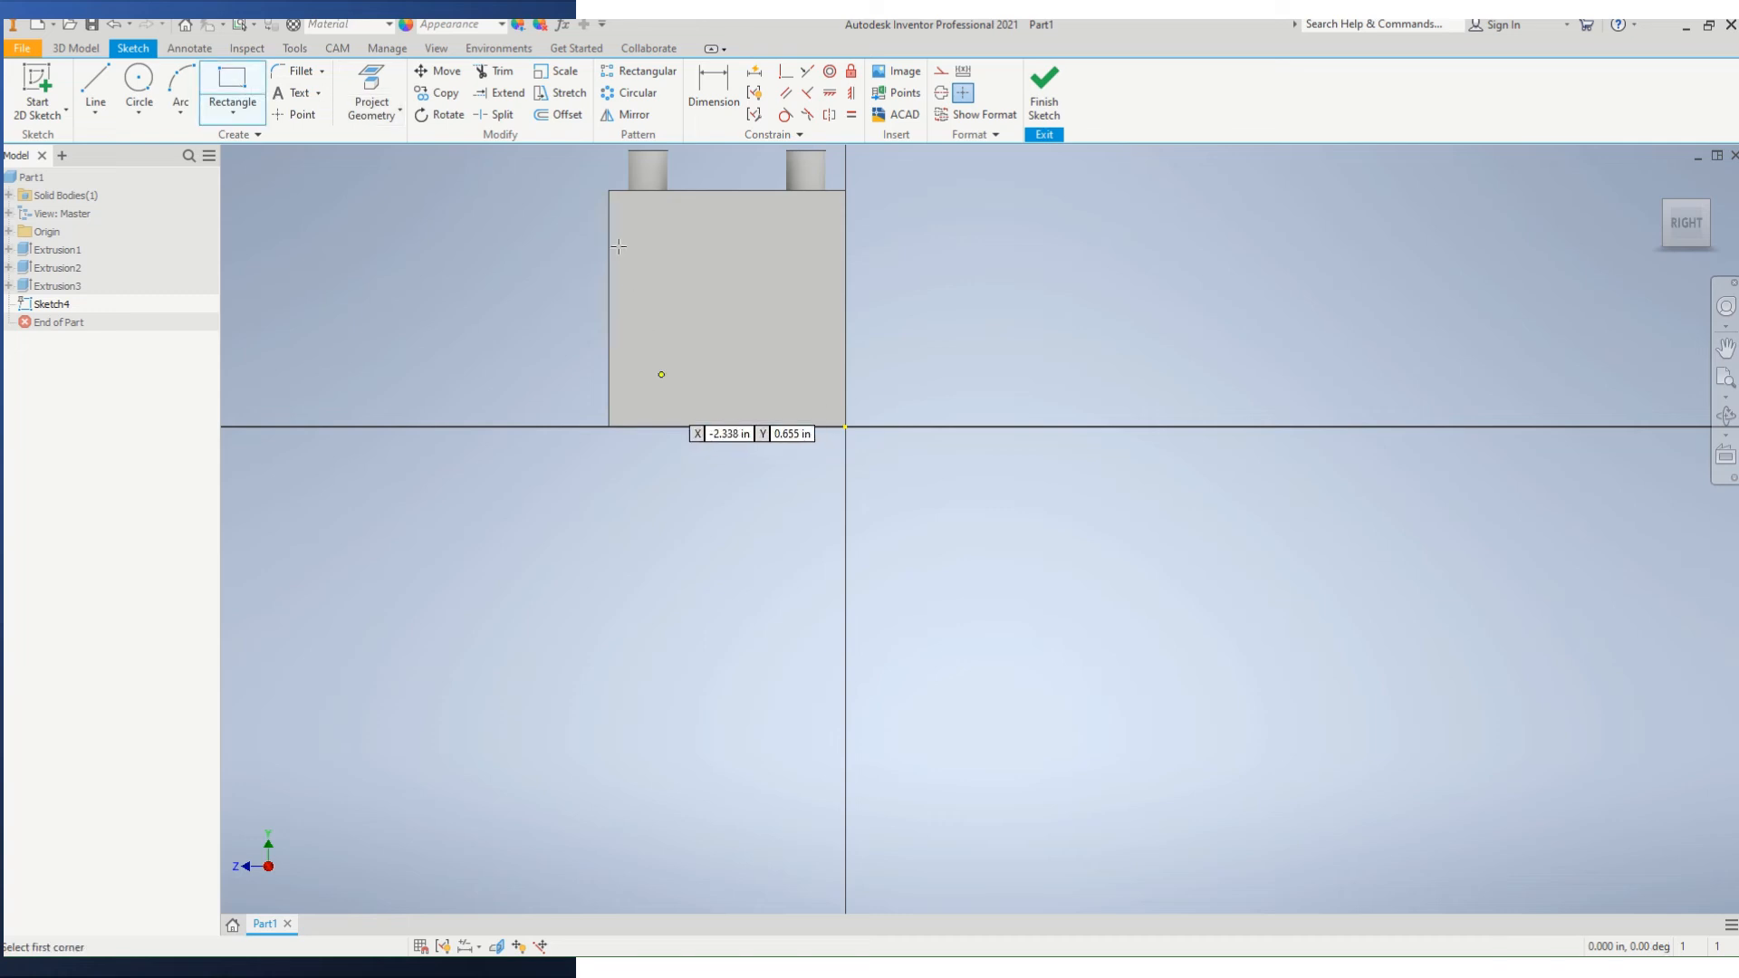
pyautogui.click(623, 410)
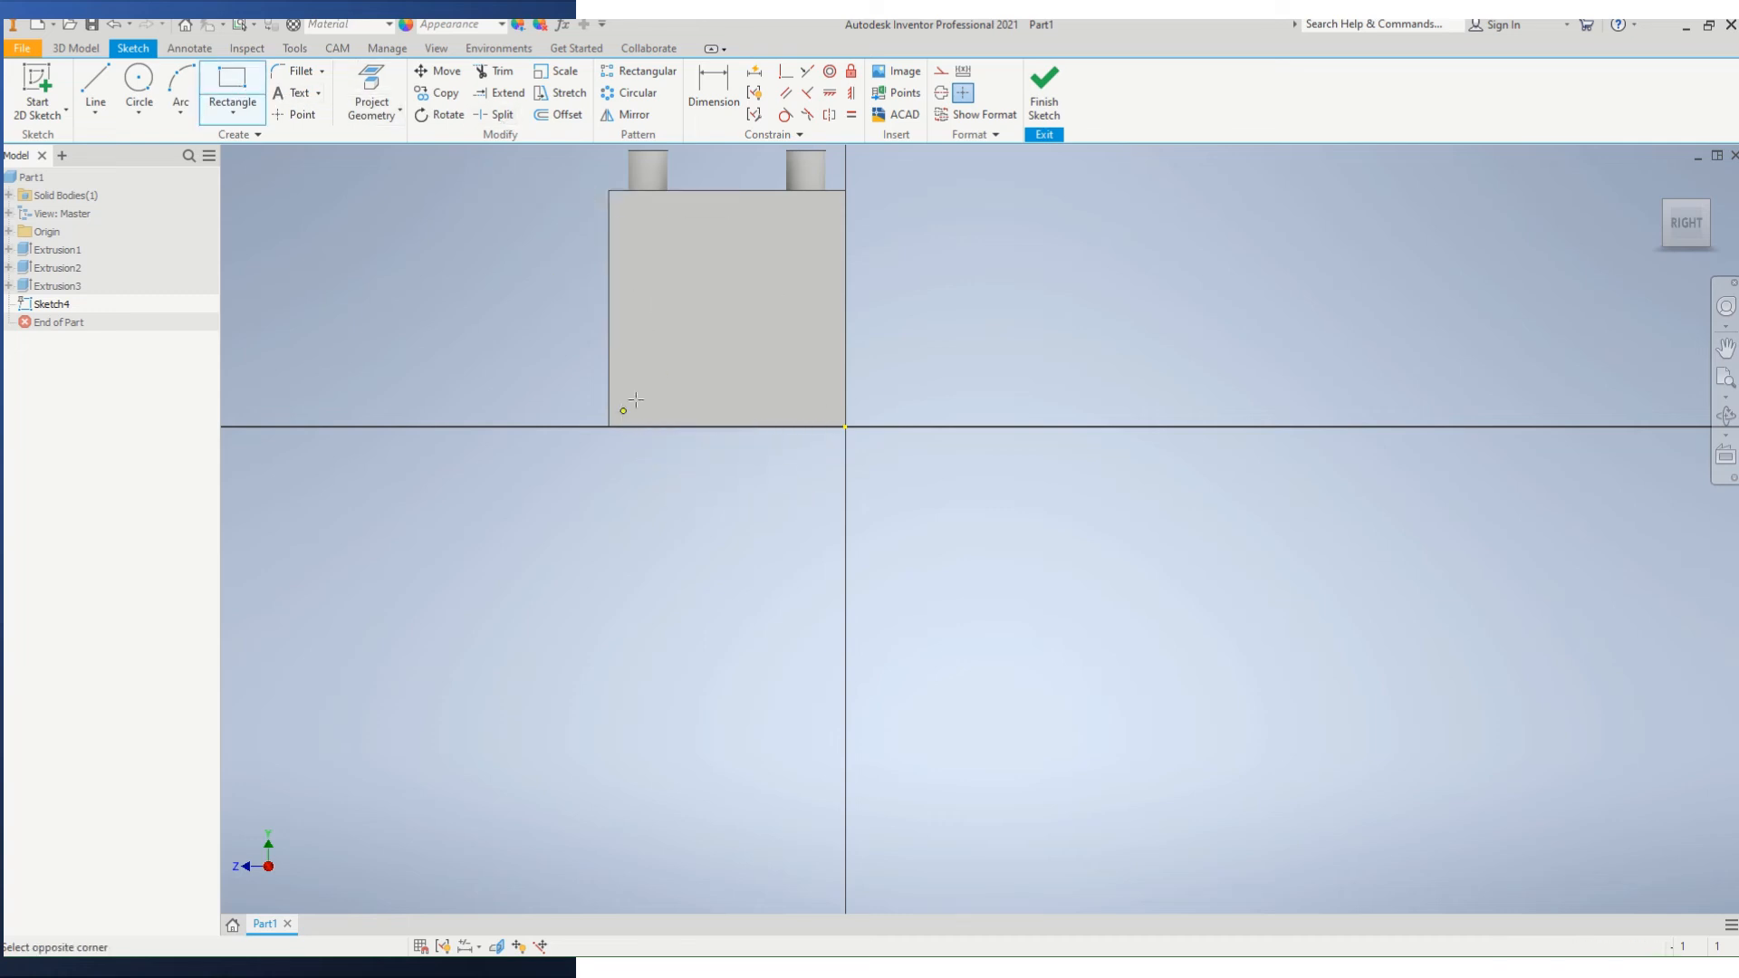
pyautogui.click(825, 205)
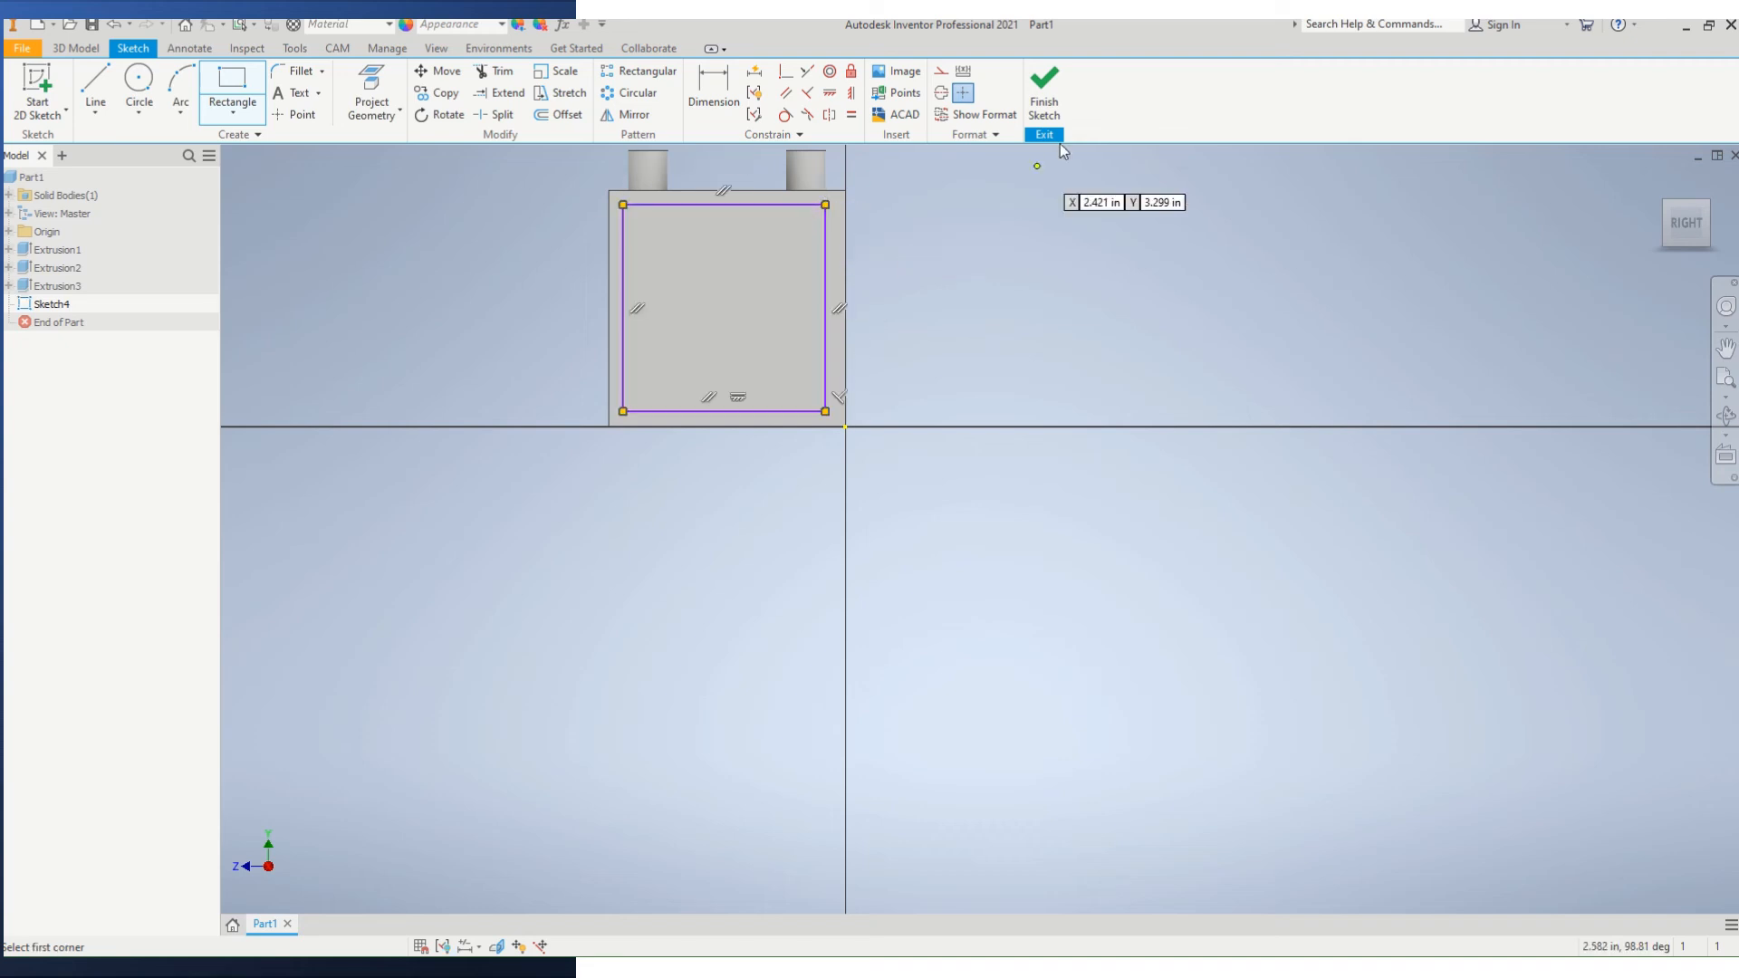
# Dimension the rectangle's top side 0.25 in from the top edge of the cube's right face.
pyautogui.click(713, 91)
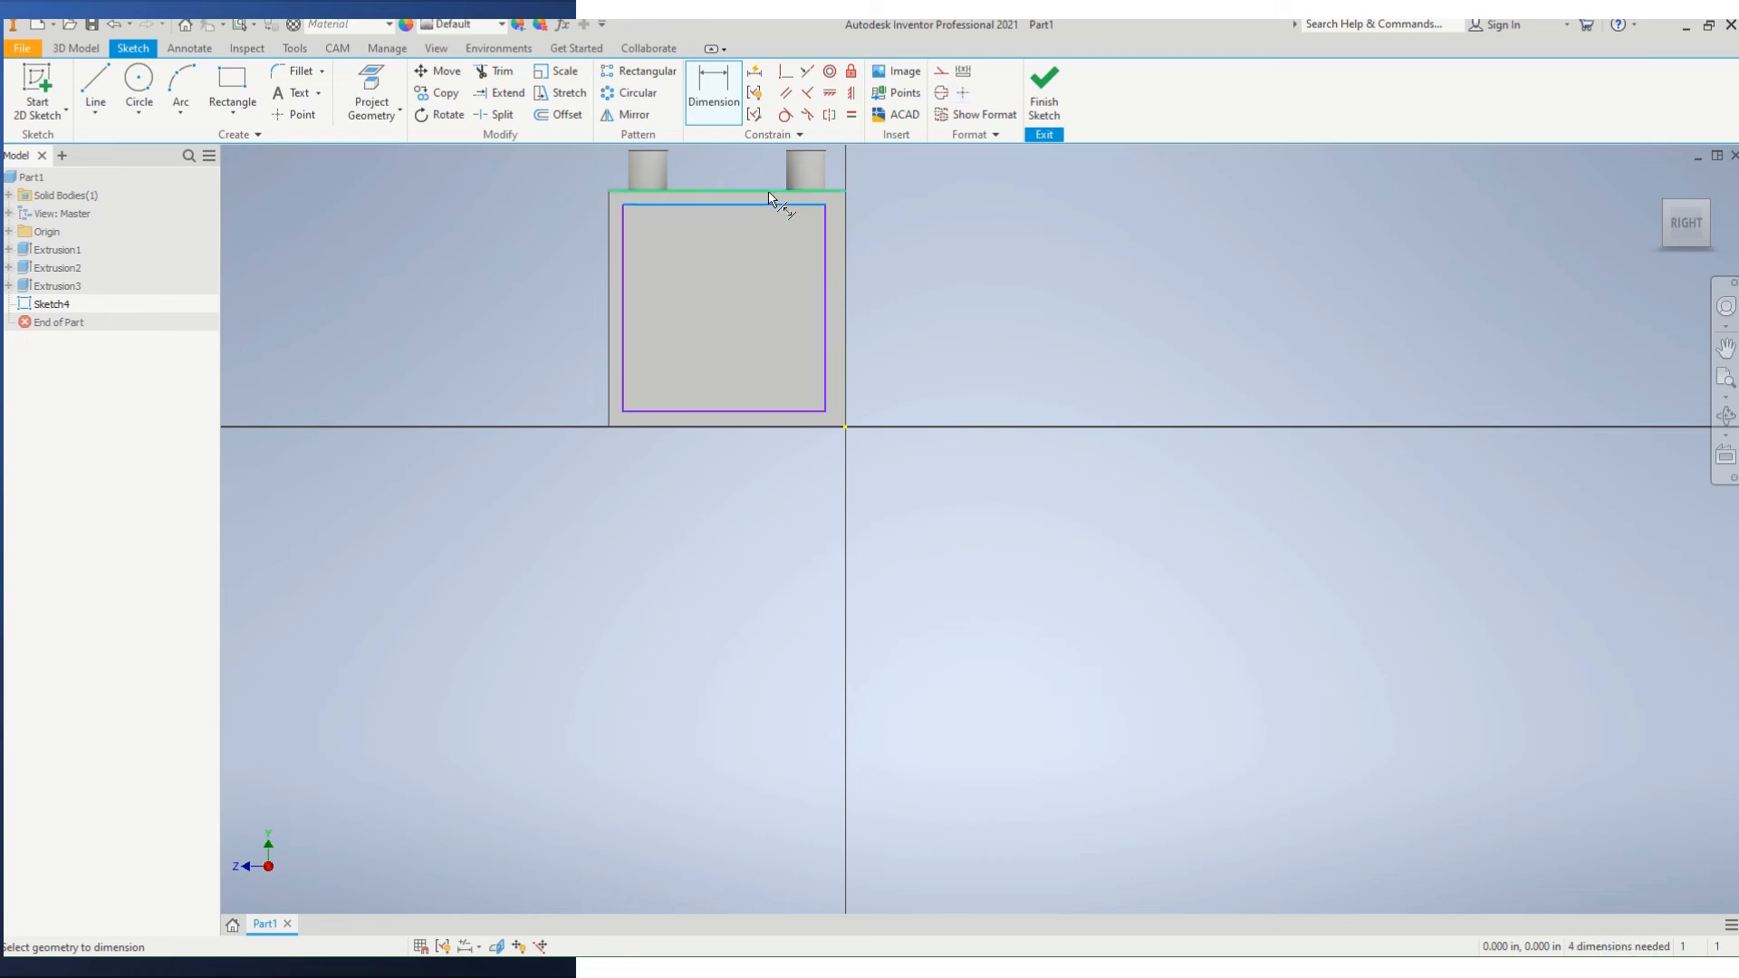
pyautogui.click(843, 192)
pyautogui.click(895, 213)
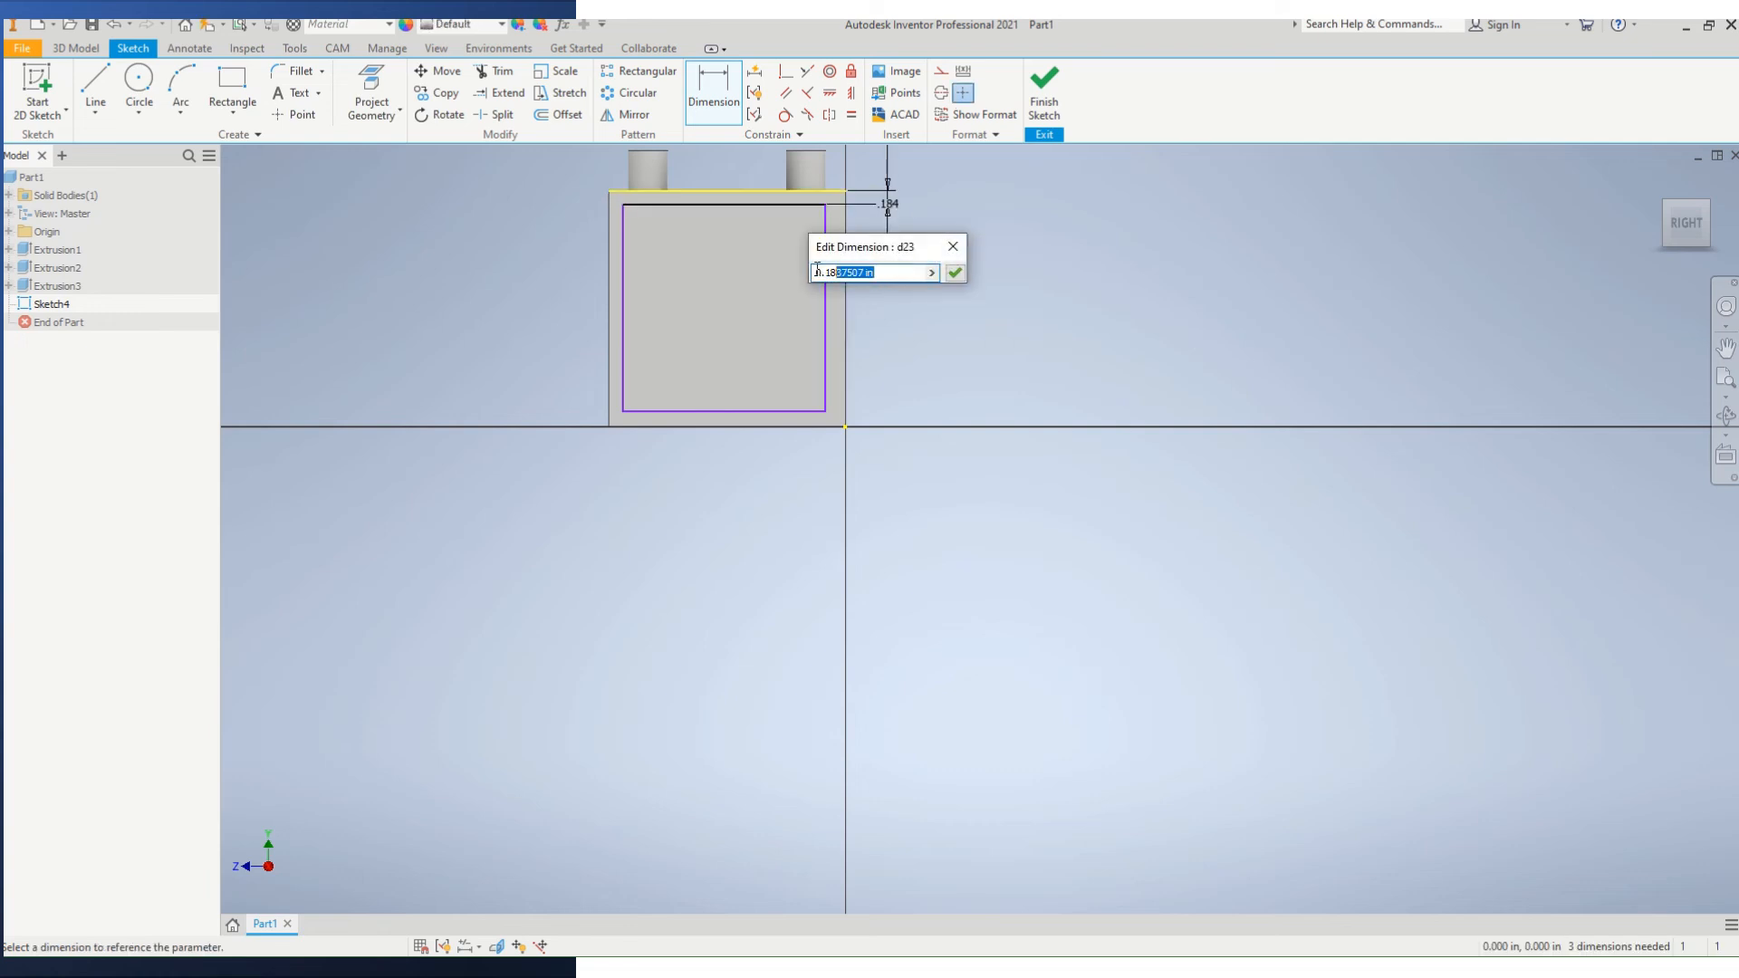
pyautogui.write('.5')
pyautogui.press('Return')
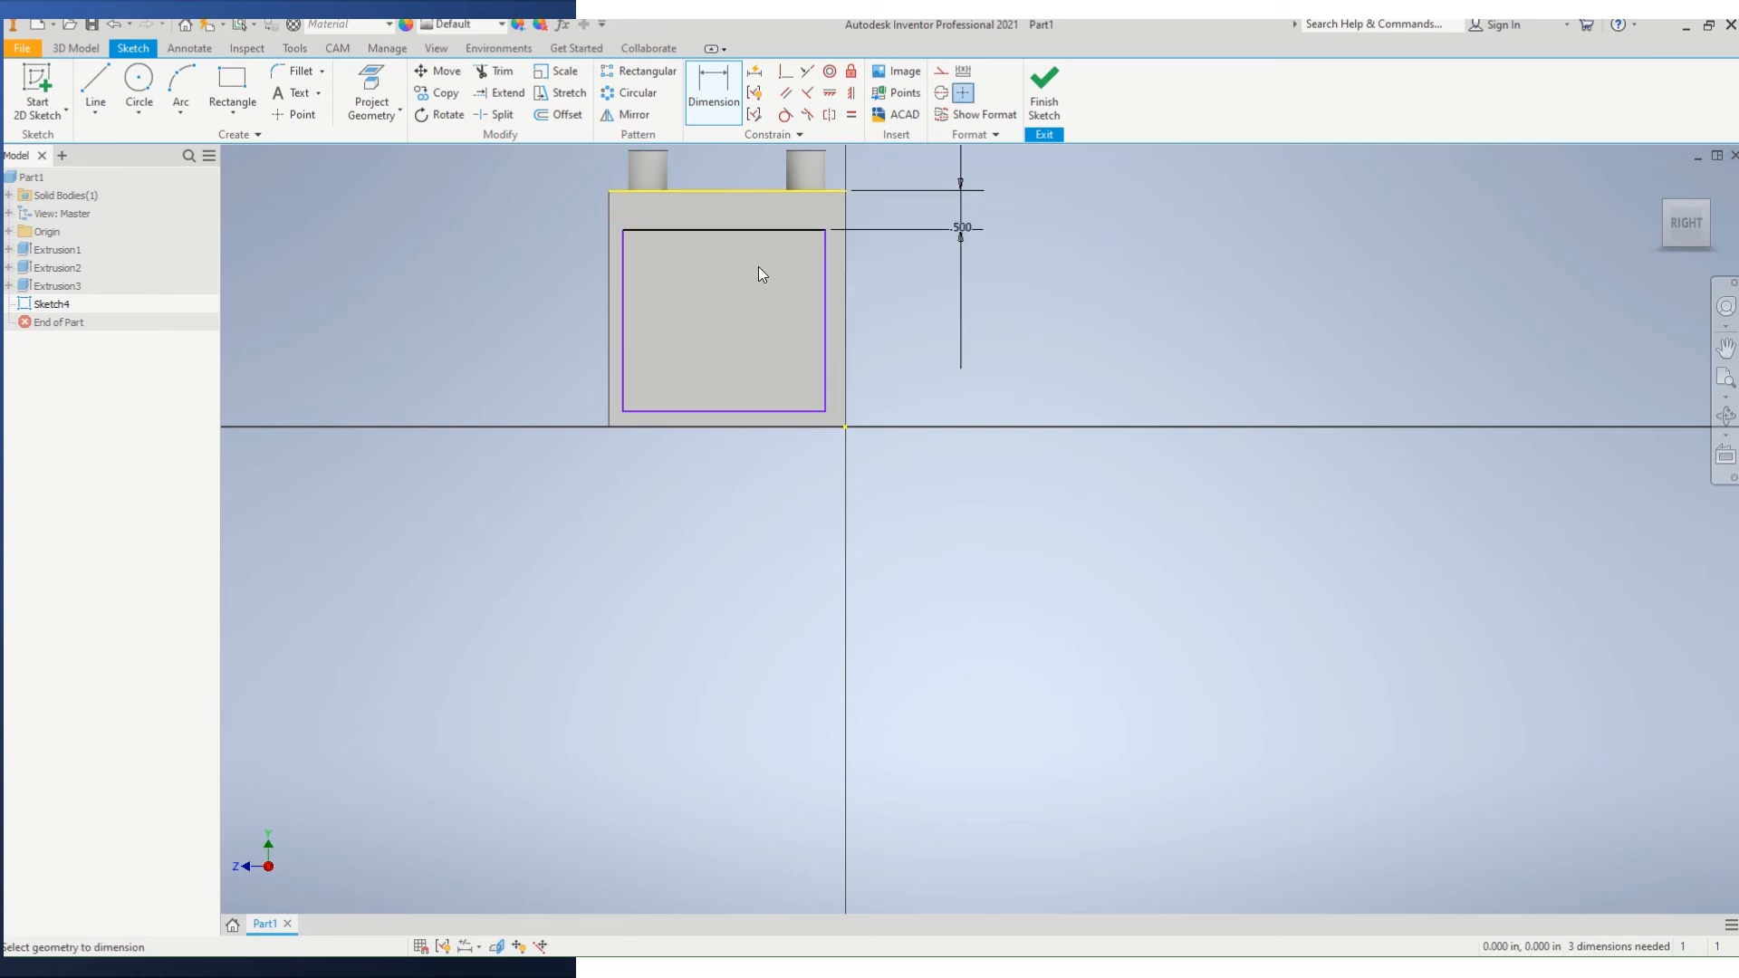
pyautogui.doubleClick(961, 230)
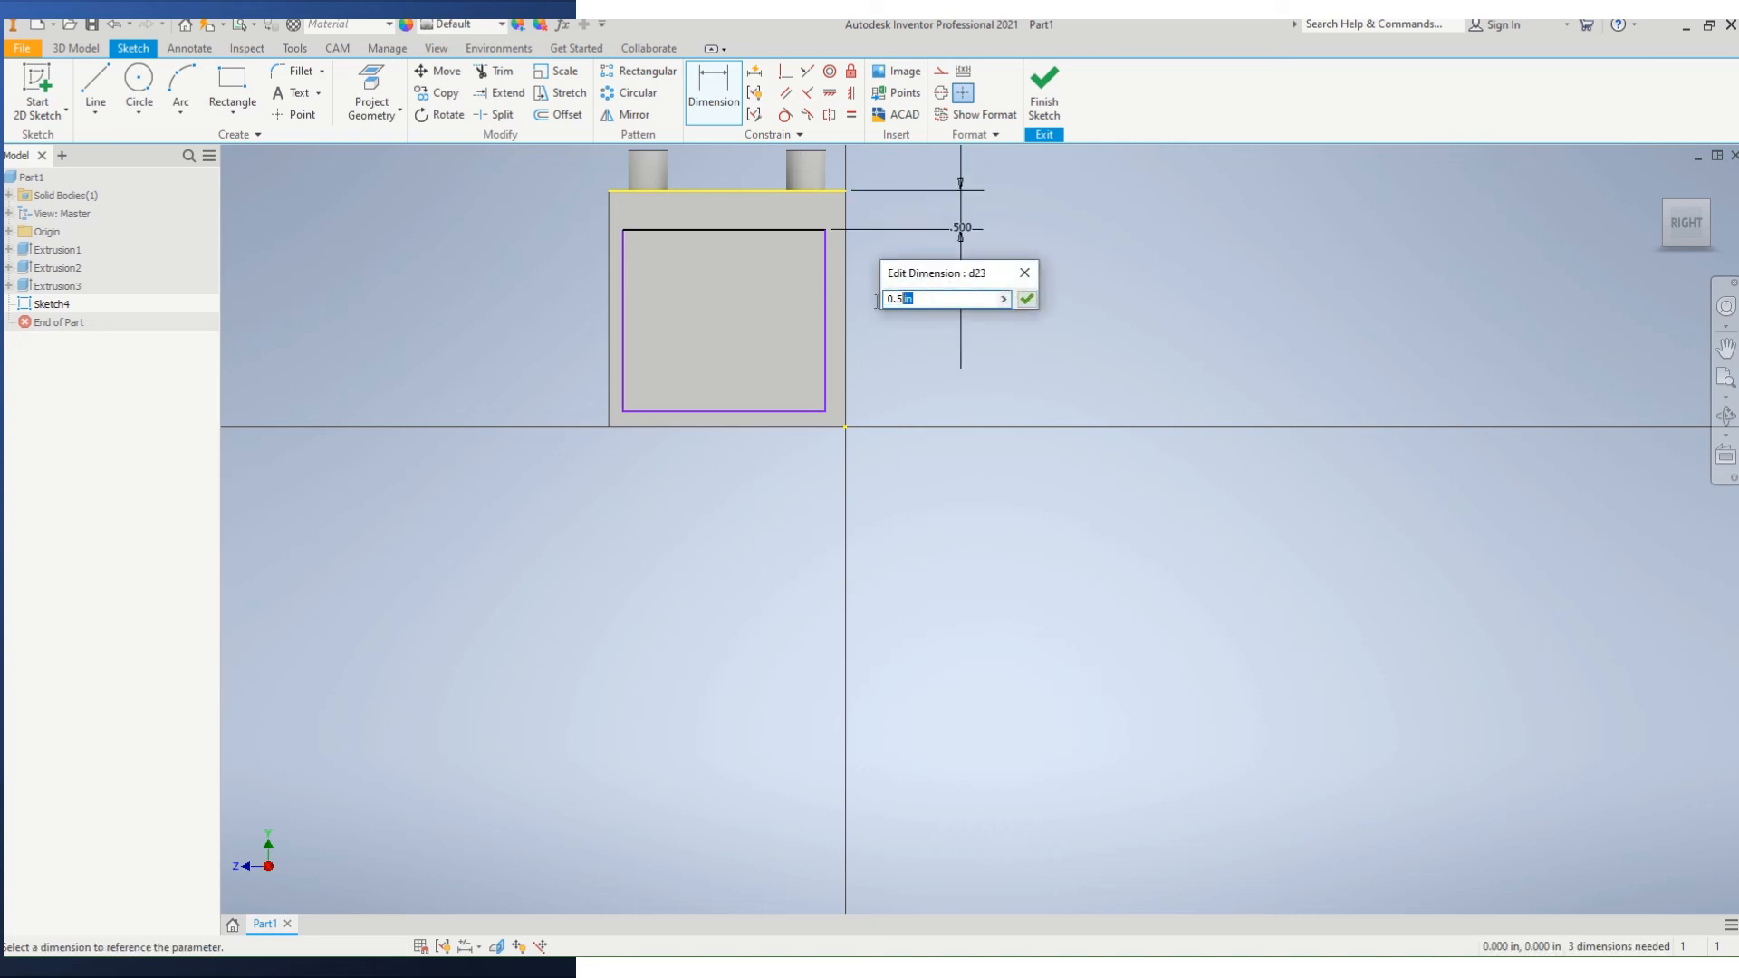
pyautogui.press('Return')
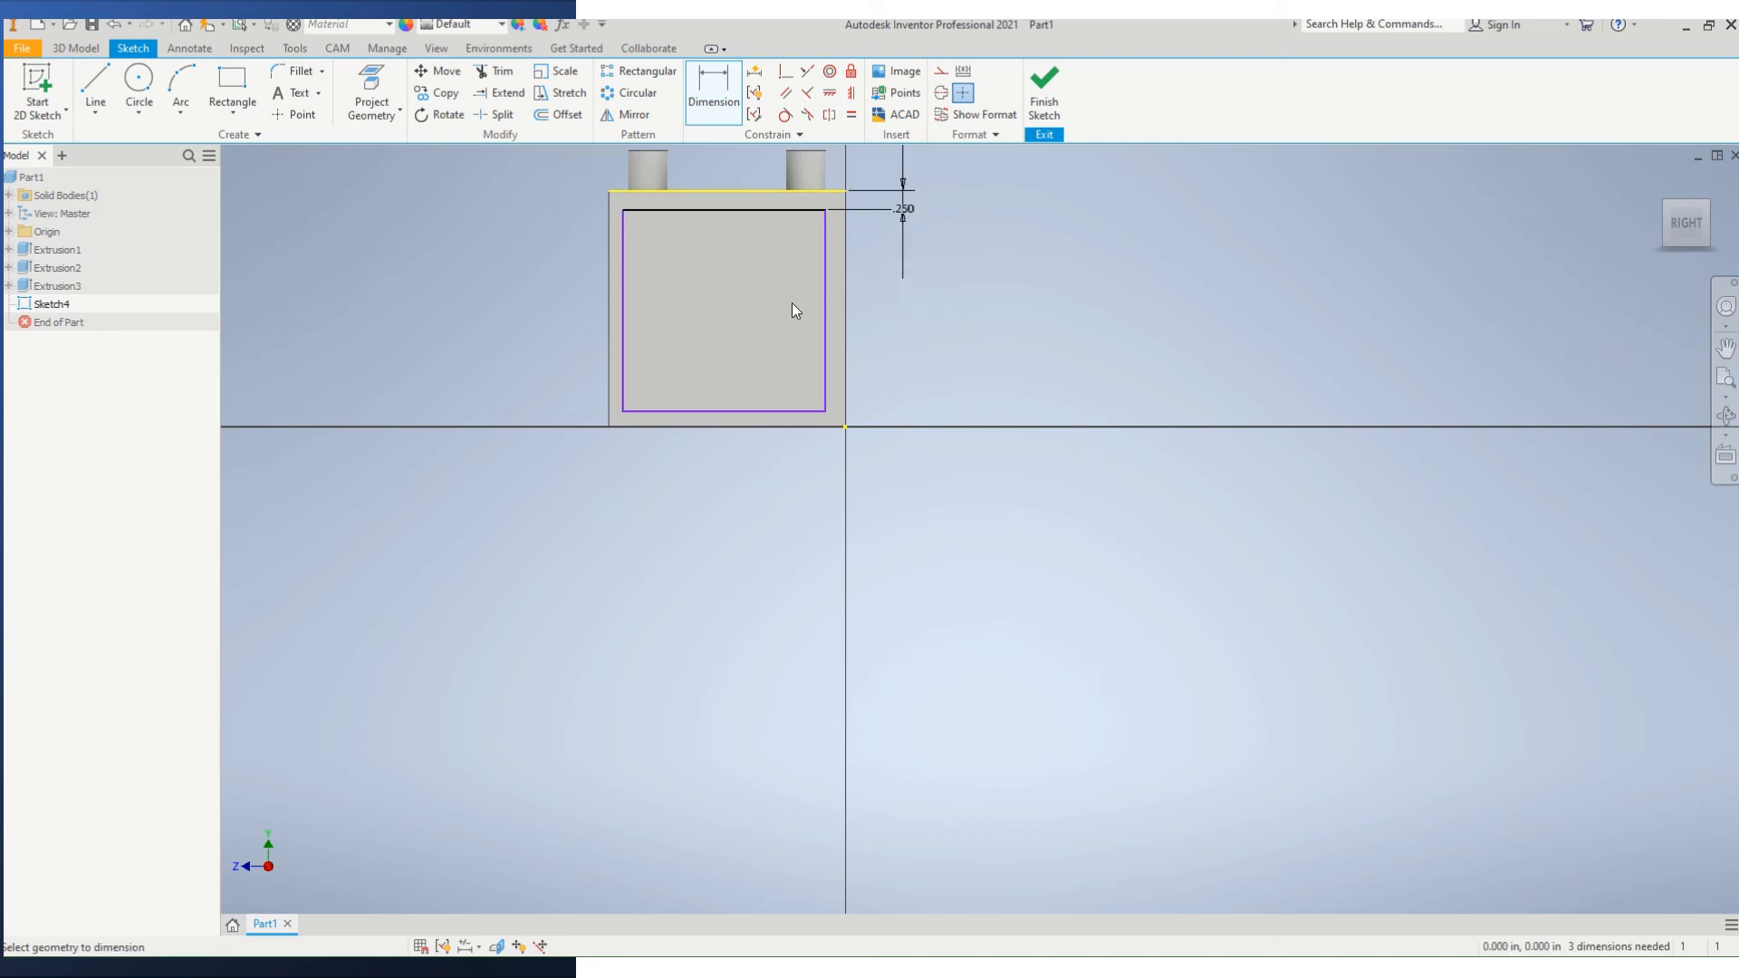
# Dimension the rectangle's right and bottom sides 0.25 in from the matching edges of the cube's right face.
pyautogui.click(824, 312)
pyautogui.click(845, 311)
pyautogui.click(870, 323)
pyautogui.write('.2')
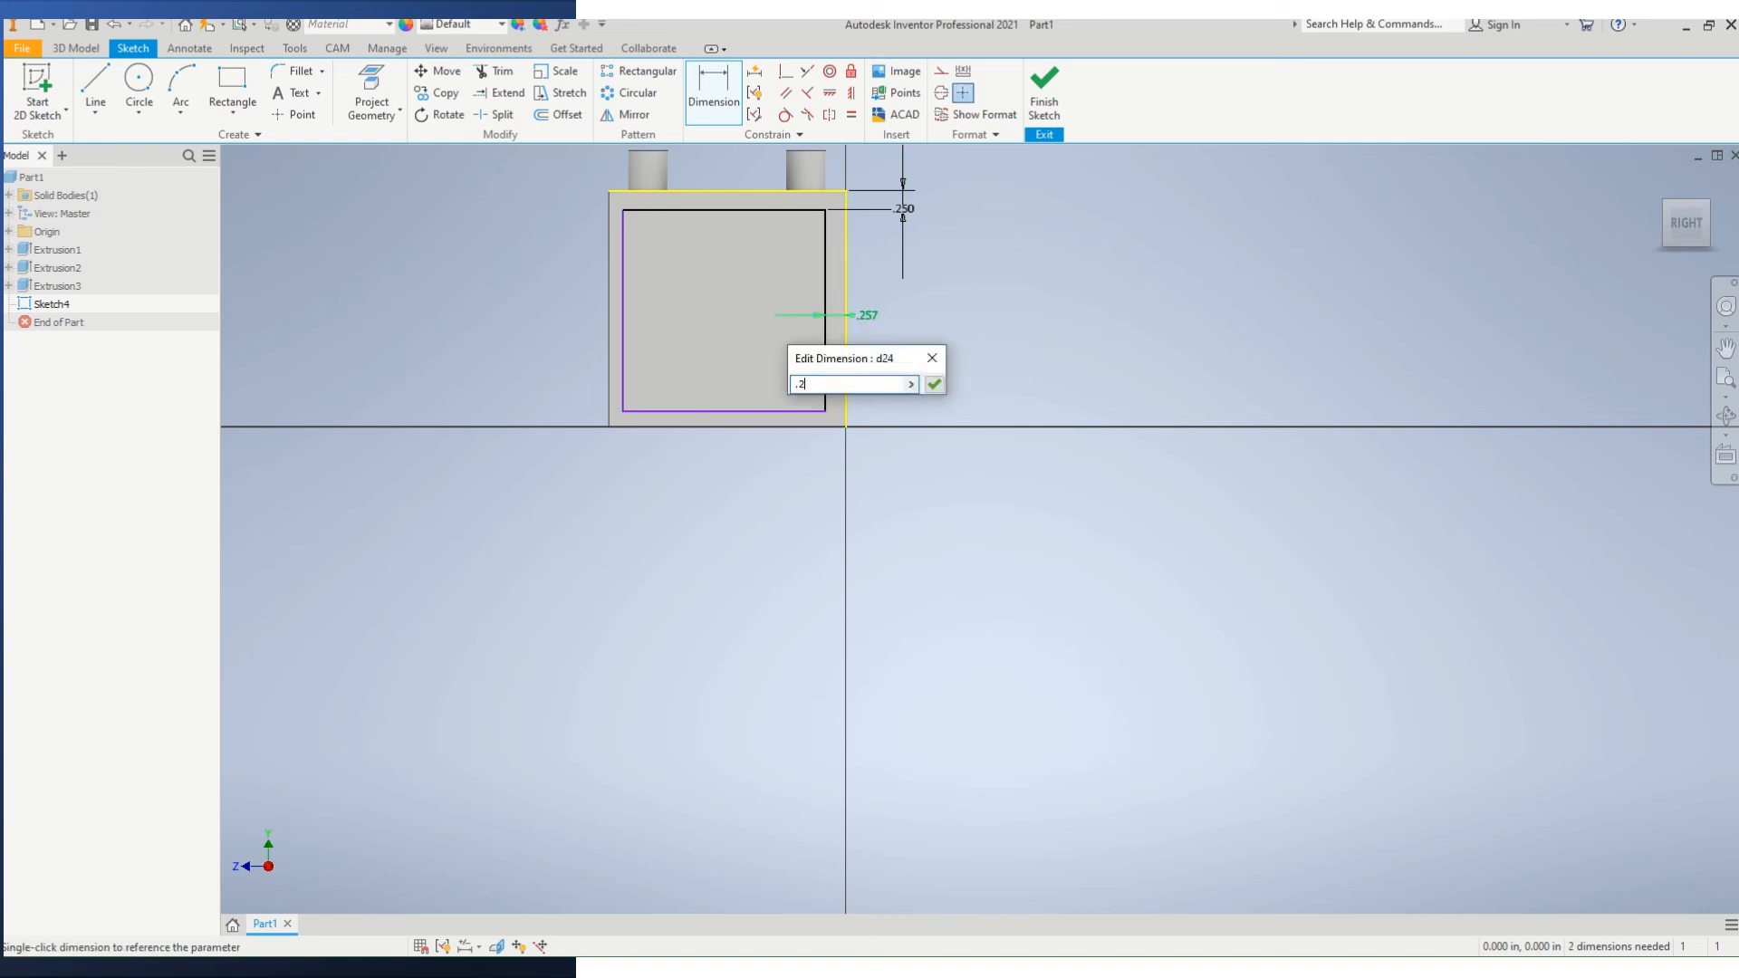
pyautogui.write('5')
pyautogui.press('Return')
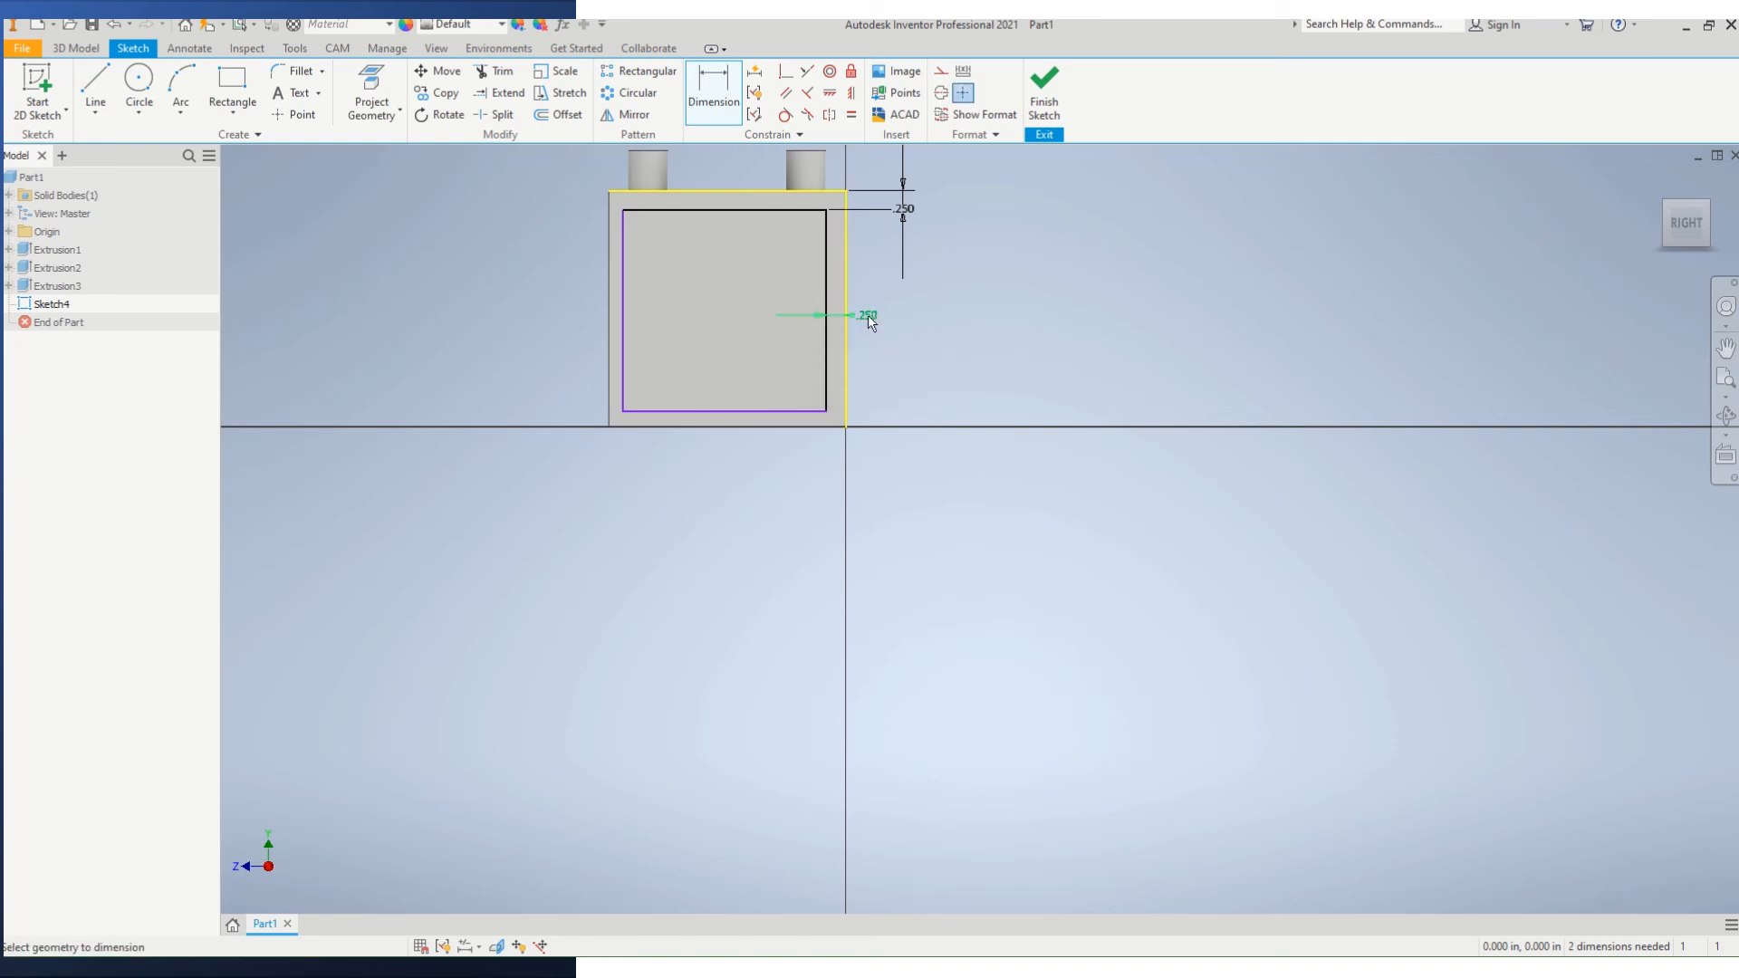
pyautogui.click(779, 428)
pyautogui.click(881, 425)
pyautogui.write('.25')
pyautogui.press('Return')
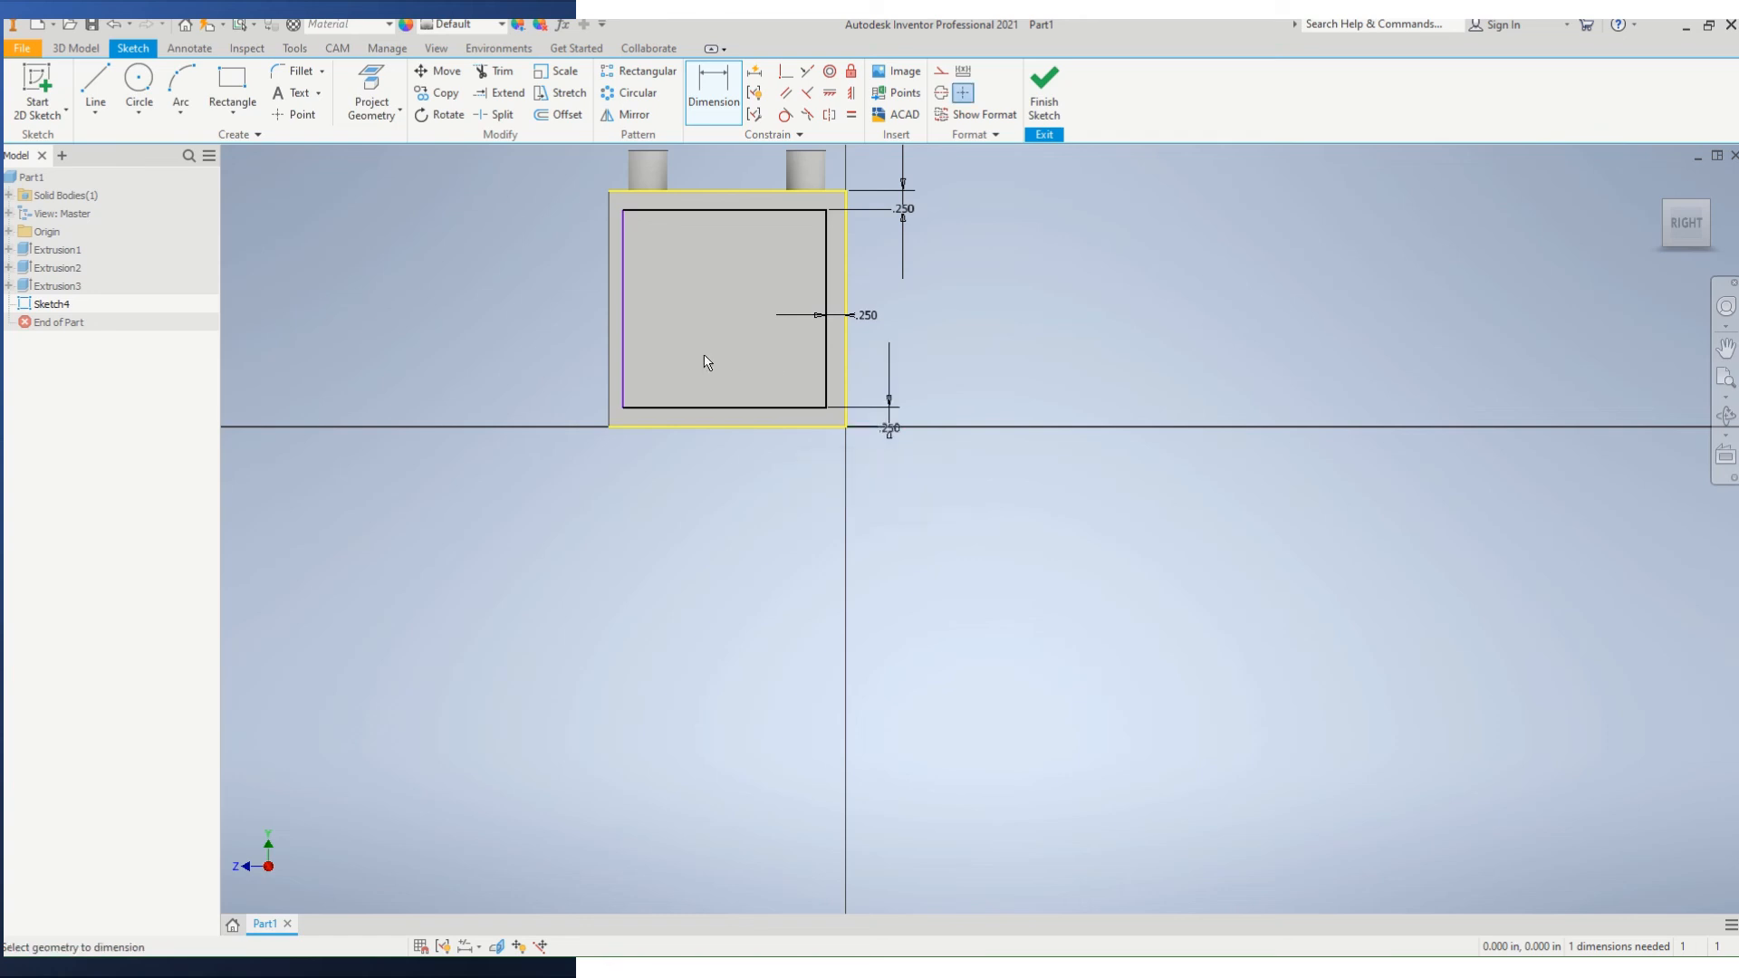
# Dimension the rectangle's left side 0.25 in from the face's left edge and finish the sketch.
pyautogui.click(621, 342)
pyautogui.click(659, 335)
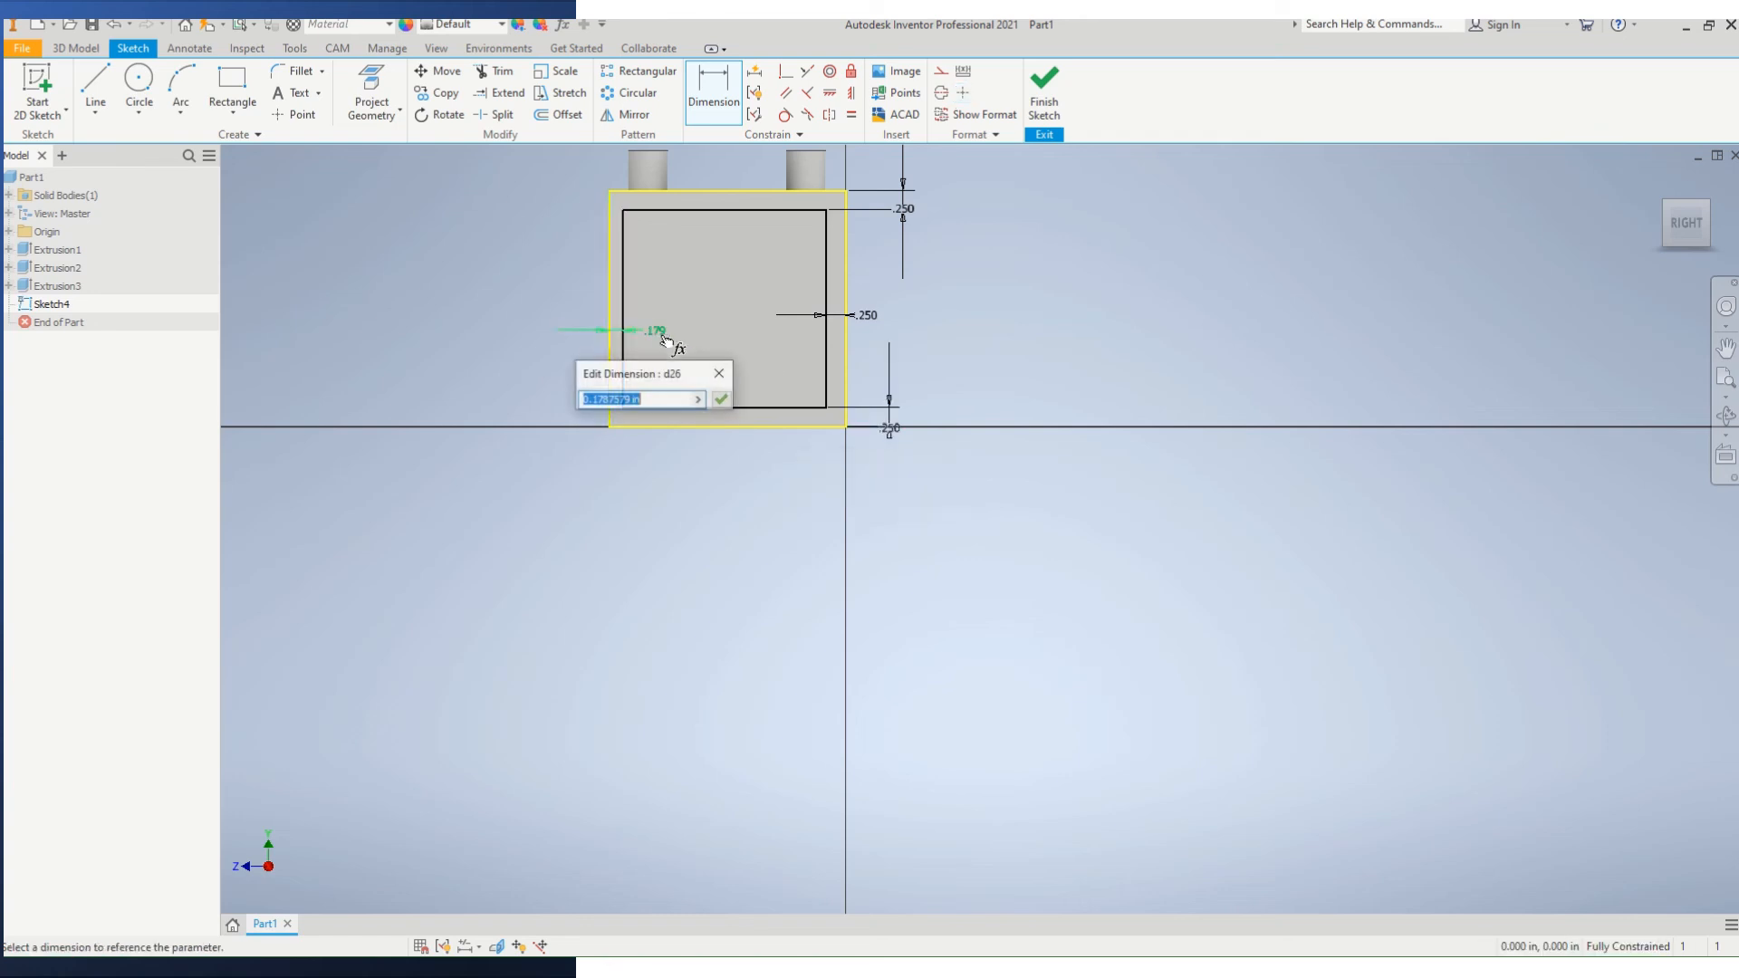
pyautogui.write('.25')
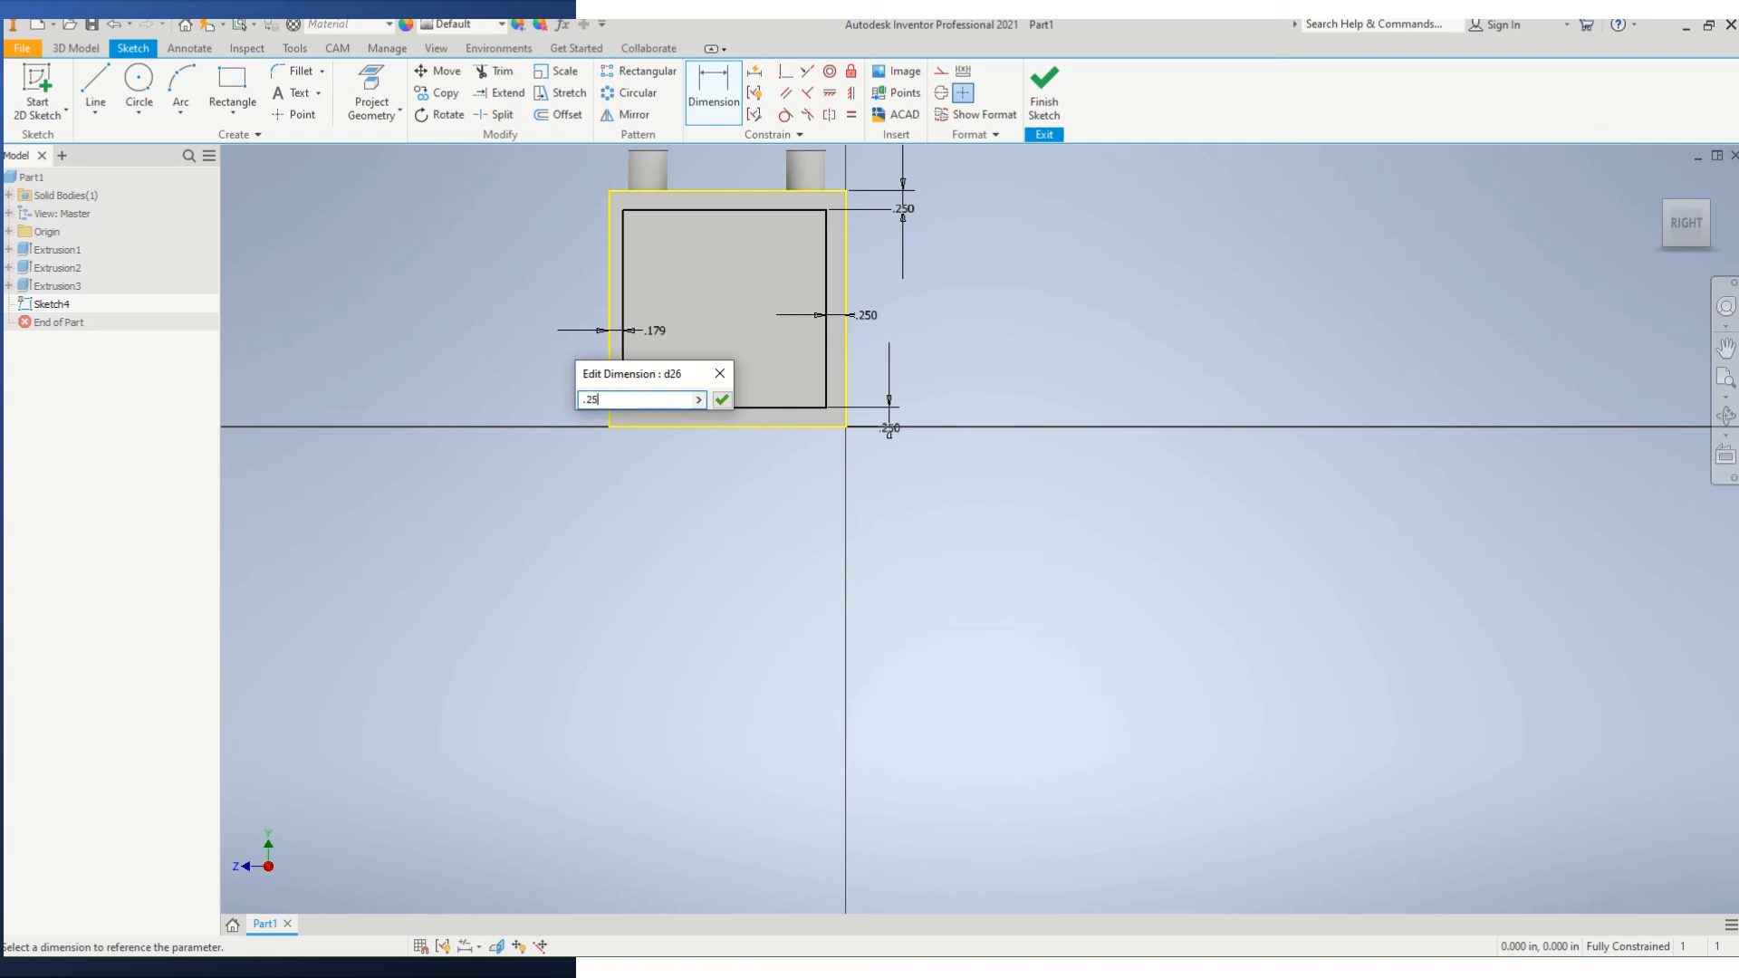
pyautogui.press('Return')
pyautogui.click(720, 121)
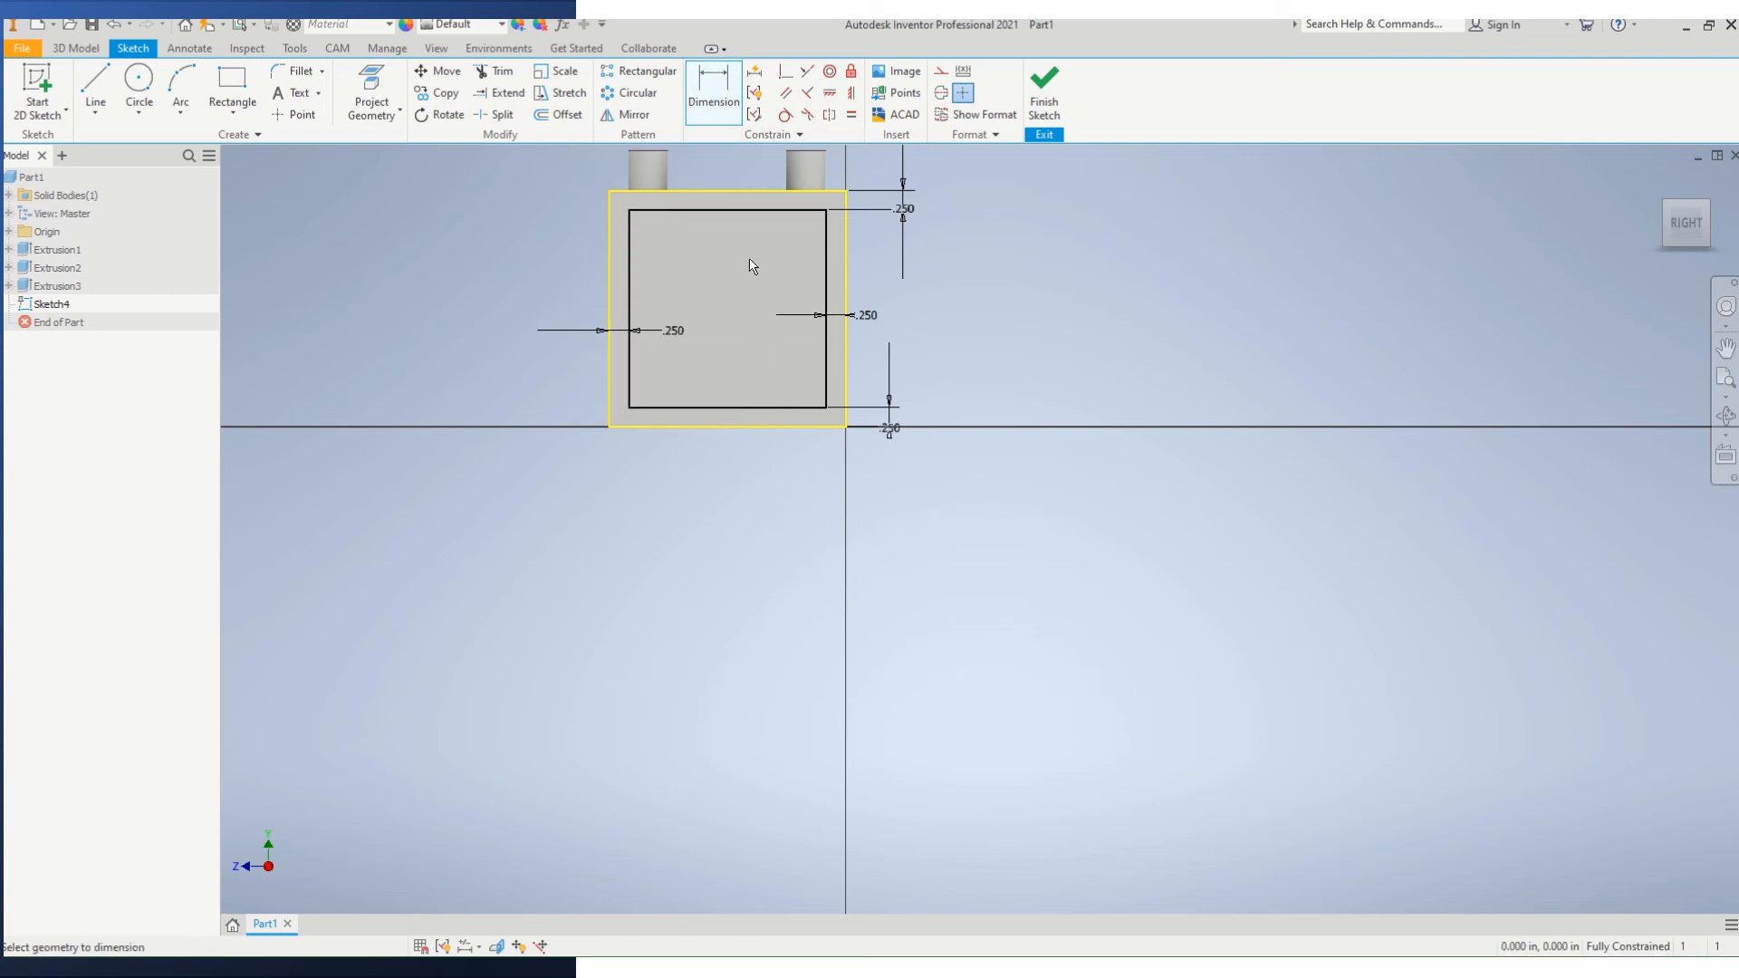
pyautogui.click(1044, 100)
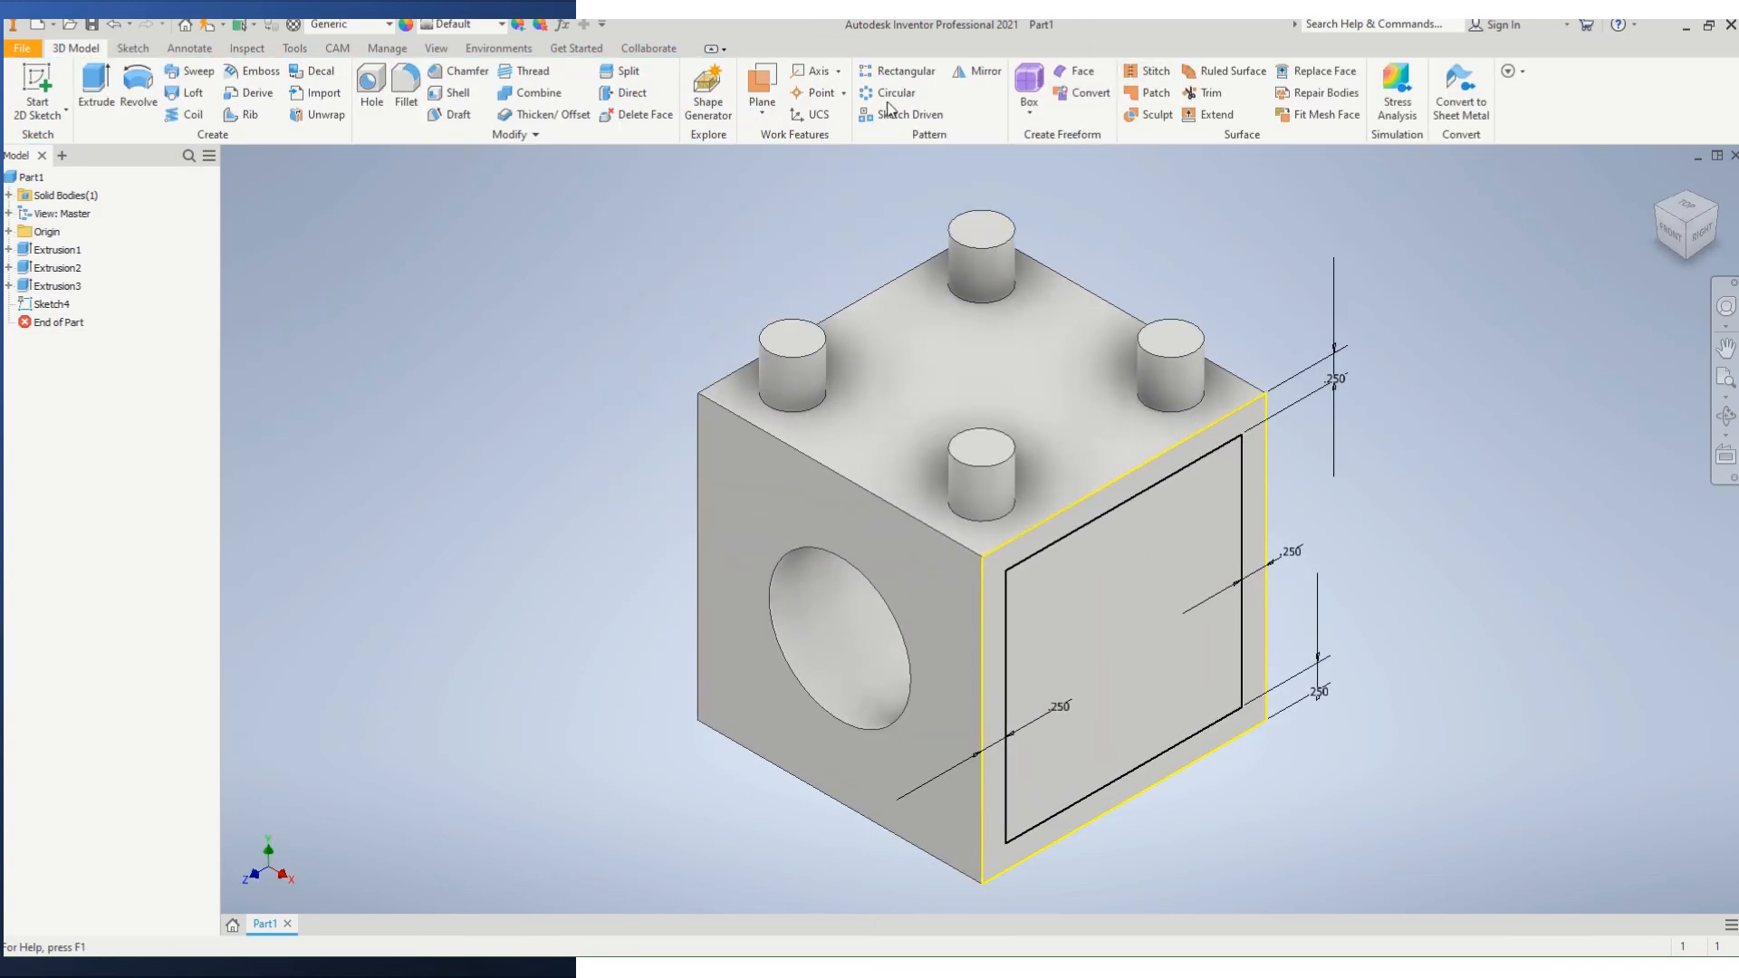
# Extrude the rectangle on the cube's right face as a cut 0.25 in deep into the cube.
pyautogui.click(96, 86)
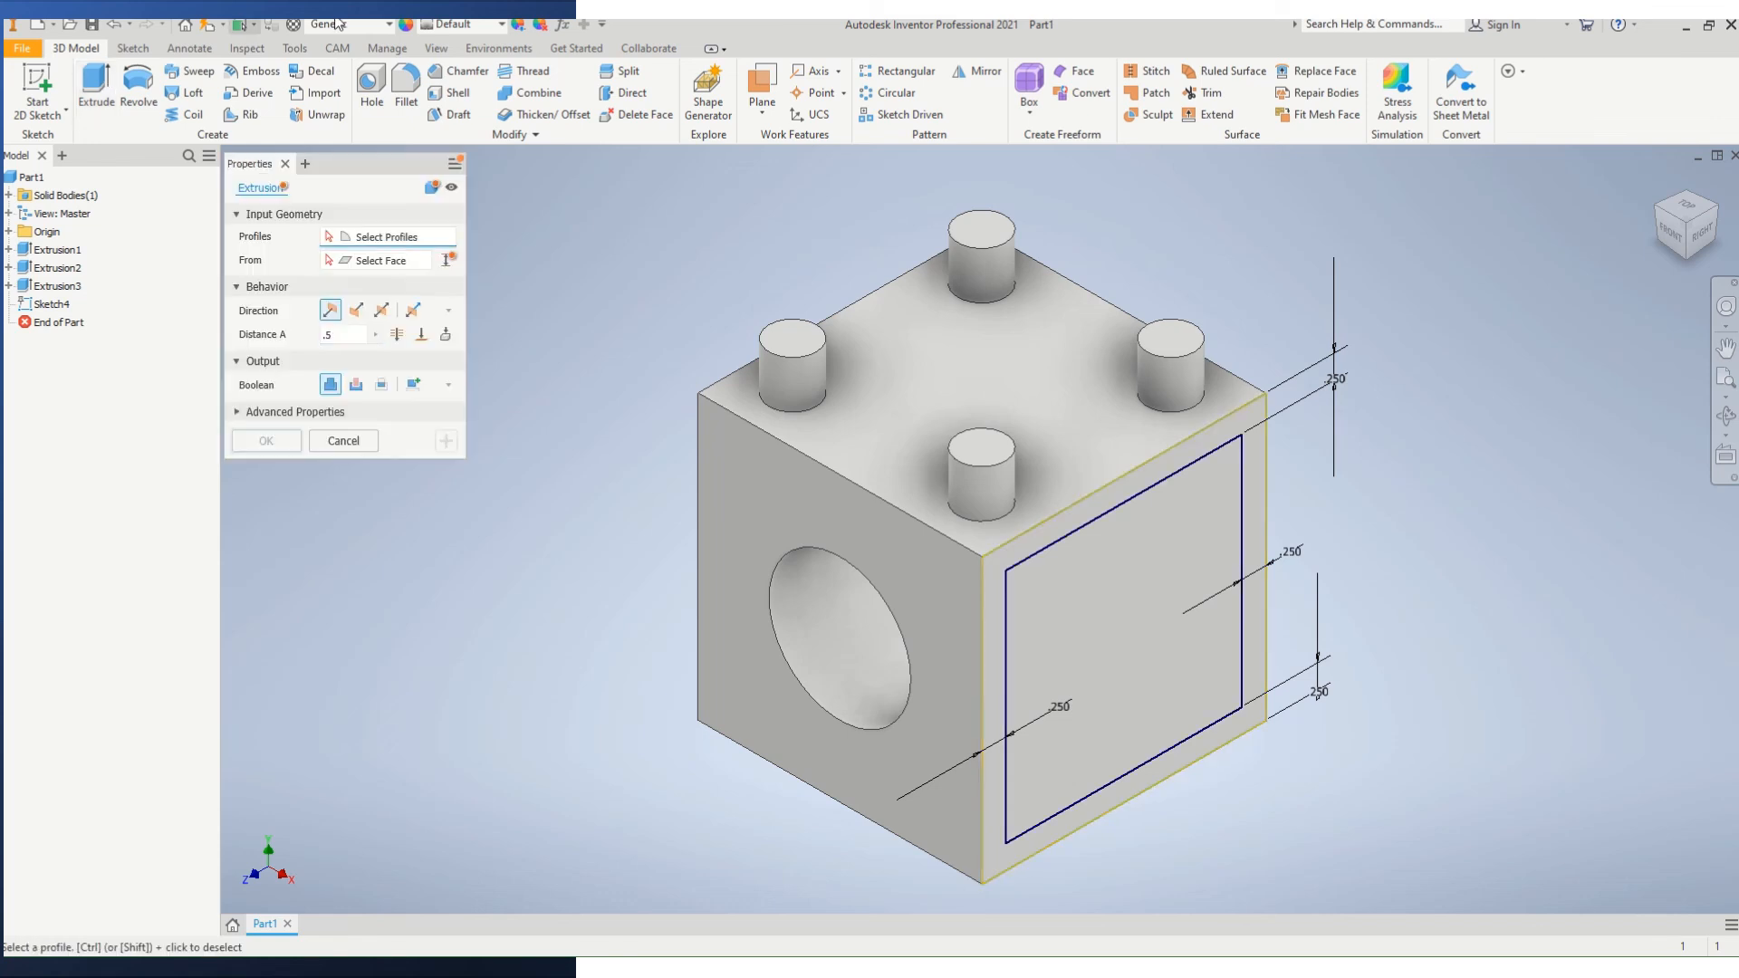
pyautogui.click(1157, 631)
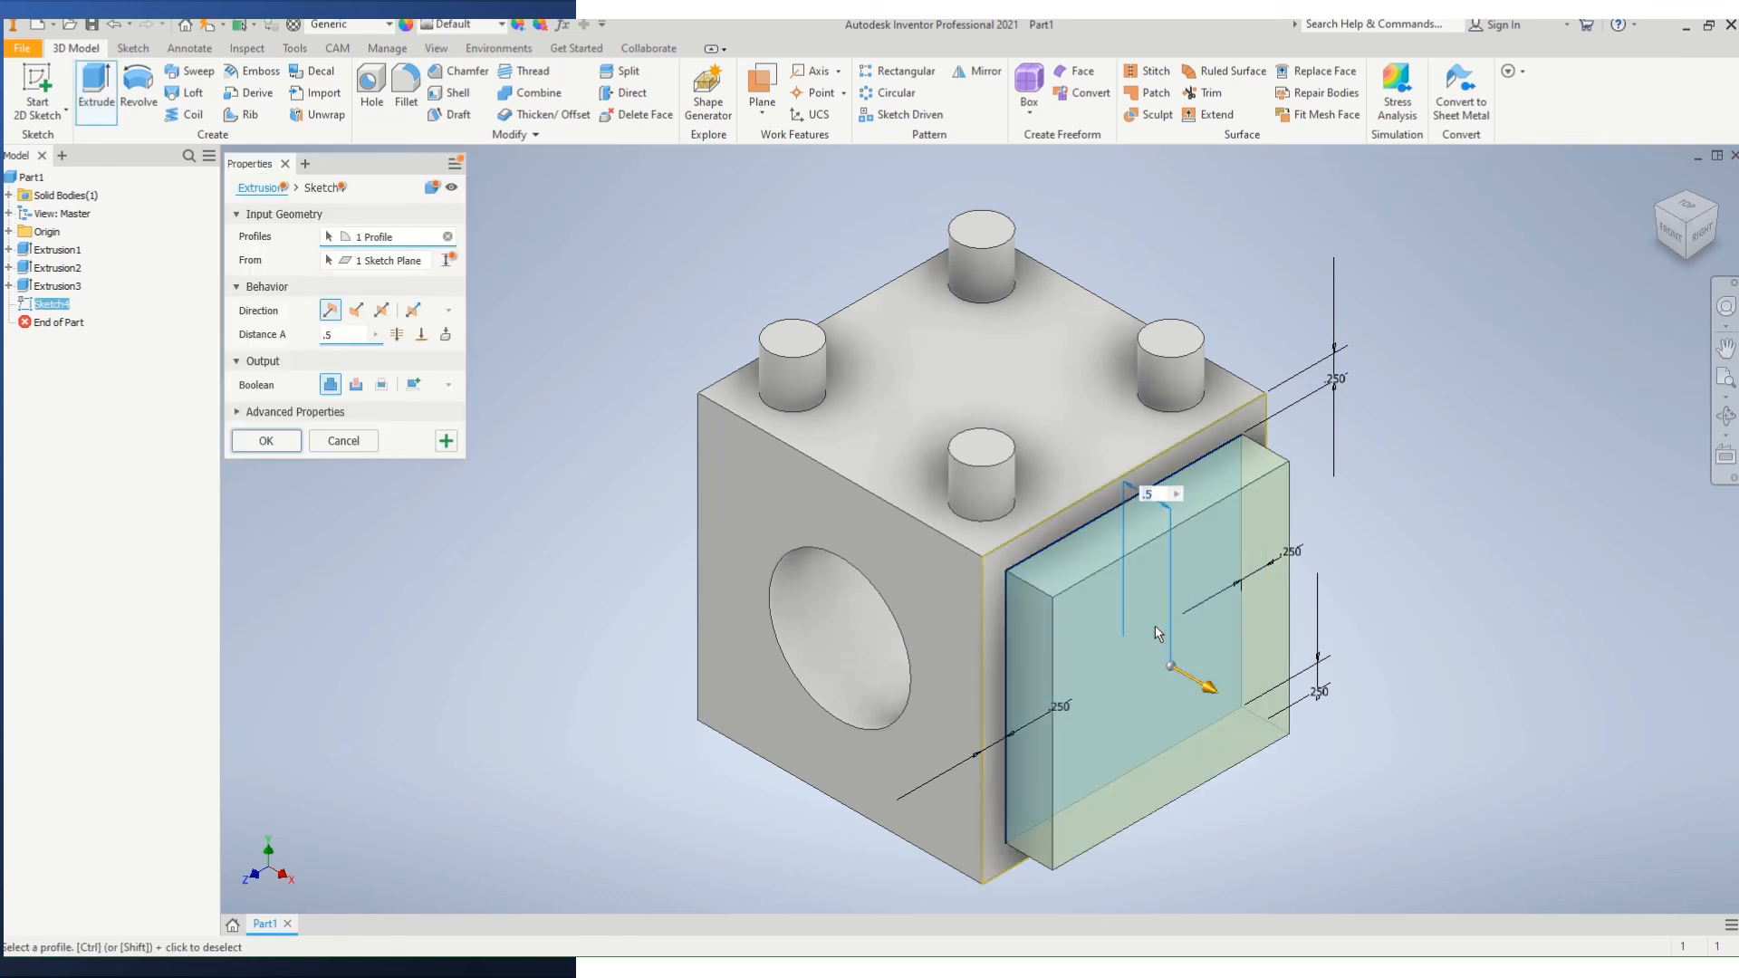
pyautogui.click(356, 385)
pyautogui.click(344, 336)
pyautogui.press('BackSpace')
pyautogui.write('25')
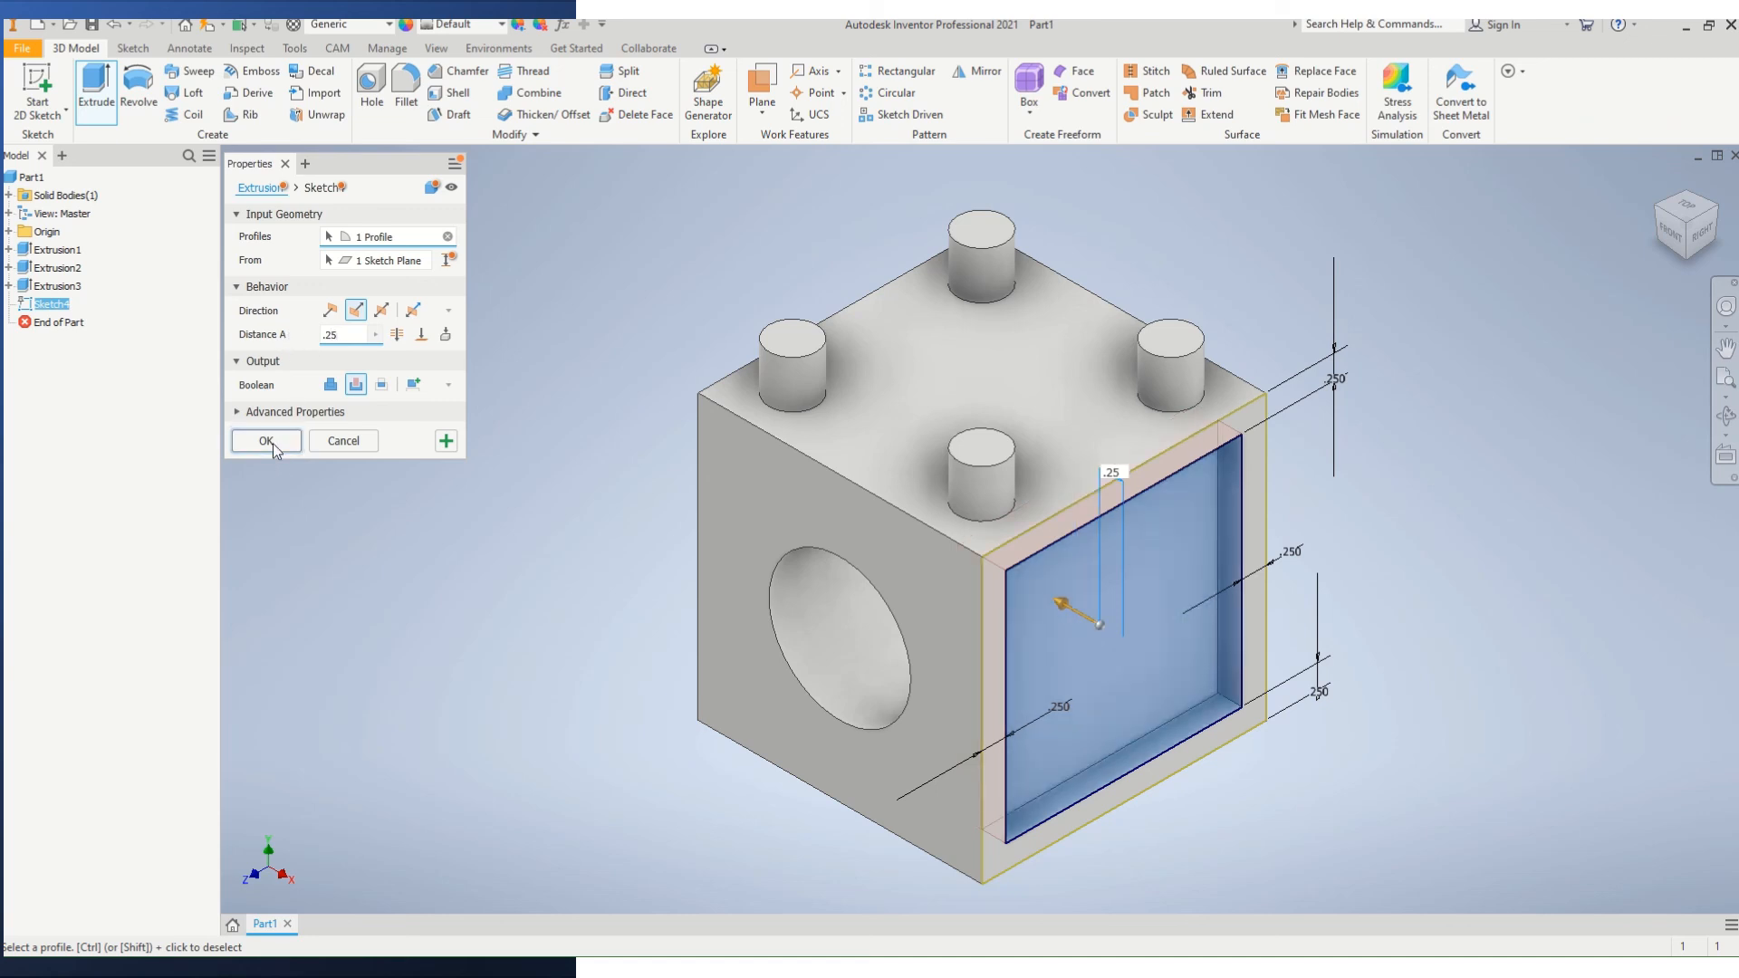
pyautogui.click(273, 443)
# Examine the cube from several angles, checking the through hole, the top pegs and the recess in the right face.
pyautogui.click(1679, 243)
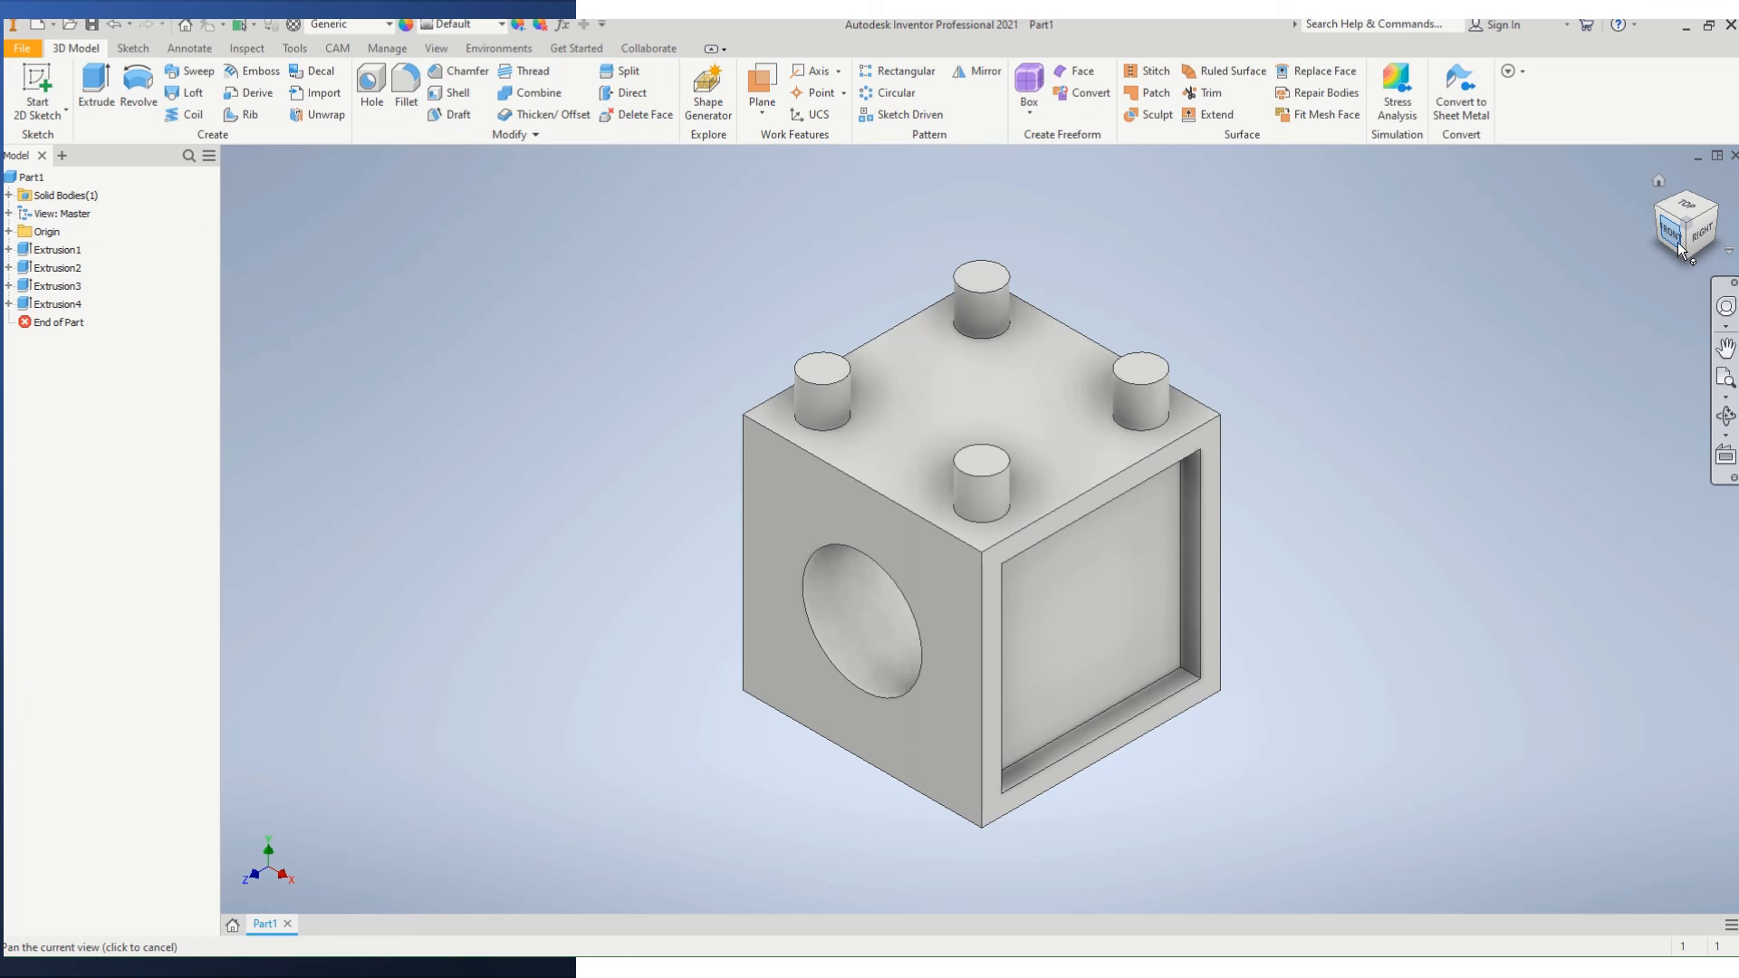
pyautogui.moveTo(1116, 511); pyautogui.dragTo(1151, 403)
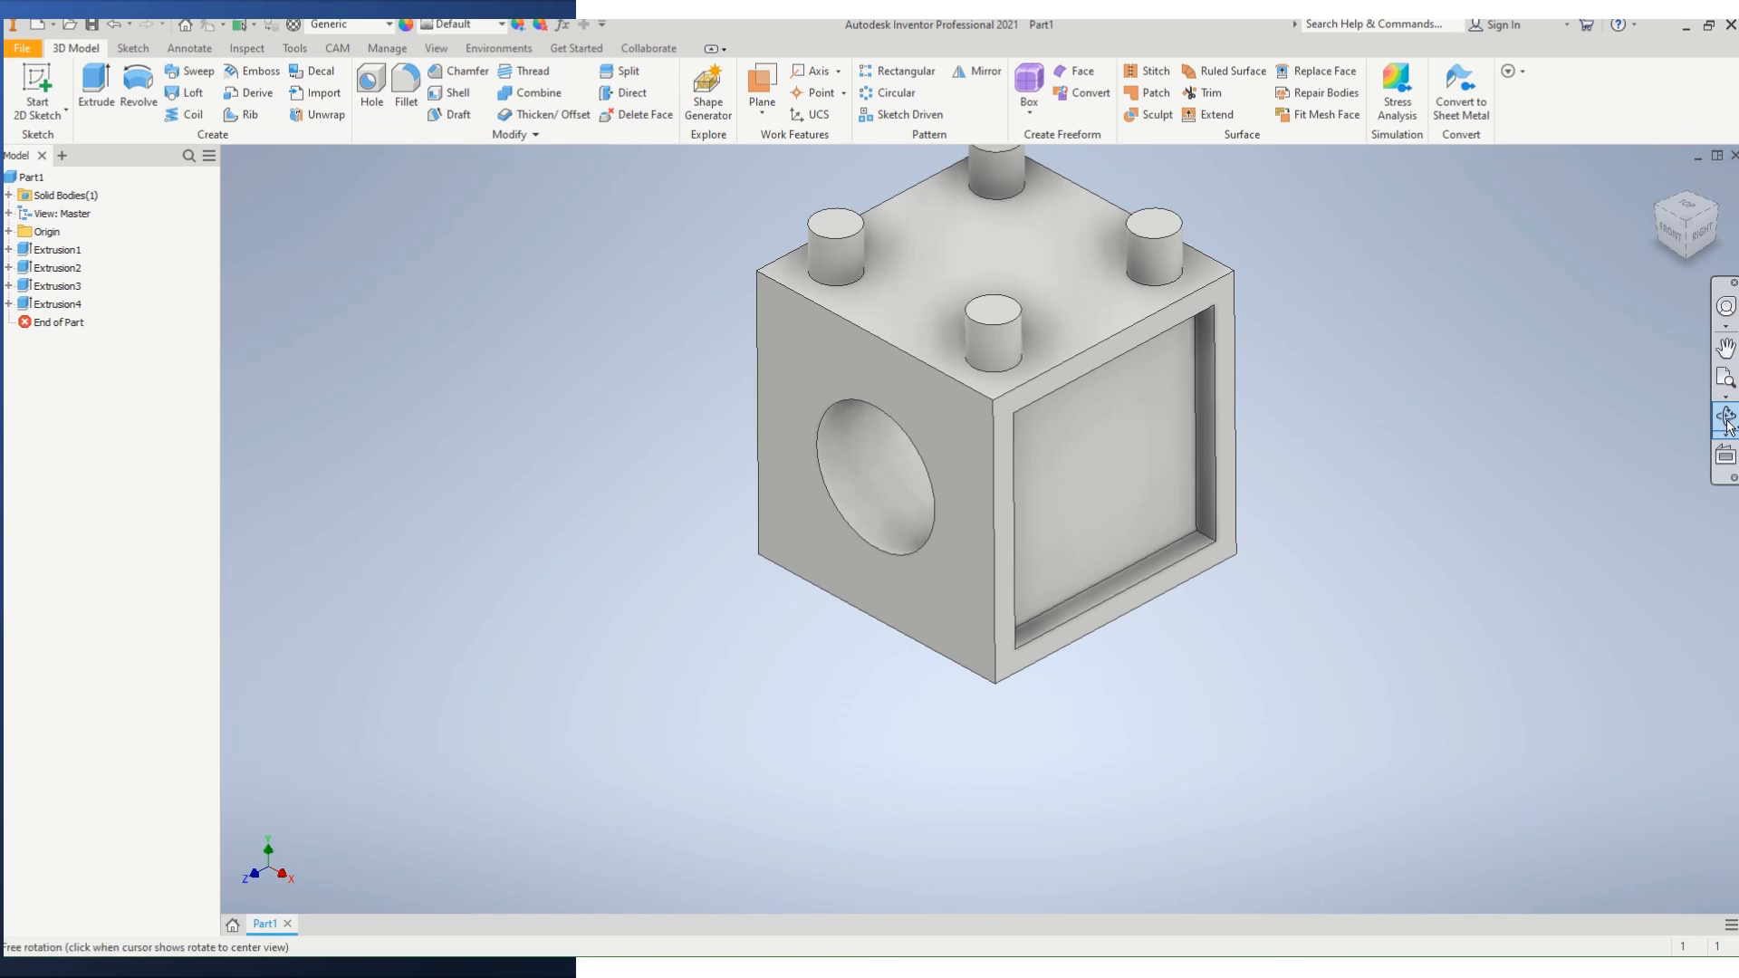
pyautogui.moveTo(980, 547)
pyautogui.mouseDown(button='middle')
pyautogui.moveTo(970, 517)
pyautogui.moveTo(1017, 569)
pyautogui.moveTo(1021, 551)
pyautogui.moveTo(963, 535)
pyautogui.moveTo(1014, 434)
pyautogui.moveTo(908, 411)
pyautogui.moveTo(994, 435)
pyautogui.moveTo(1016, 484)
pyautogui.moveTo(897, 509)
pyautogui.moveTo(878, 543)
pyautogui.moveTo(962, 569)
pyautogui.mouseUp(button='middle')
pyautogui.keyDown('shift'); pyautogui.moveTo(962, 570); pyautogui.dragTo(1092, 569); pyautogui.keyUp('shift')
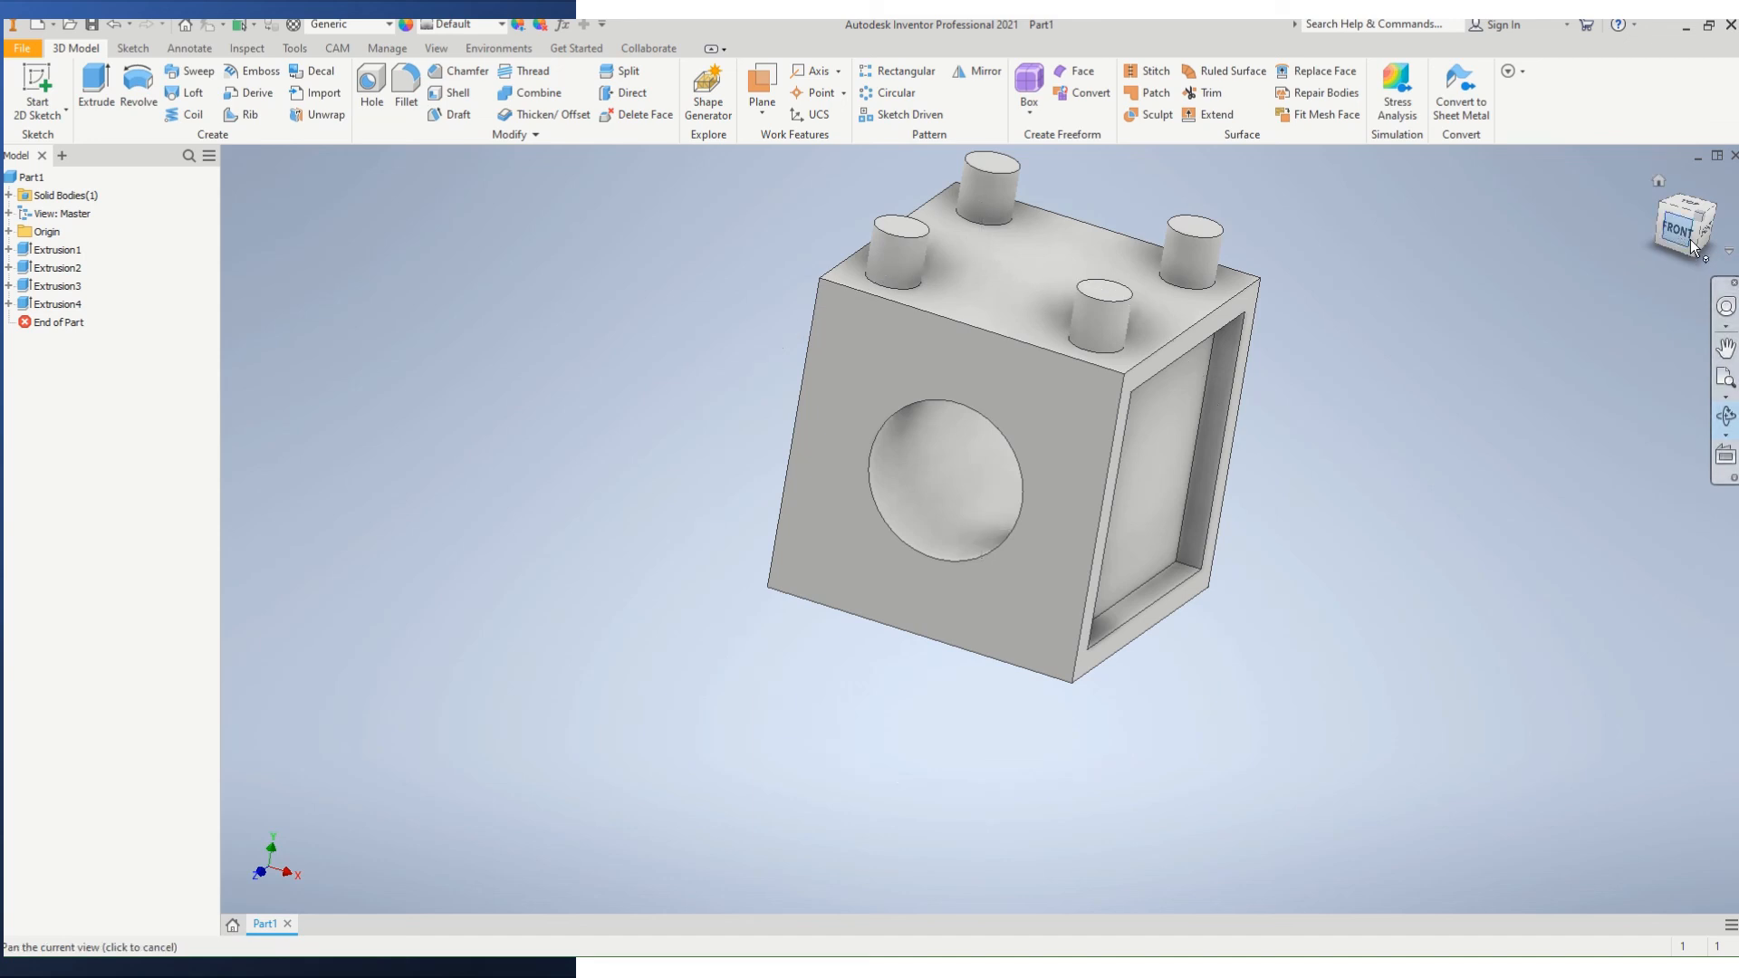
pyautogui.click(1659, 183)
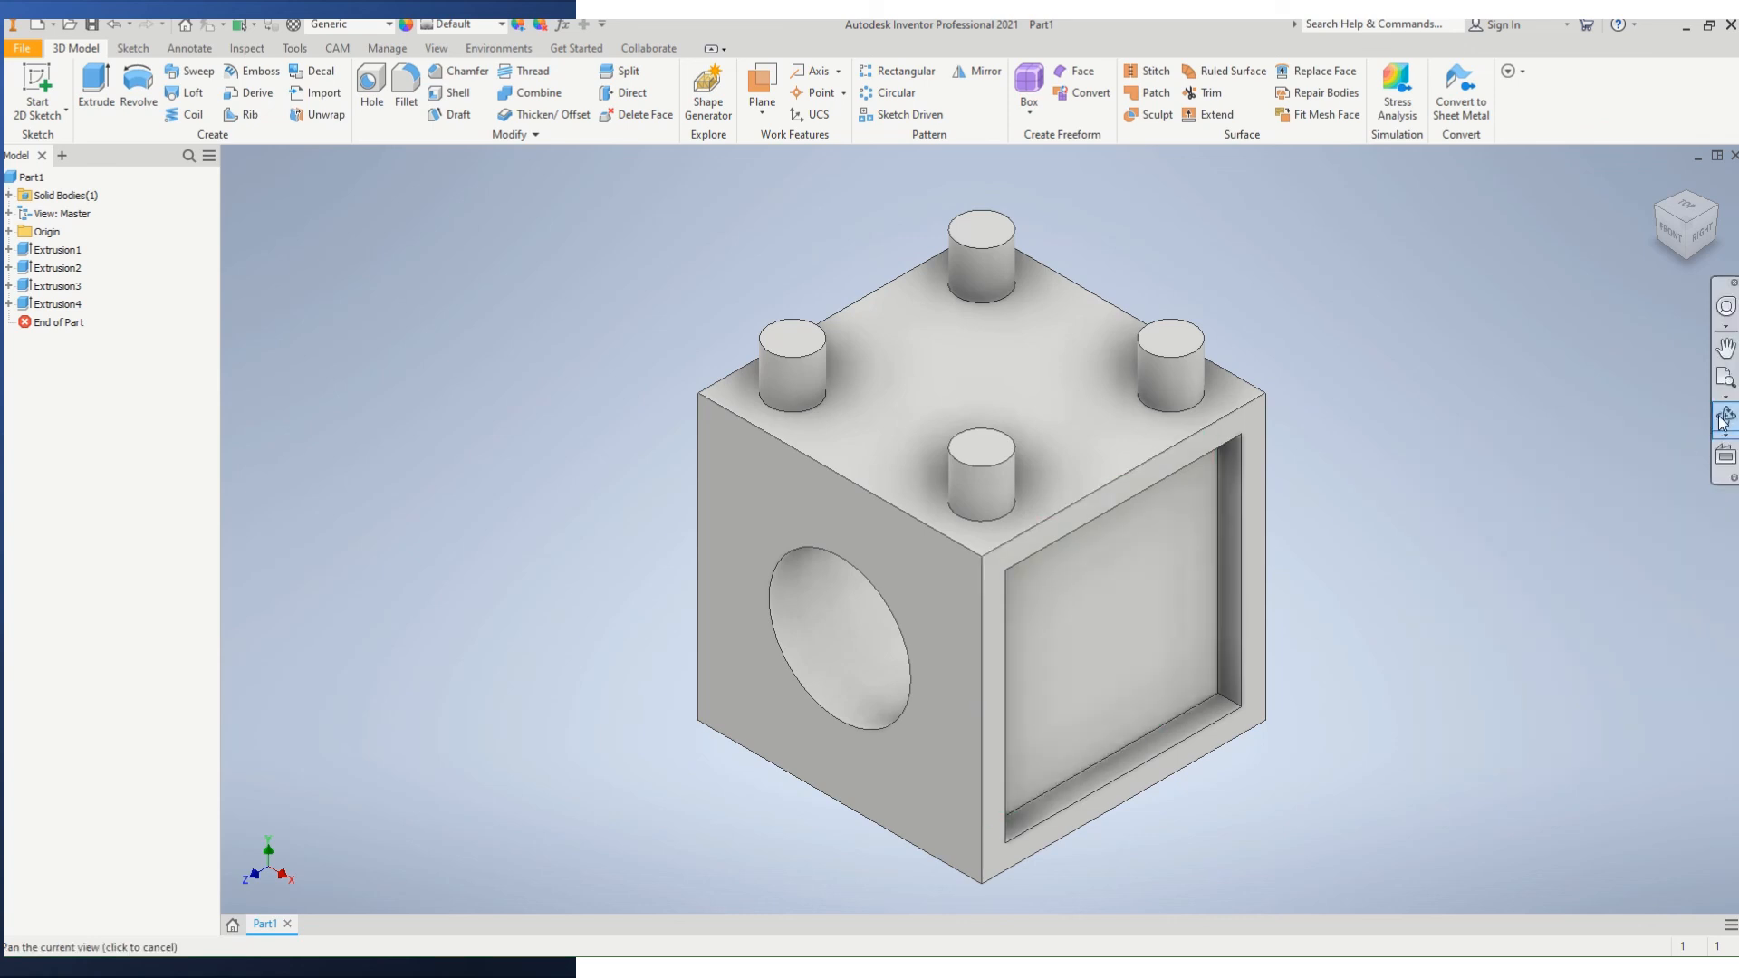
pyautogui.moveTo(988, 536); pyautogui.dragTo(1508, 681)
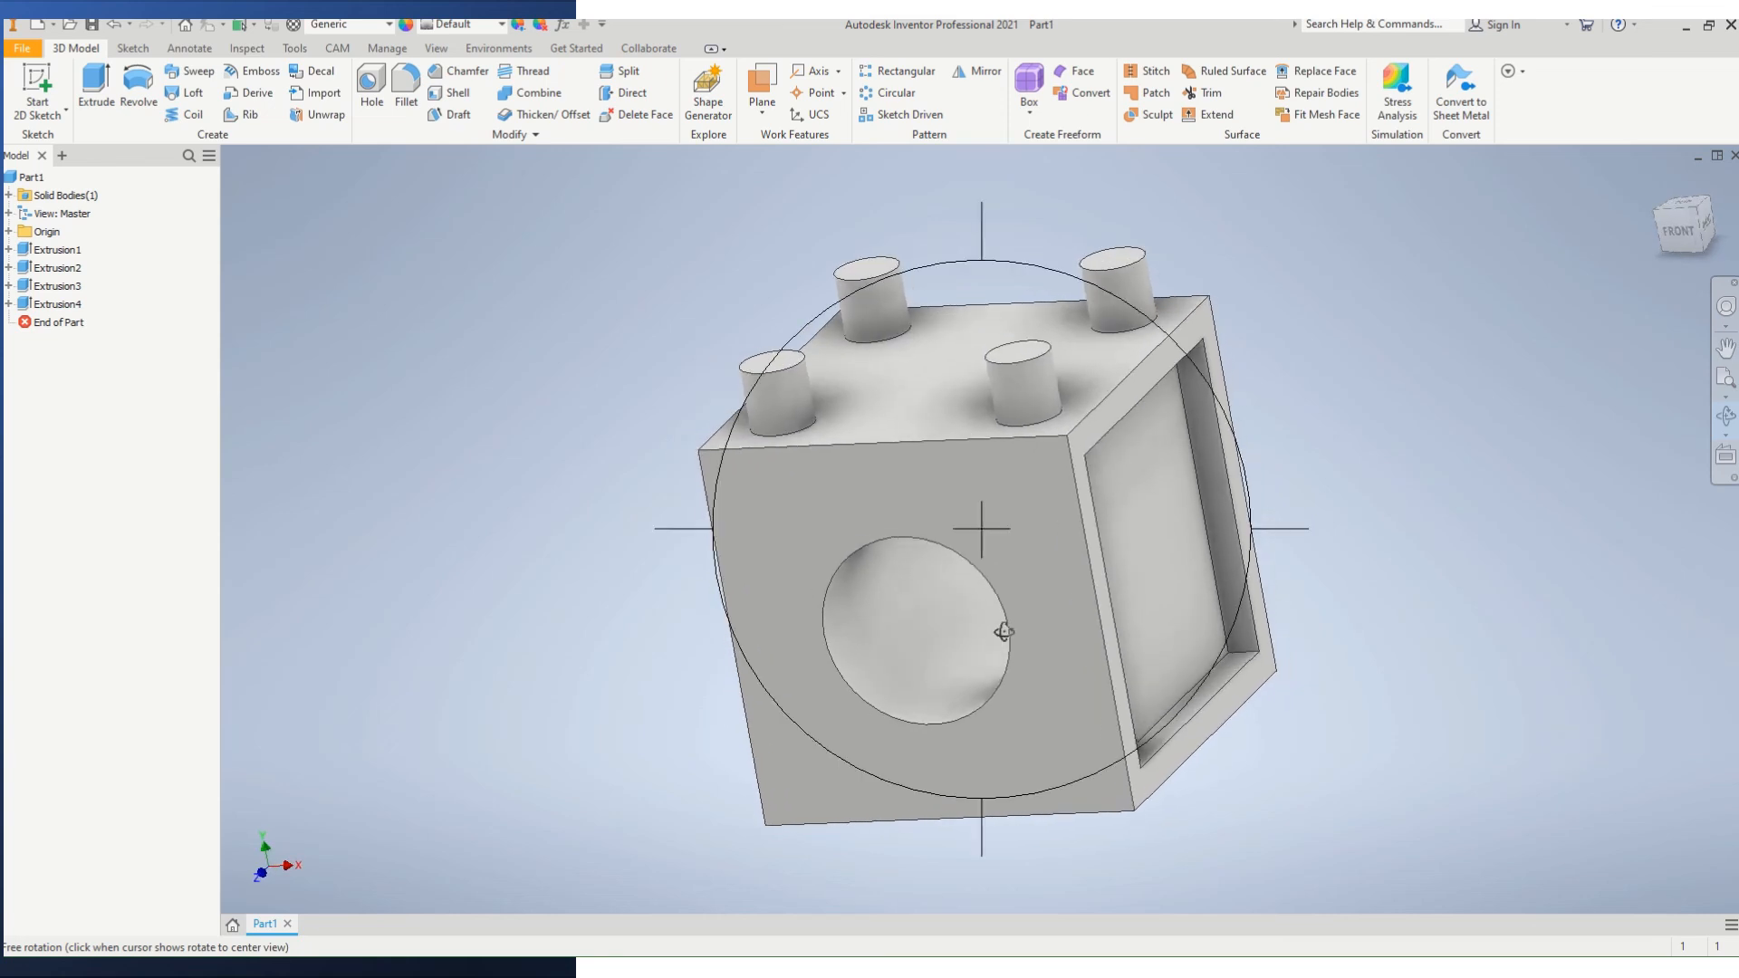
pyautogui.moveTo(1001, 547); pyautogui.dragTo(1030, 518)
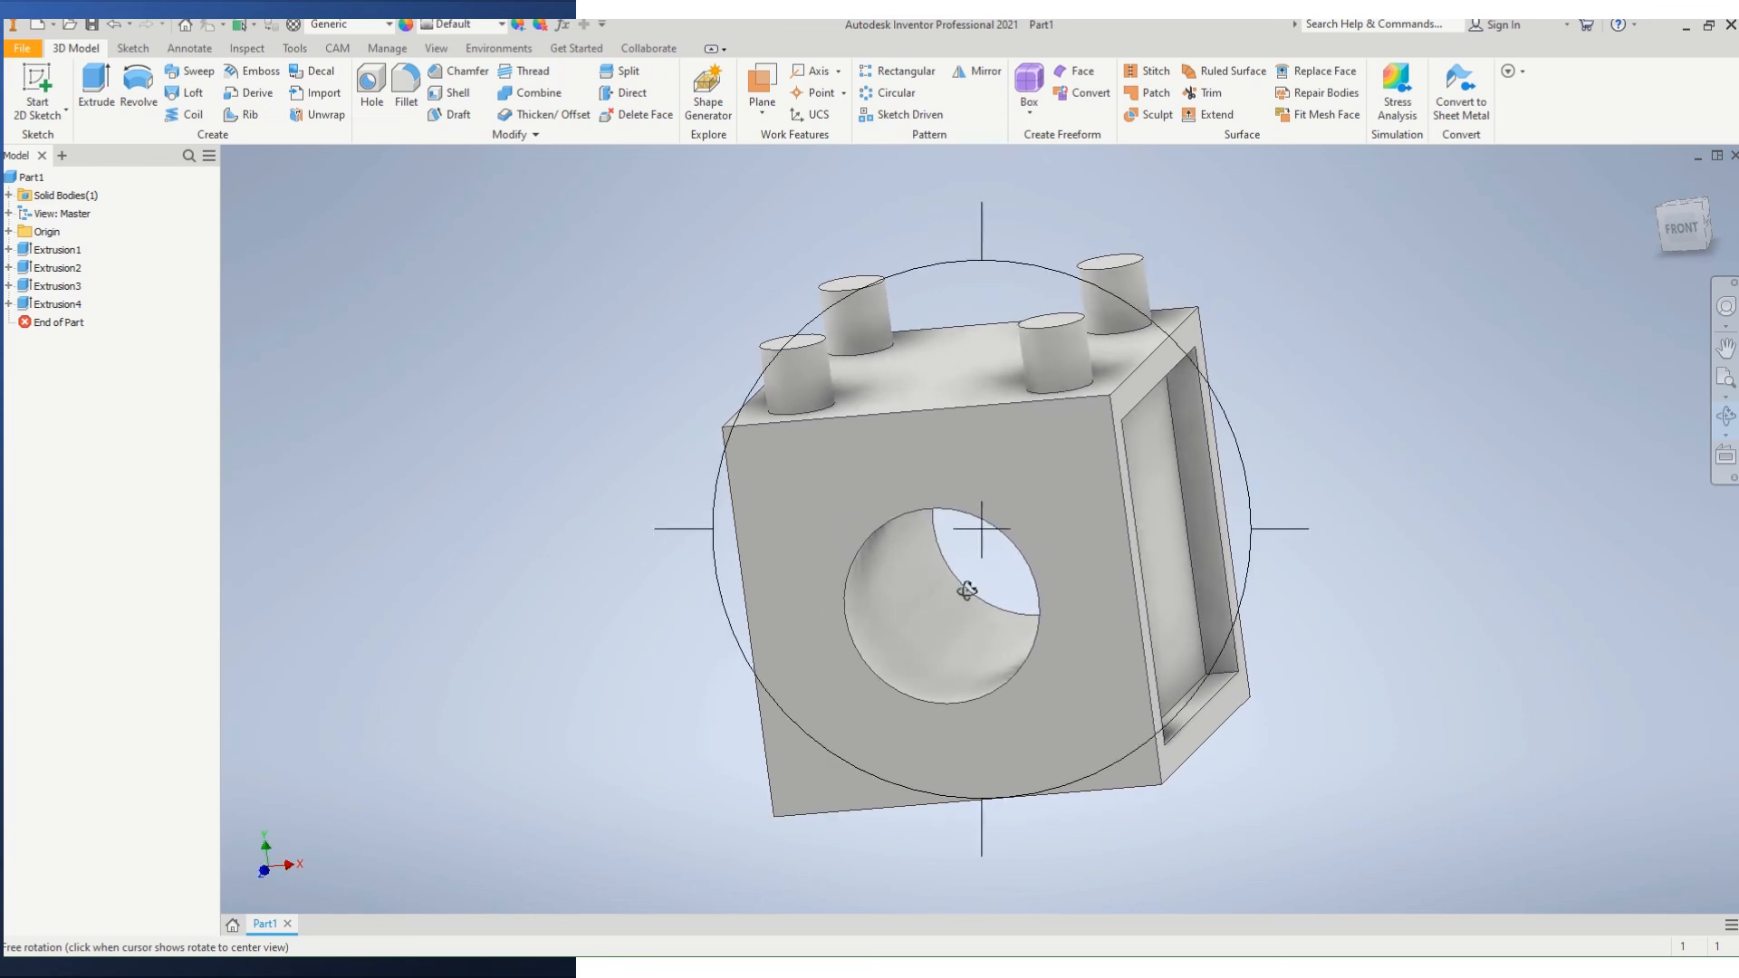
pyautogui.moveTo(1039, 451); pyautogui.dragTo(1001, 455)
pyautogui.moveTo(1005, 555); pyautogui.dragTo(1099, 710)
pyautogui.moveTo(900, 536)
pyautogui.mouseDown()
pyautogui.moveTo(884, 473)
pyautogui.moveTo(870, 524)
pyautogui.mouseUp()
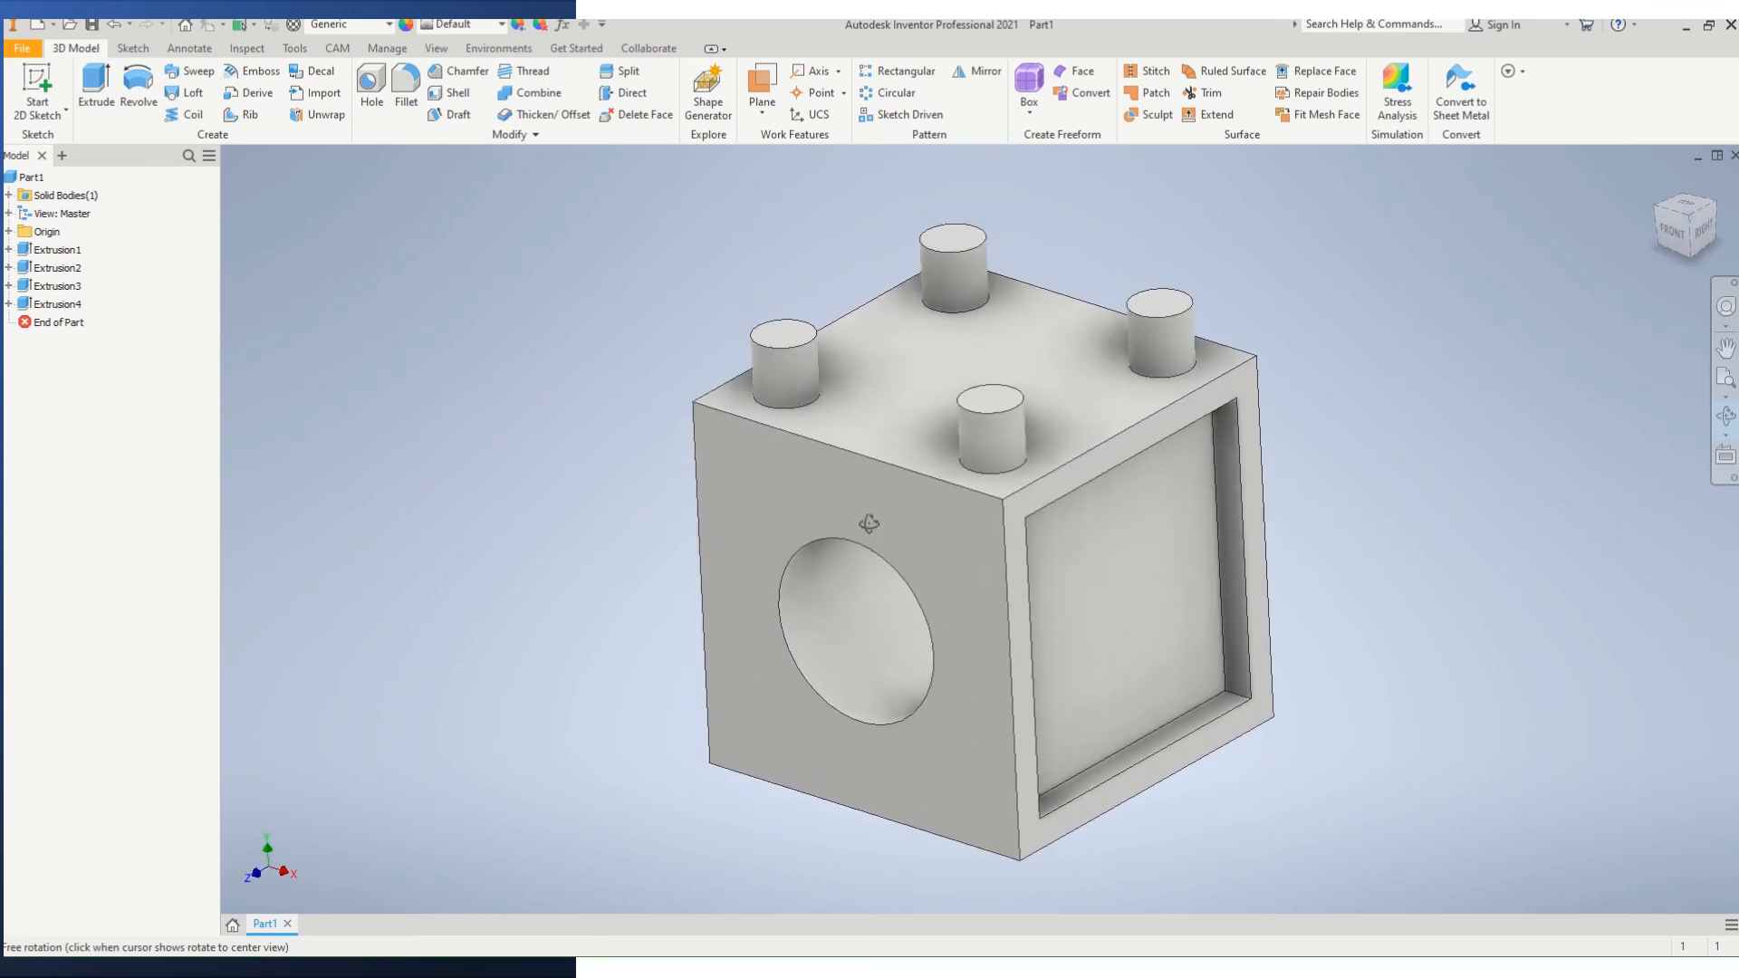
pyautogui.moveTo(996, 542); pyautogui.dragTo(977, 625)
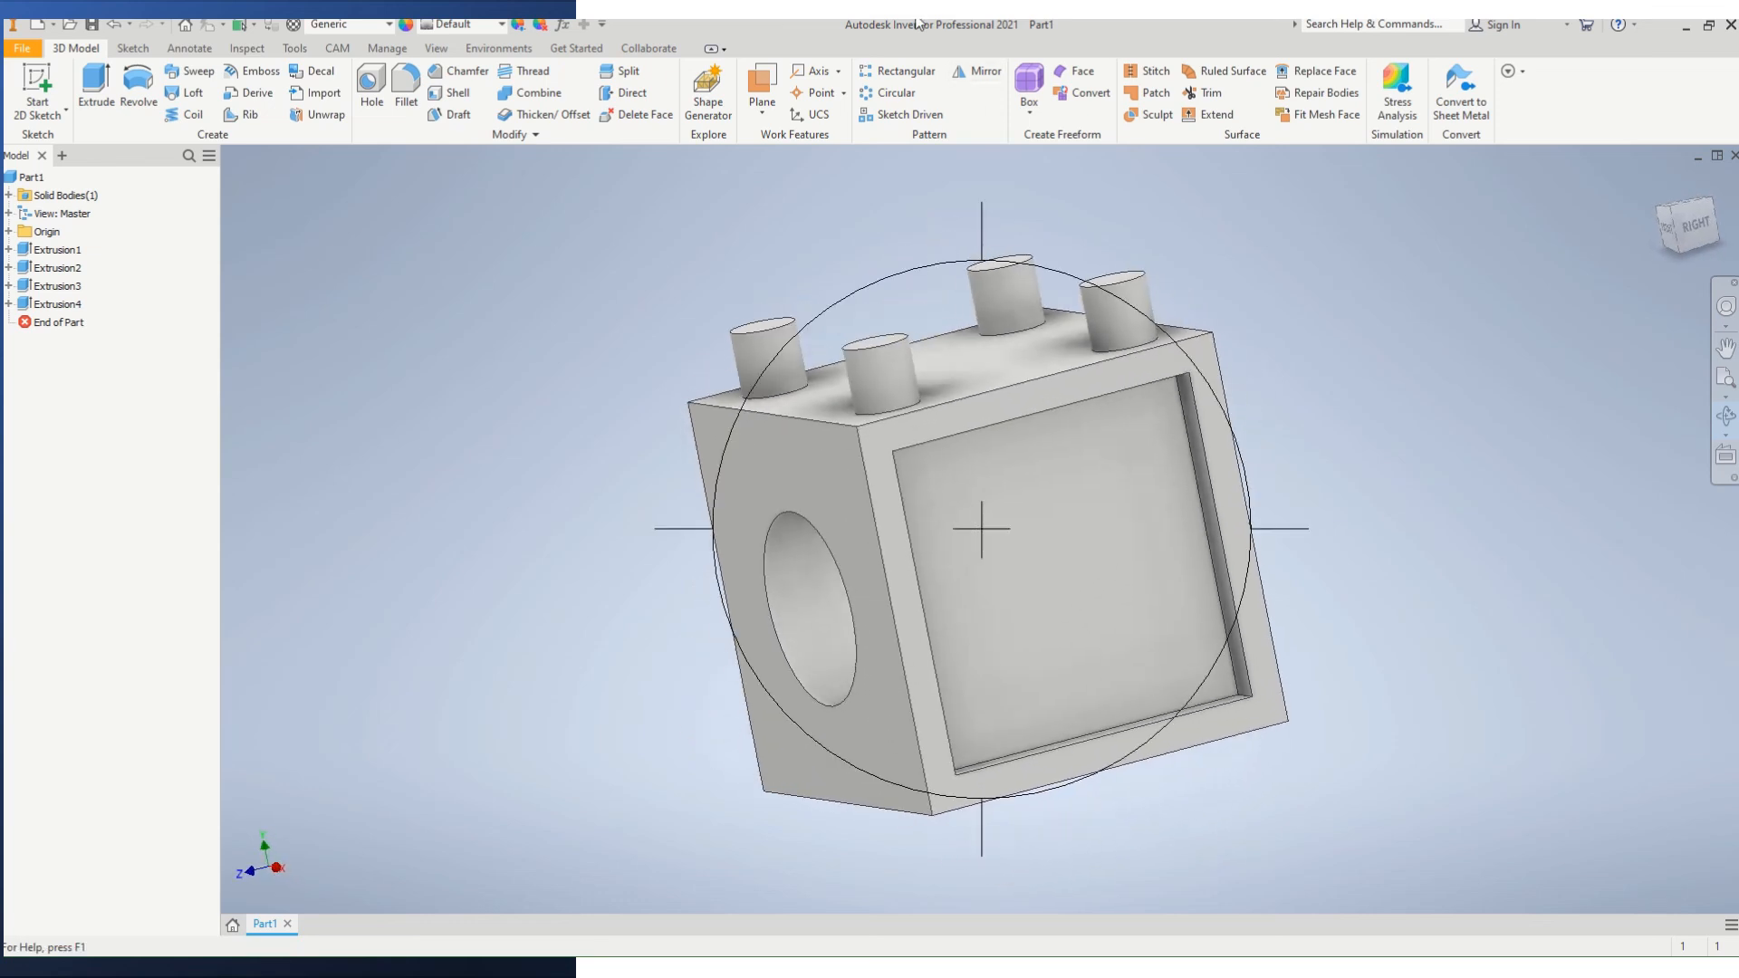